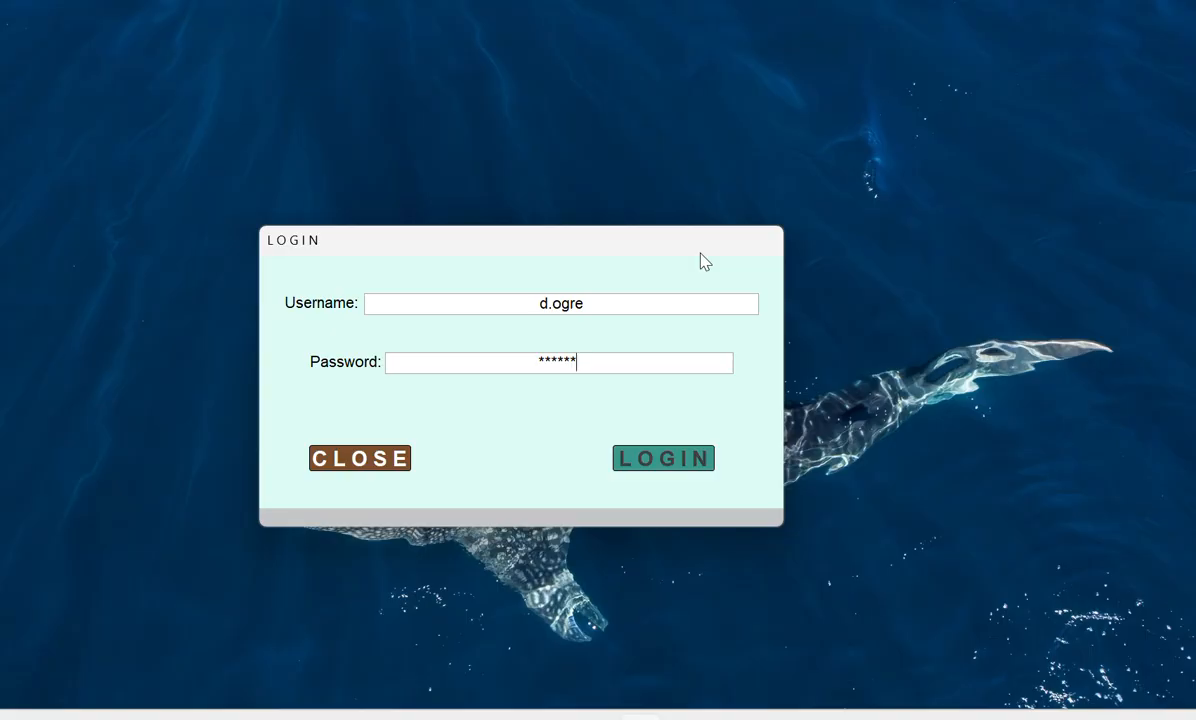
# Try to log in with the period removed from the username and dismiss the resulting alert.
pyautogui.click(552, 303)
pyautogui.press('BackSpace')
pyautogui.click(657, 462)
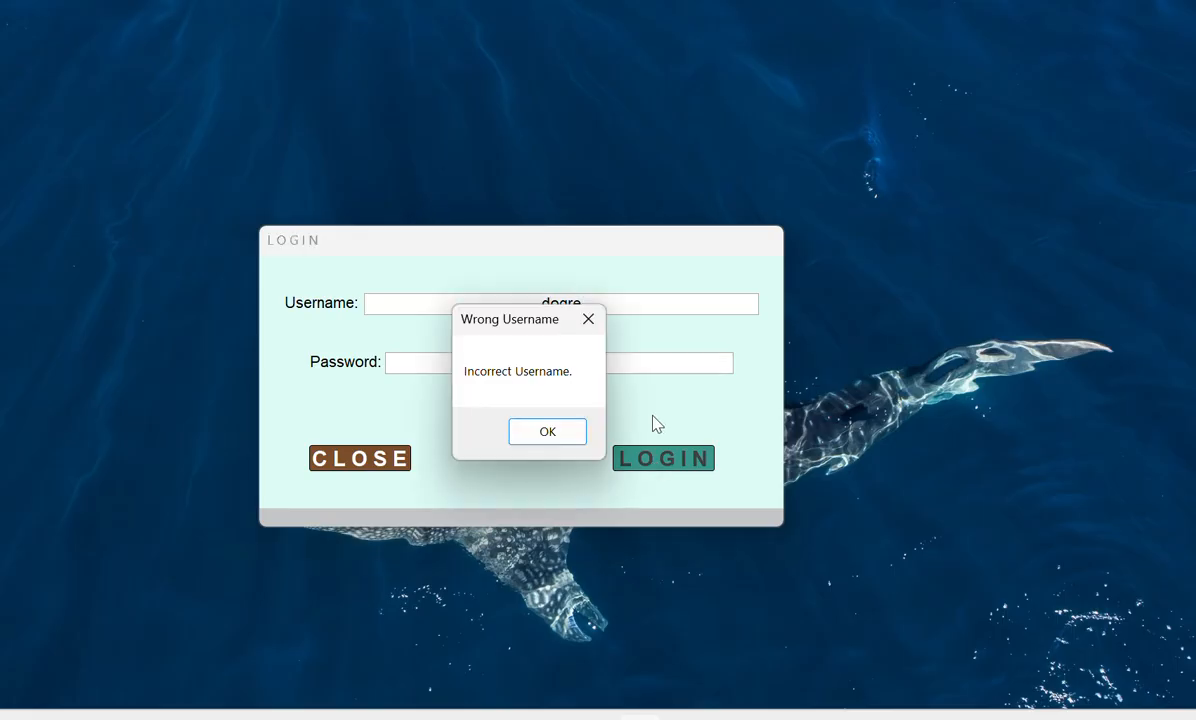
pyautogui.click(555, 433)
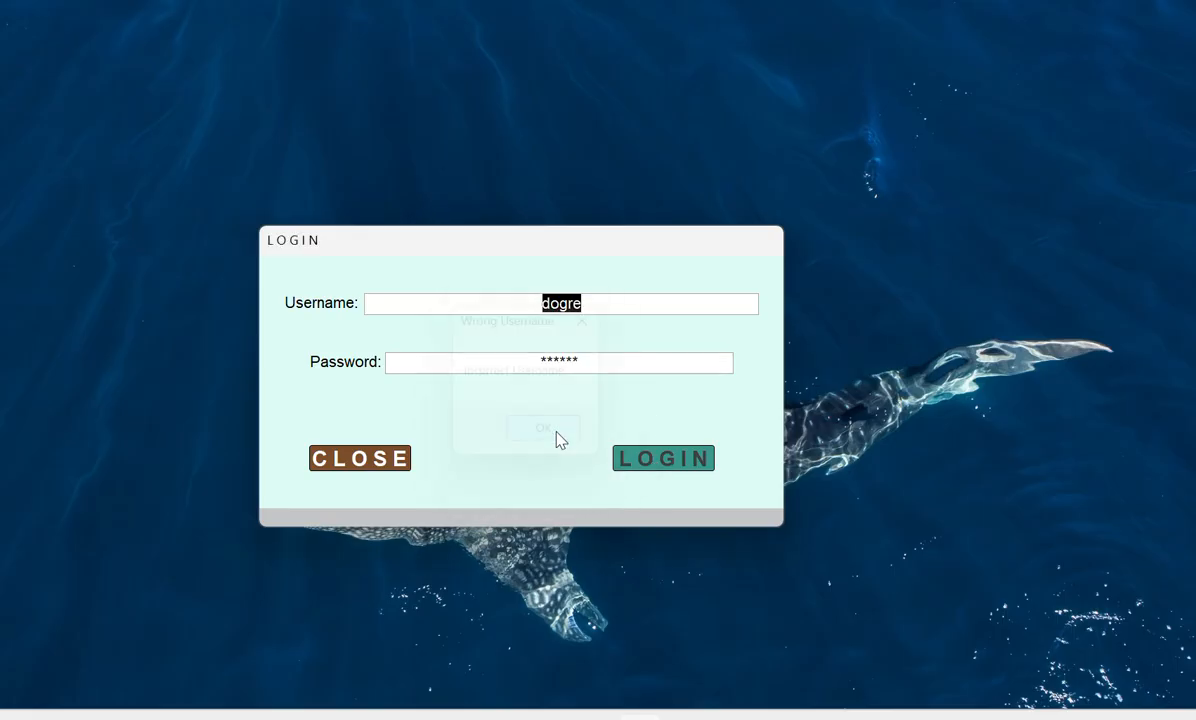
# Restore the period in the username, try to log in with the password's last character removed, and dismiss the alert.
pyautogui.click(554, 303)
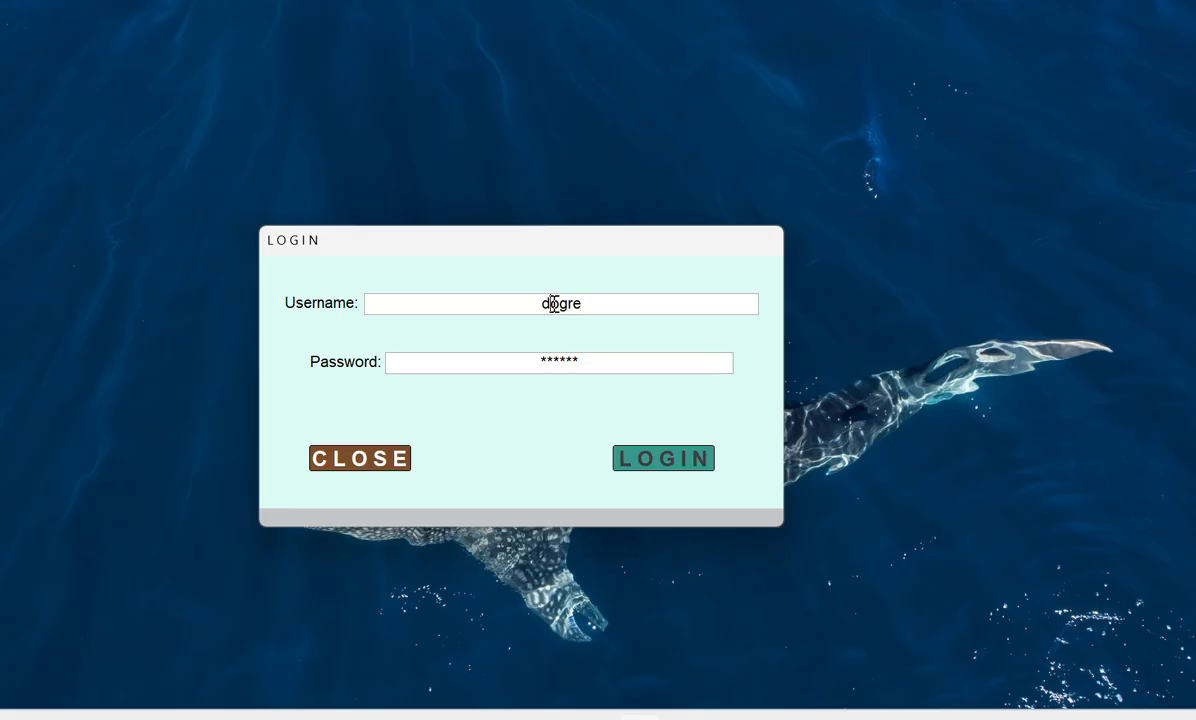
pyautogui.write('.')
pyautogui.press('BackSpace')
pyautogui.click(672, 465)
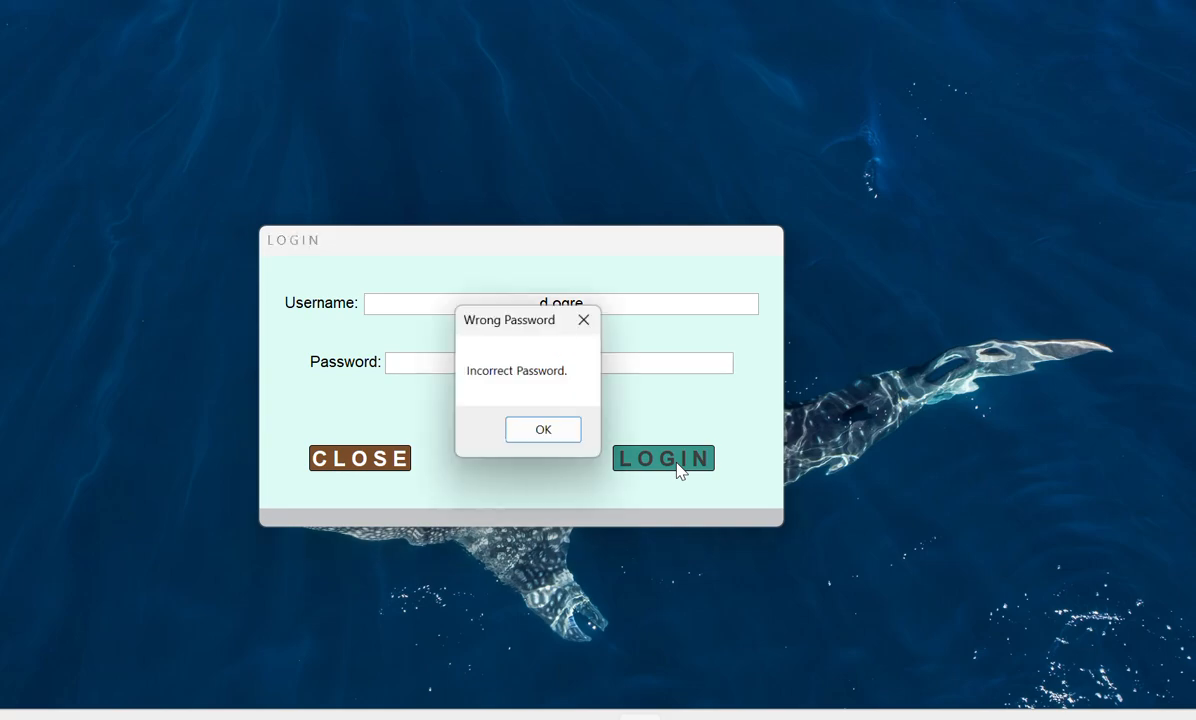
pyautogui.click(545, 431)
# Complete the account password, log in, and move the Staff Login Filter window to the middle of the screen.
pyautogui.click(582, 366)
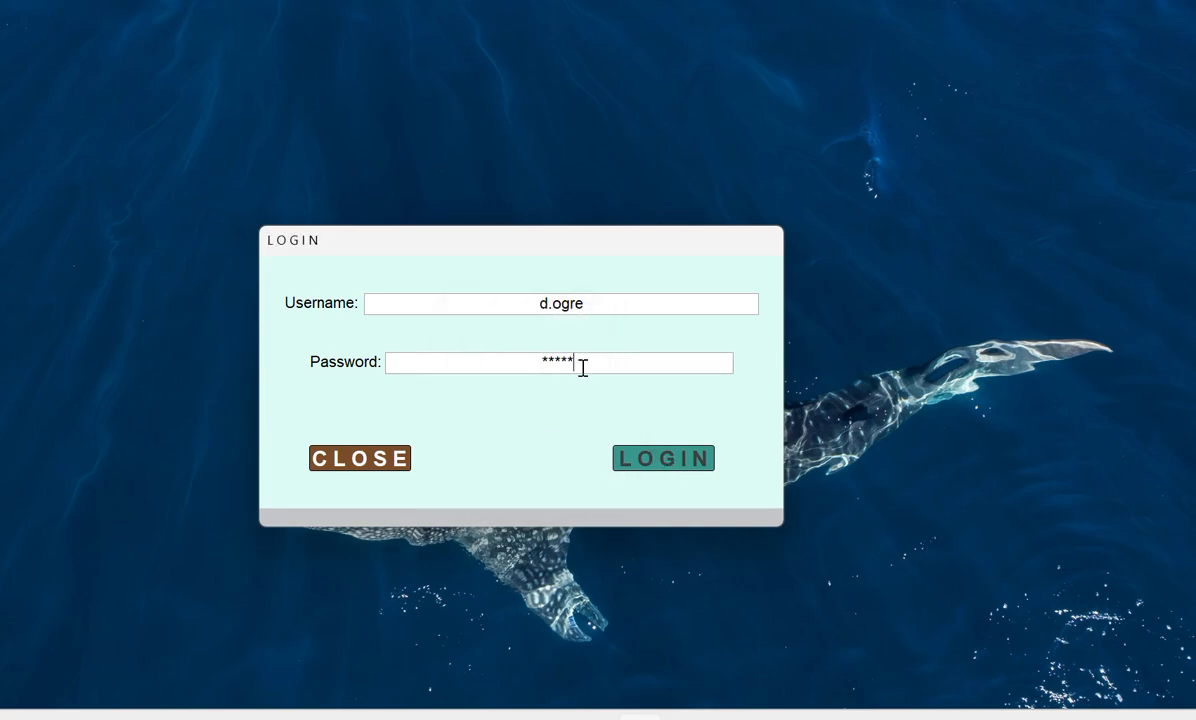
pyautogui.write('*')
pyautogui.press('Return')
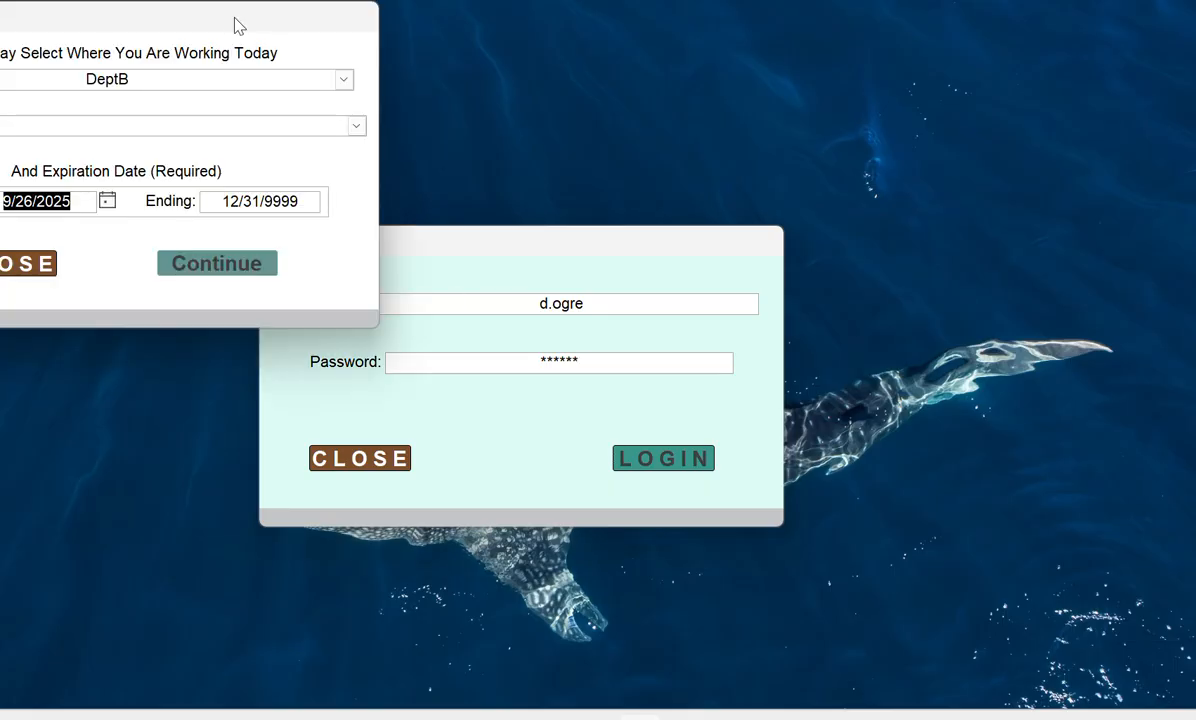
pyautogui.moveTo(232, 21); pyautogui.dragTo(667, 264)
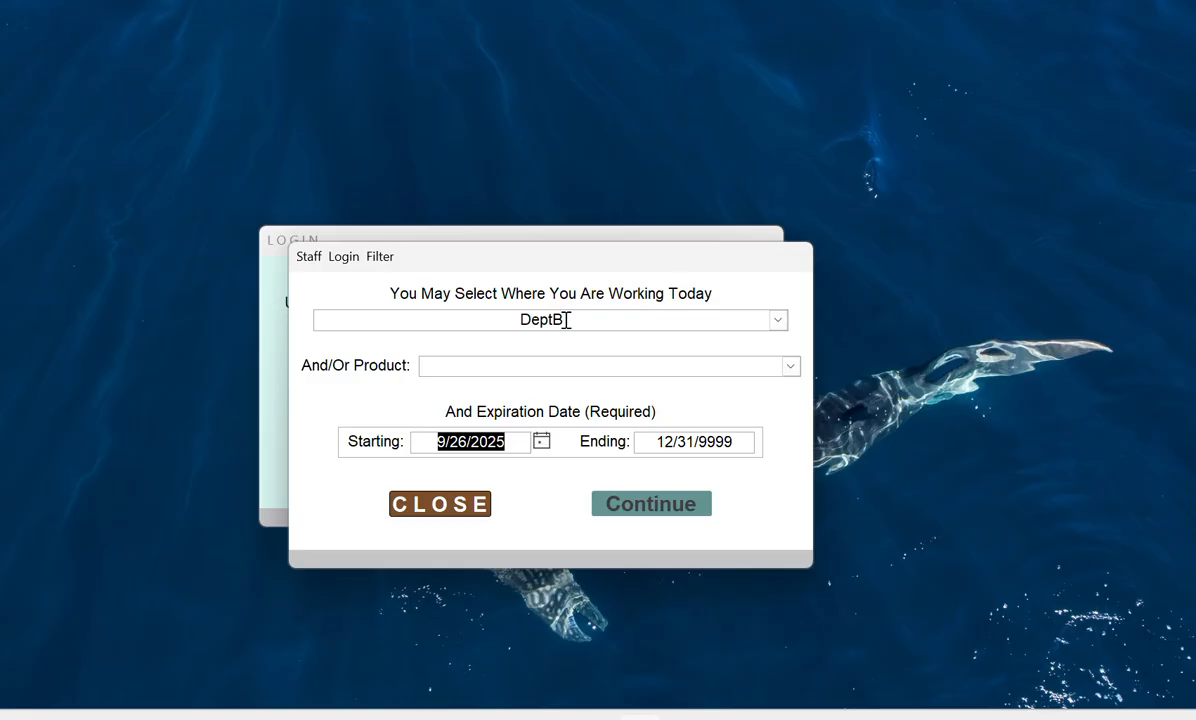
# View the departments offered for today's working location and close the list without changing the selection.
pyautogui.click(779, 320)
pyautogui.click(779, 320)
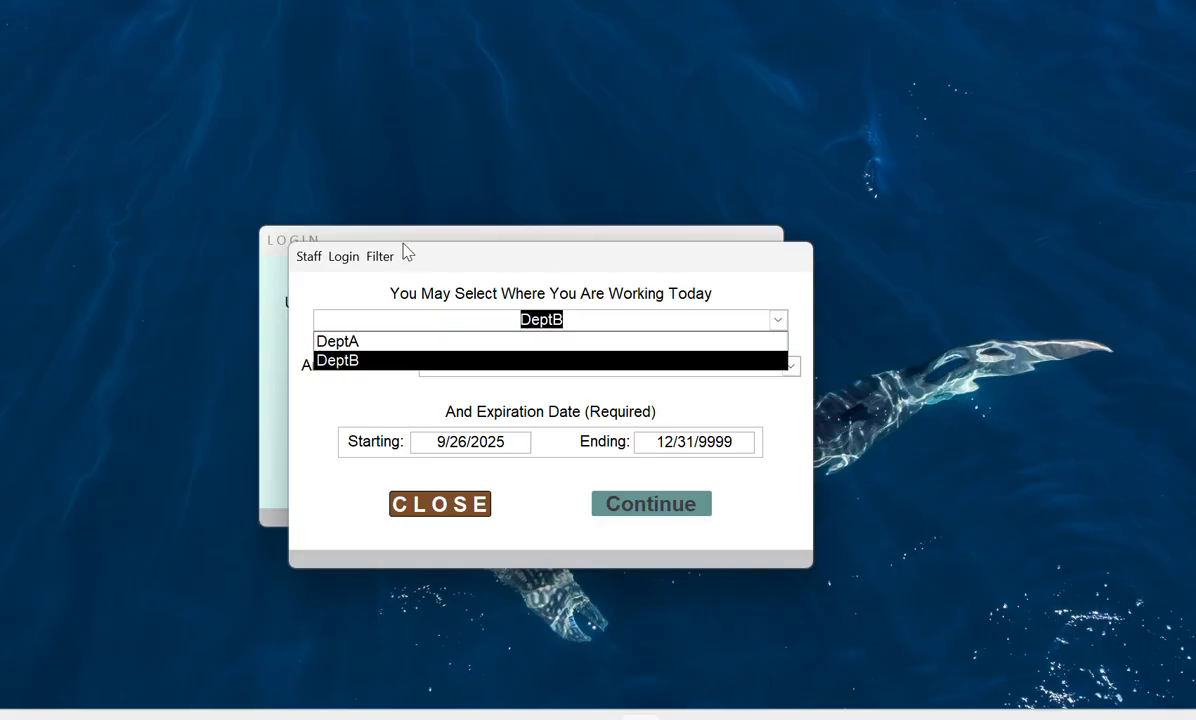
pyautogui.click(706, 270)
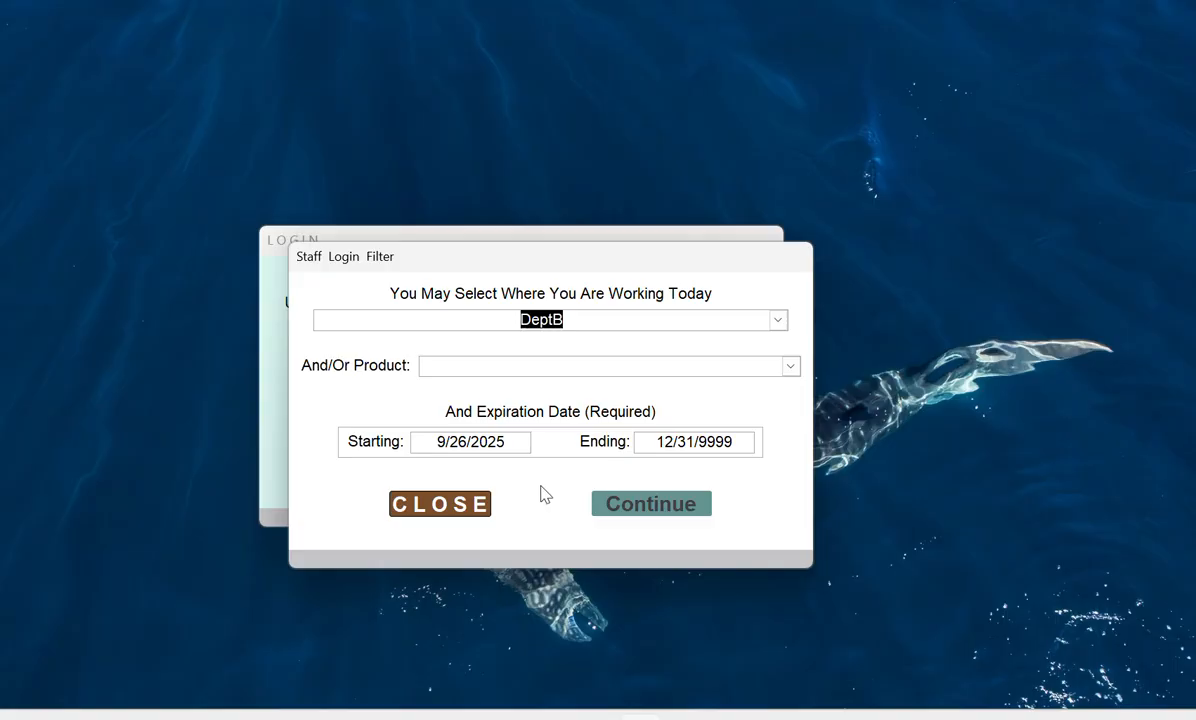
# Set the expiration date range to start at 10/1/2025 and end at 10/31/2025.
pyautogui.click(443, 441)
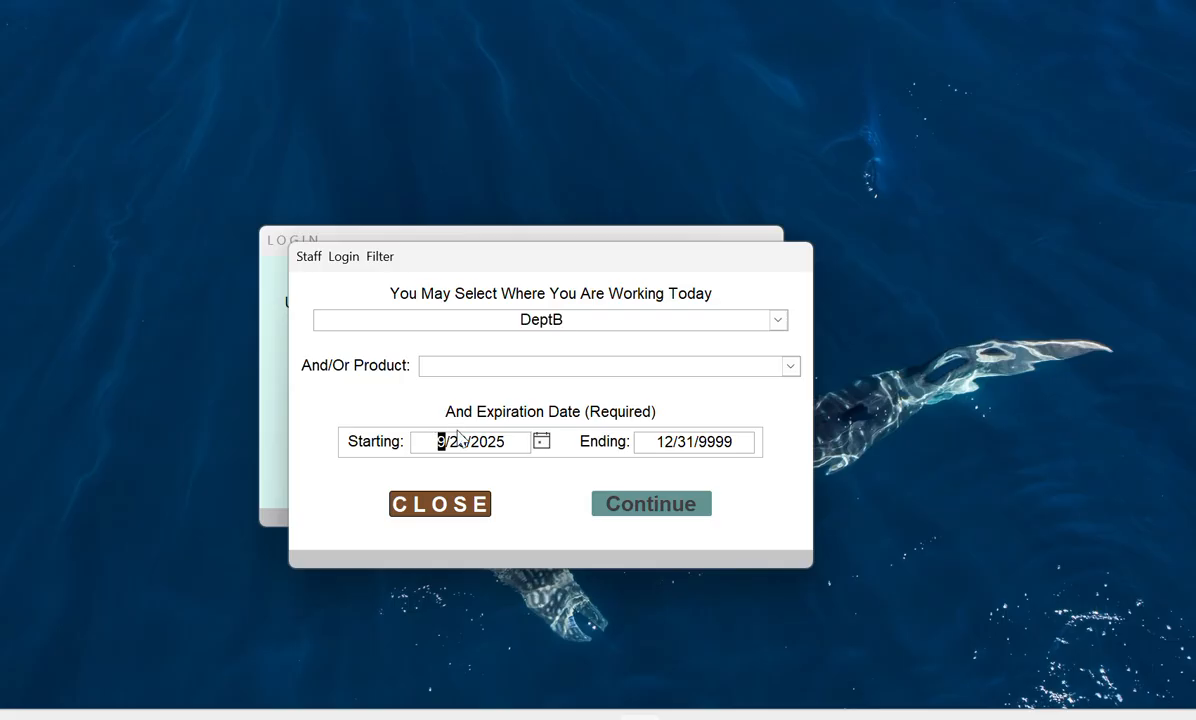
pyautogui.write('10')
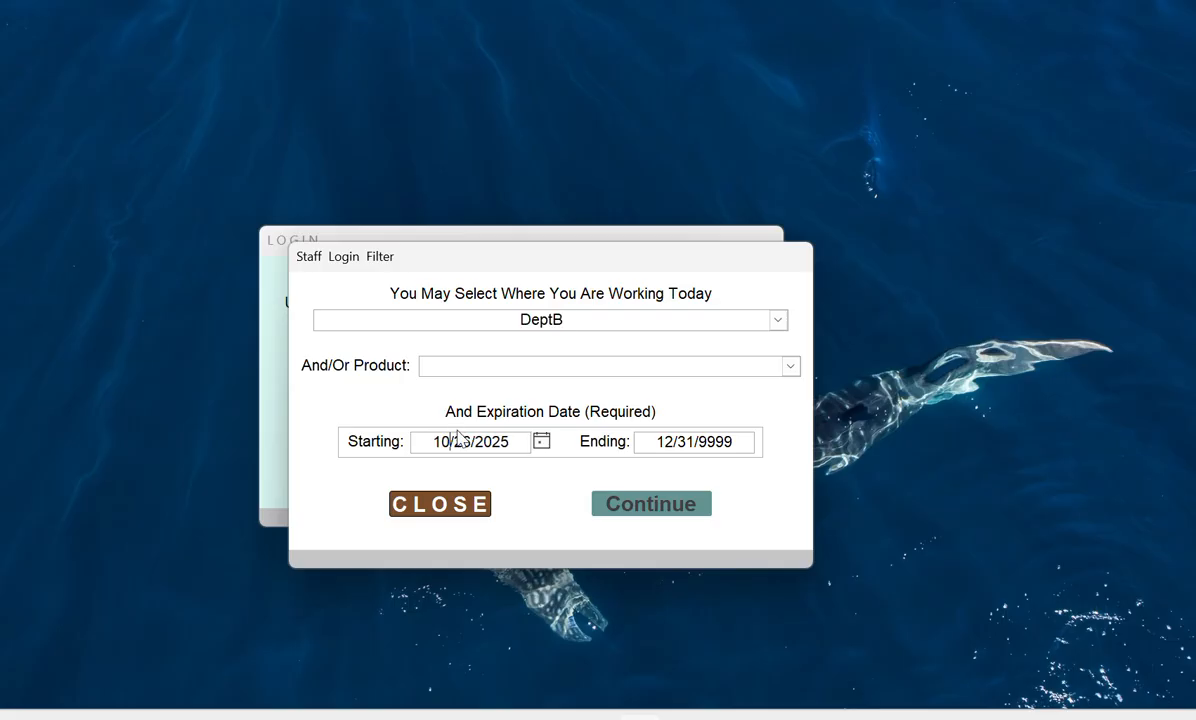
pyautogui.click(464, 443)
pyautogui.write('1')
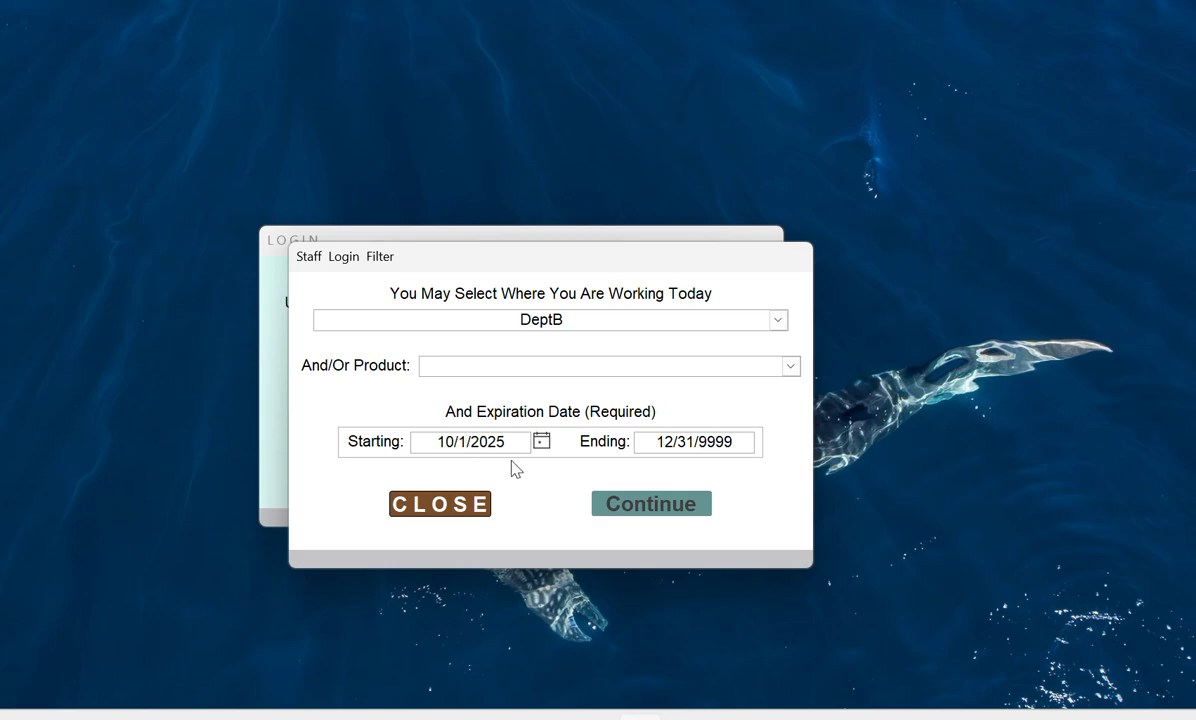
pyautogui.click(664, 440)
pyautogui.write('10')
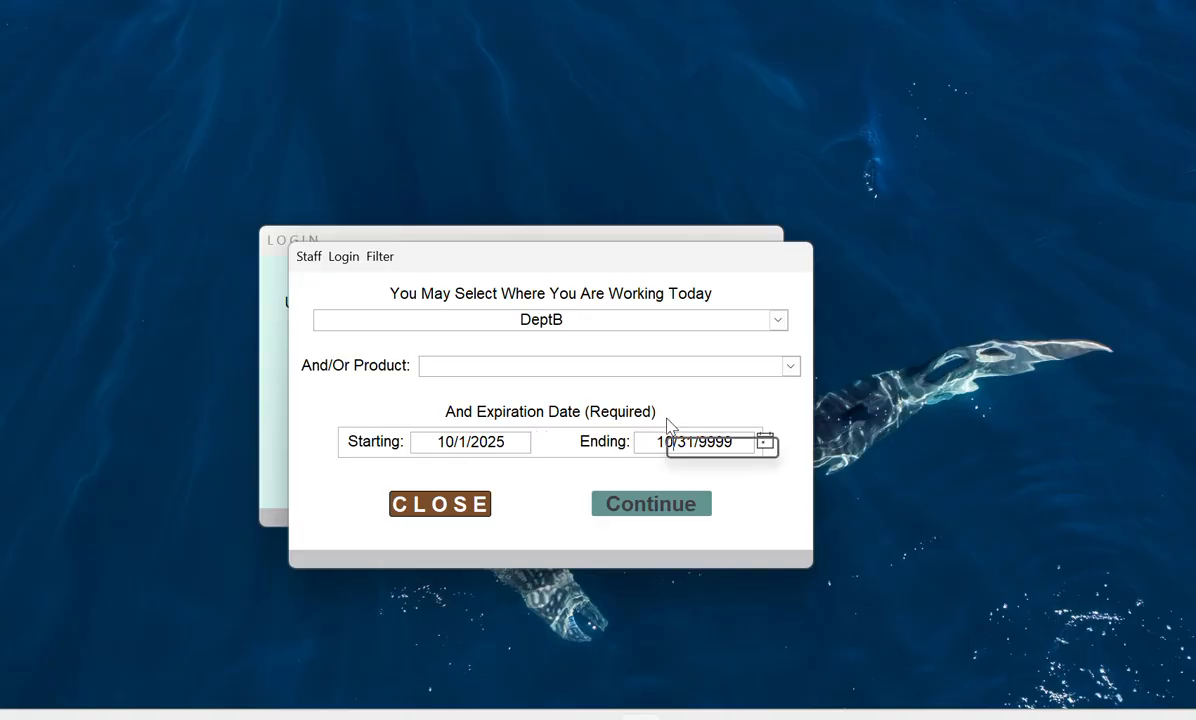
pyautogui.click(726, 441)
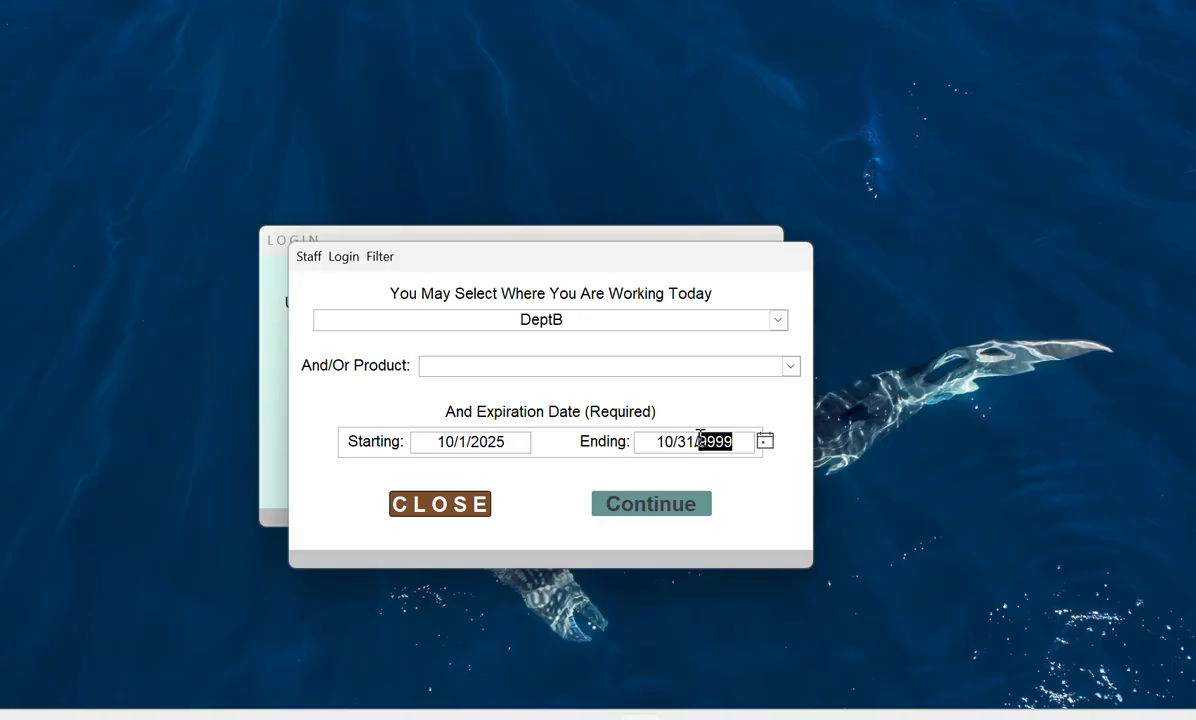
pyautogui.write('2025')
# Open the Products form with the October filter, bring it fully into view, and close it.
pyautogui.click(627, 508)
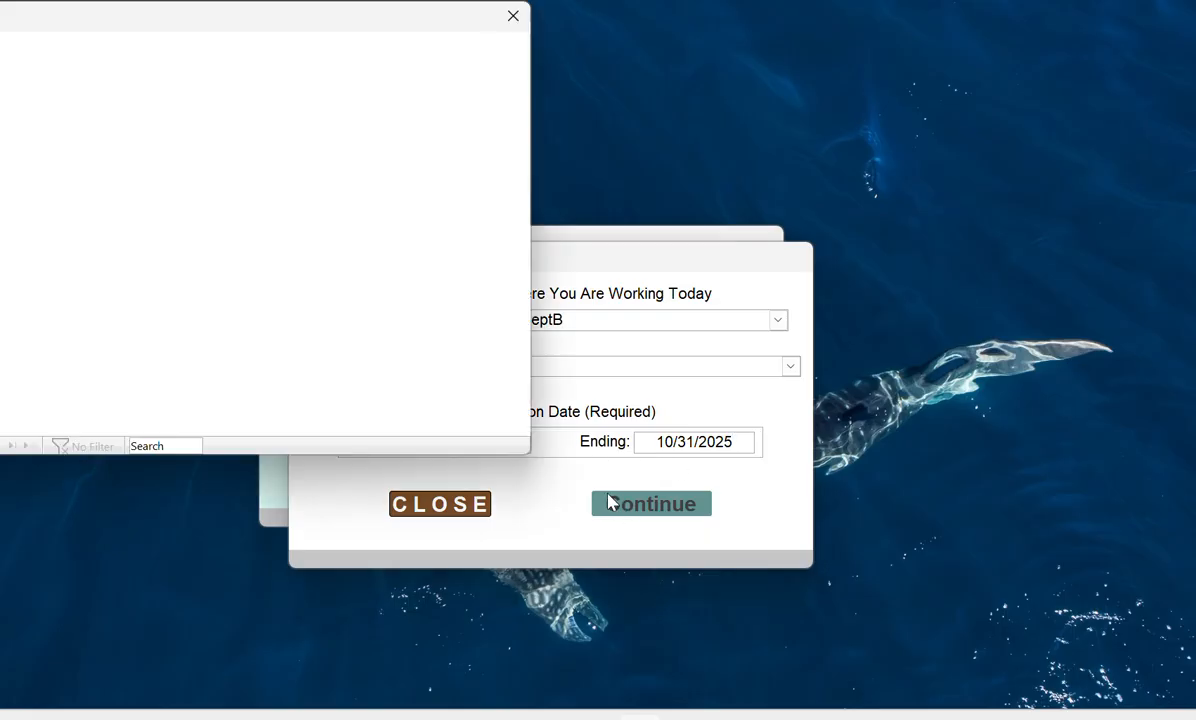
pyautogui.moveTo(255, 28); pyautogui.dragTo(633, 101)
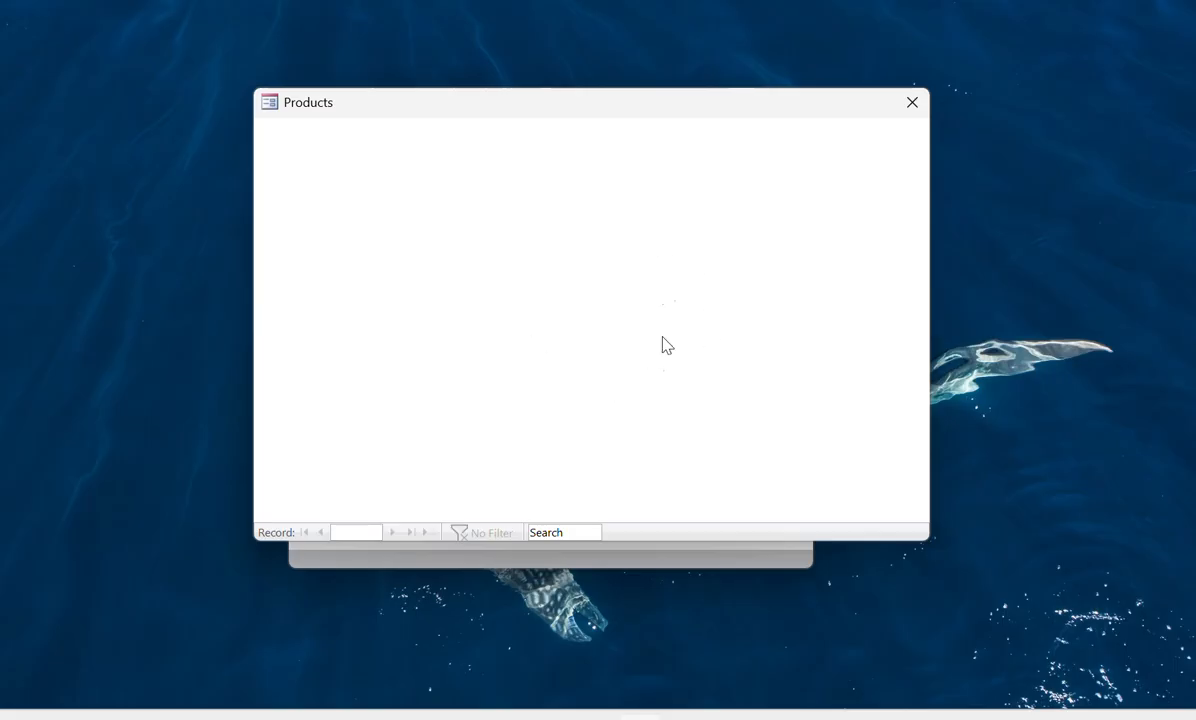
pyautogui.click(910, 113)
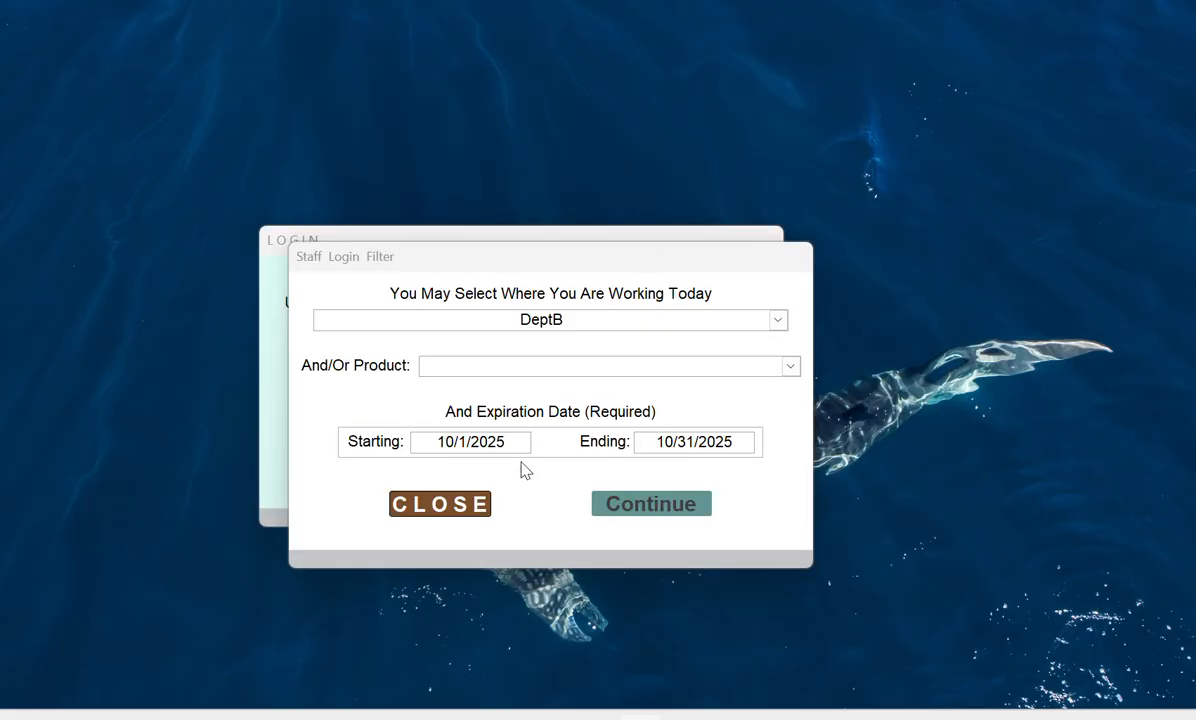
# Set the expiration date range to start at 9/26/2025 and end at 12/31/9999.
pyautogui.click(455, 445)
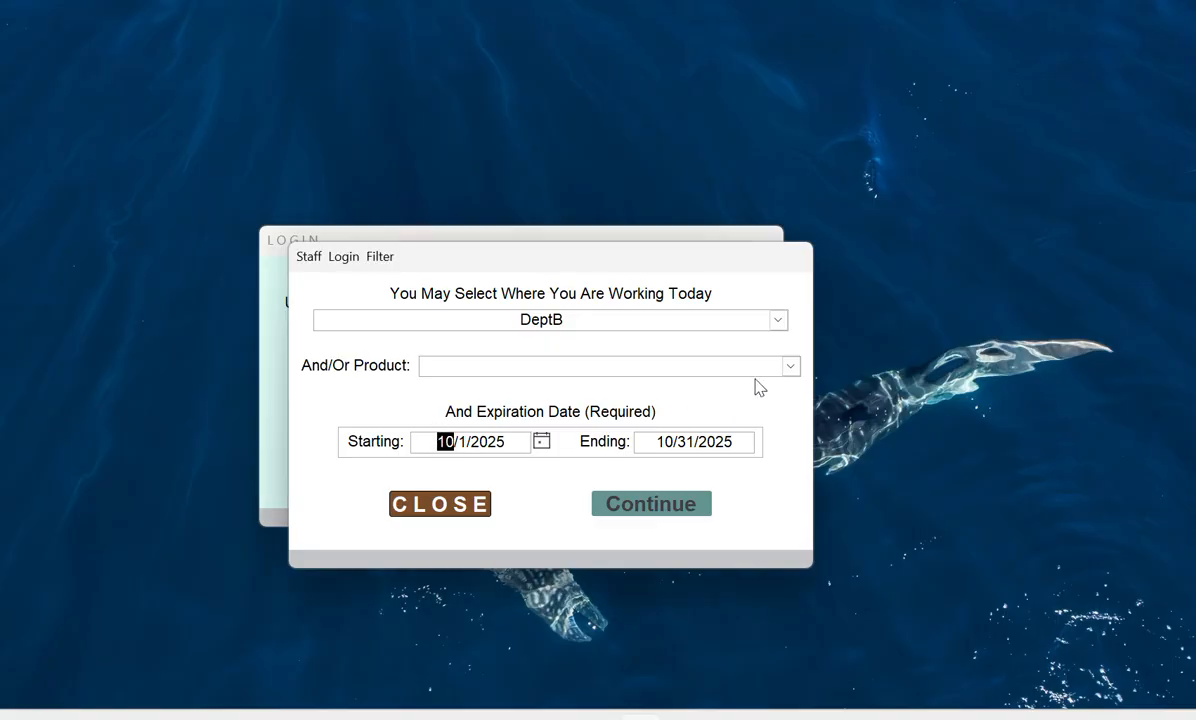
pyautogui.write('9')
pyautogui.click(458, 440)
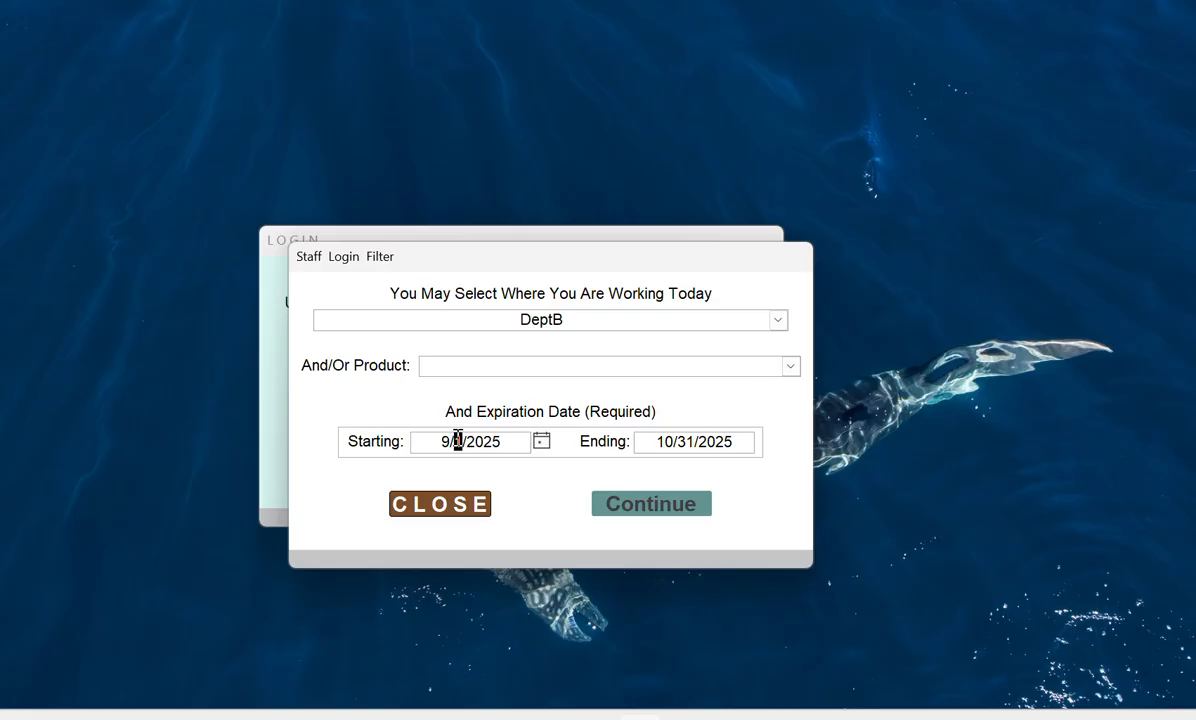
pyautogui.write('26')
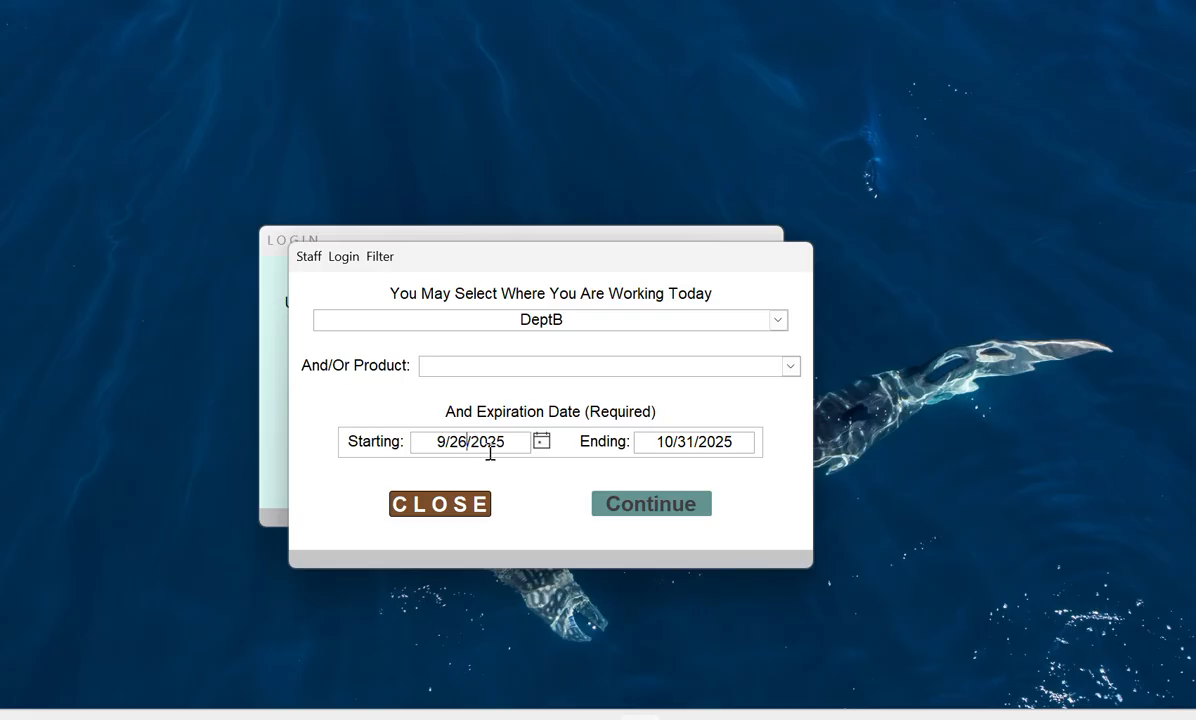
pyautogui.click(668, 442)
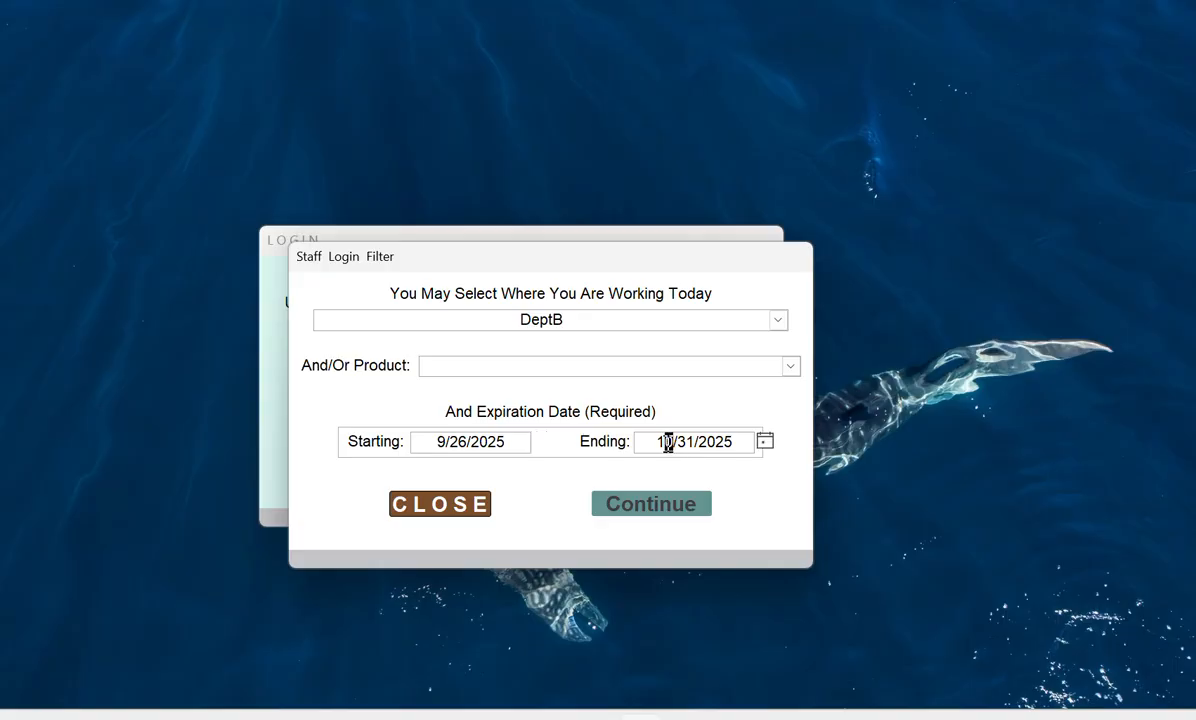
pyautogui.write('12')
pyautogui.click(733, 443)
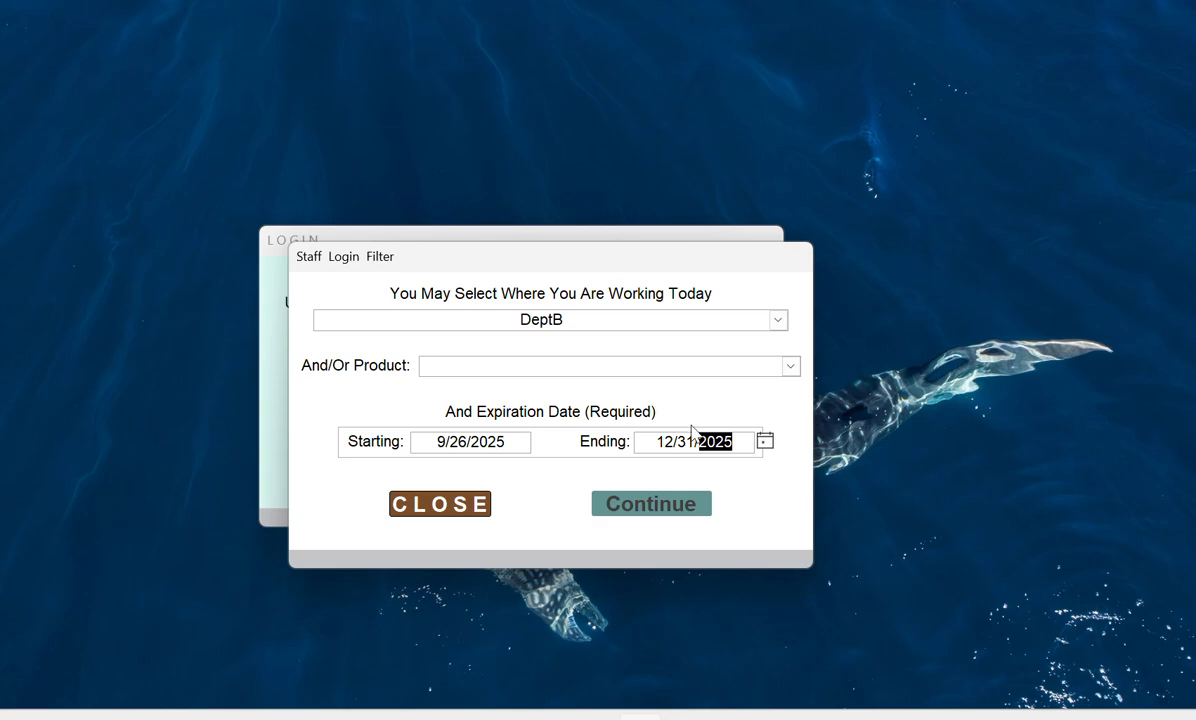
pyautogui.write('99')
pyautogui.write('99')
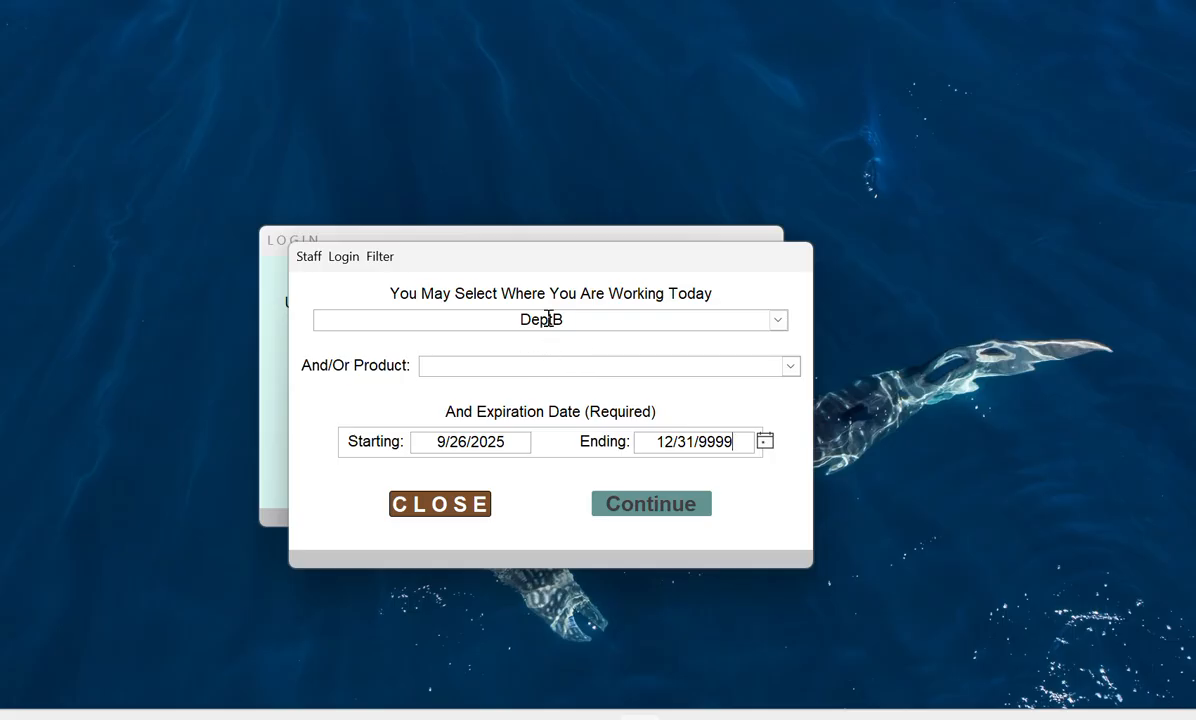
# Open the Products form with this filter, bring it into view, and advance to the fourth product record.
pyautogui.click(657, 508)
pyautogui.moveTo(243, 18); pyautogui.dragTo(589, 125)
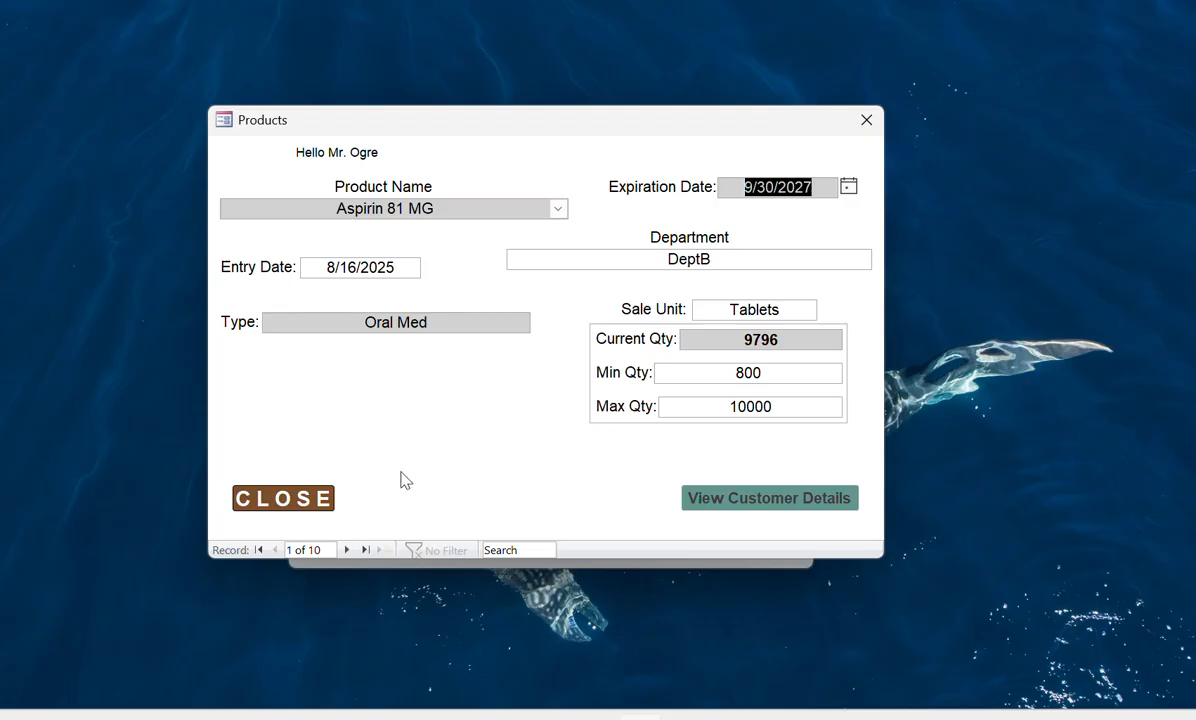
pyautogui.click(347, 550)
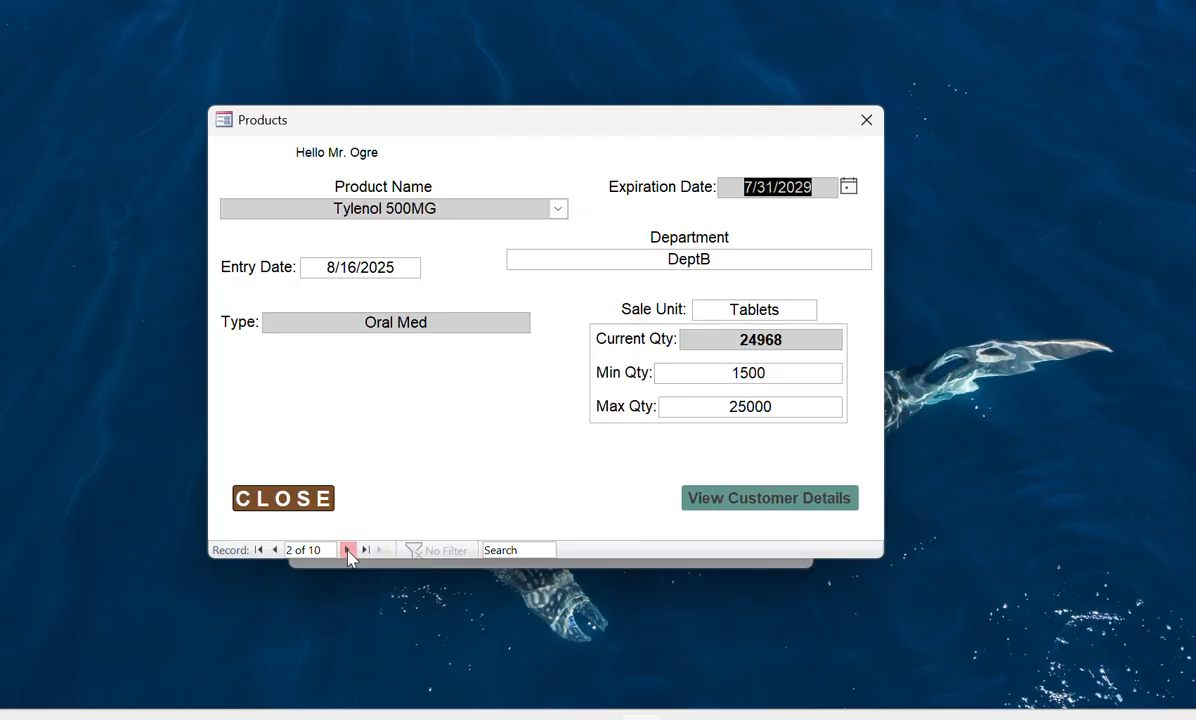
pyautogui.click(347, 550)
pyautogui.click(347, 550)
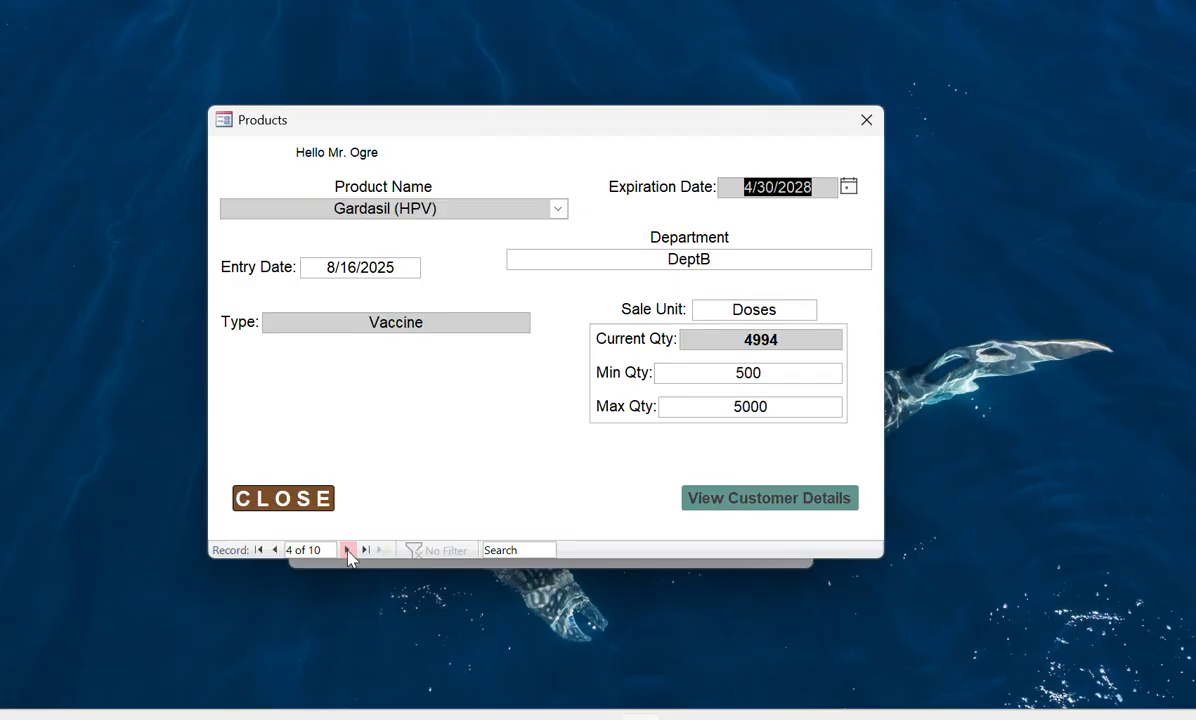
# Search the product records for "dell", and visit the first and the last record.
pyautogui.click(499, 551)
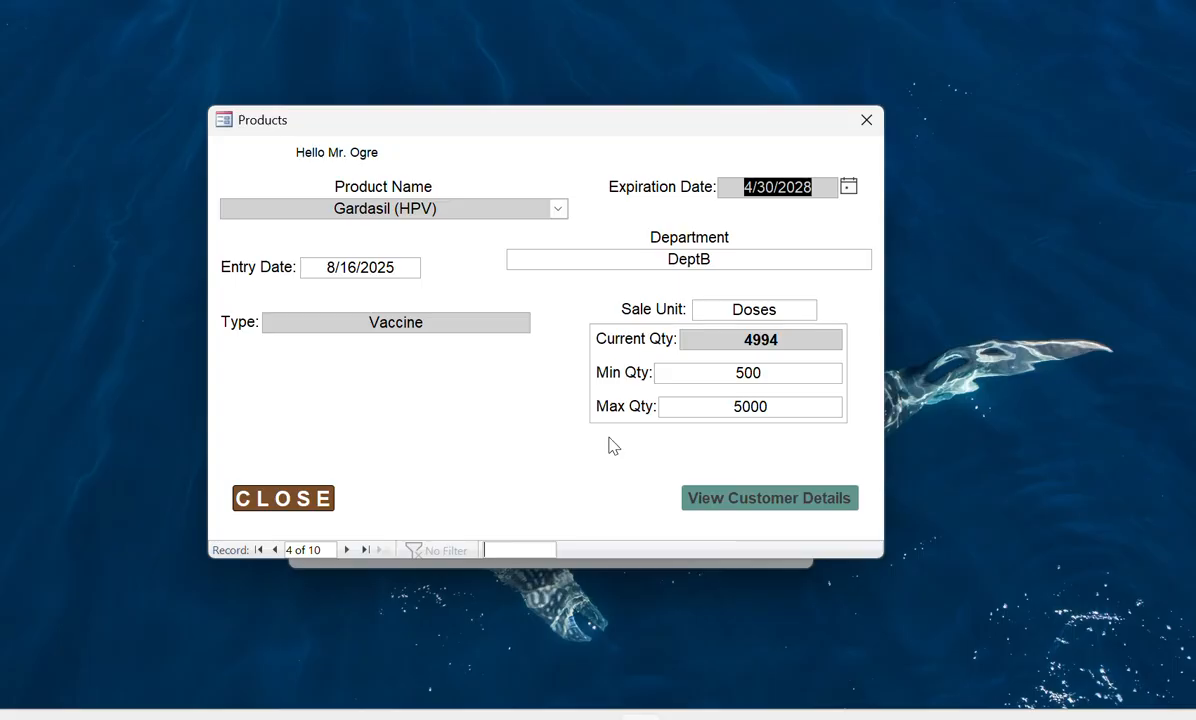
pyautogui.write('dell')
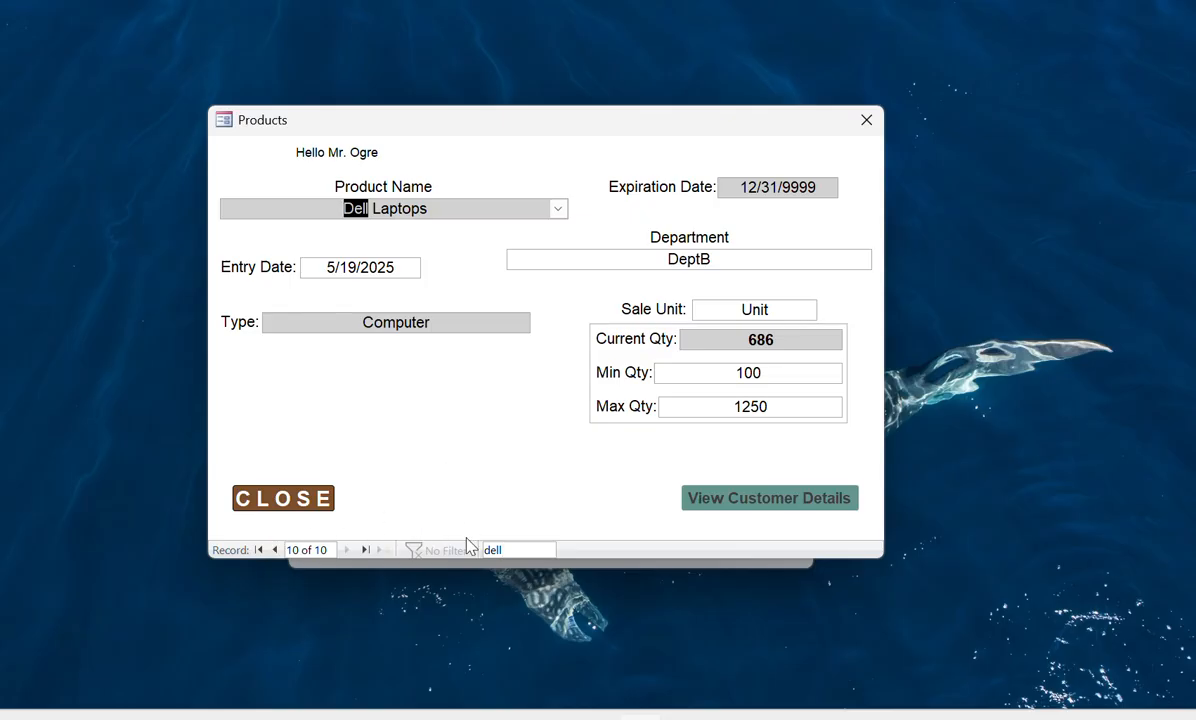
pyautogui.click(259, 550)
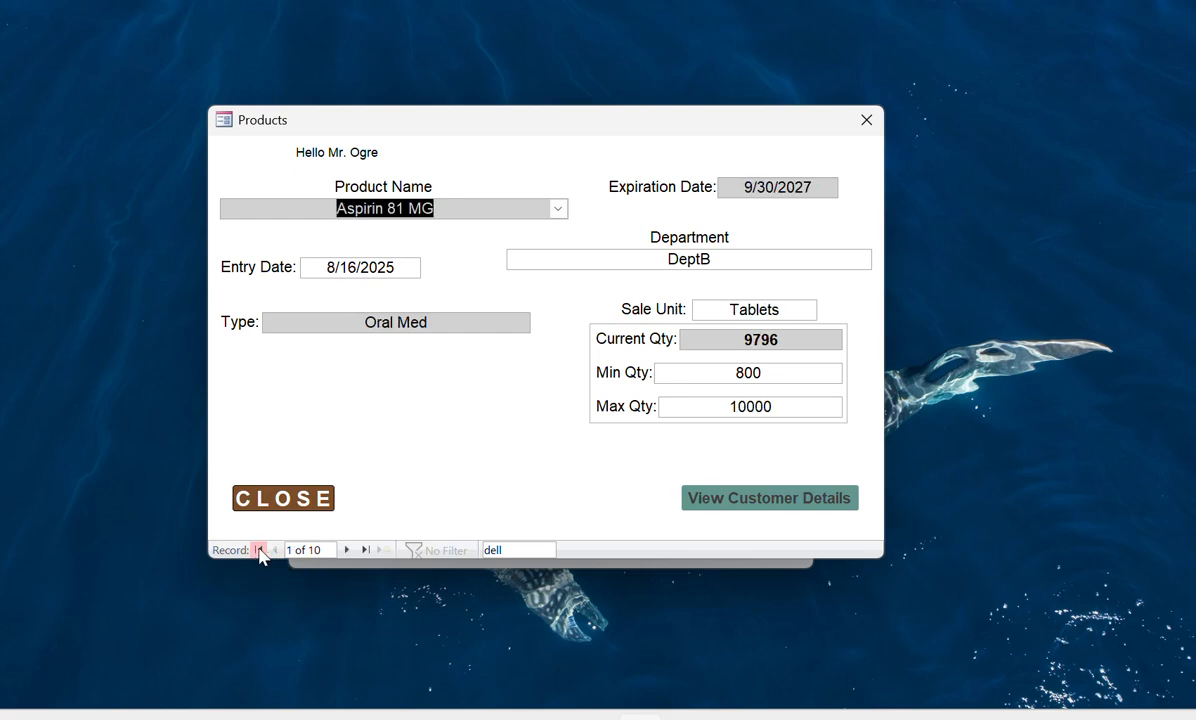
pyautogui.click(366, 551)
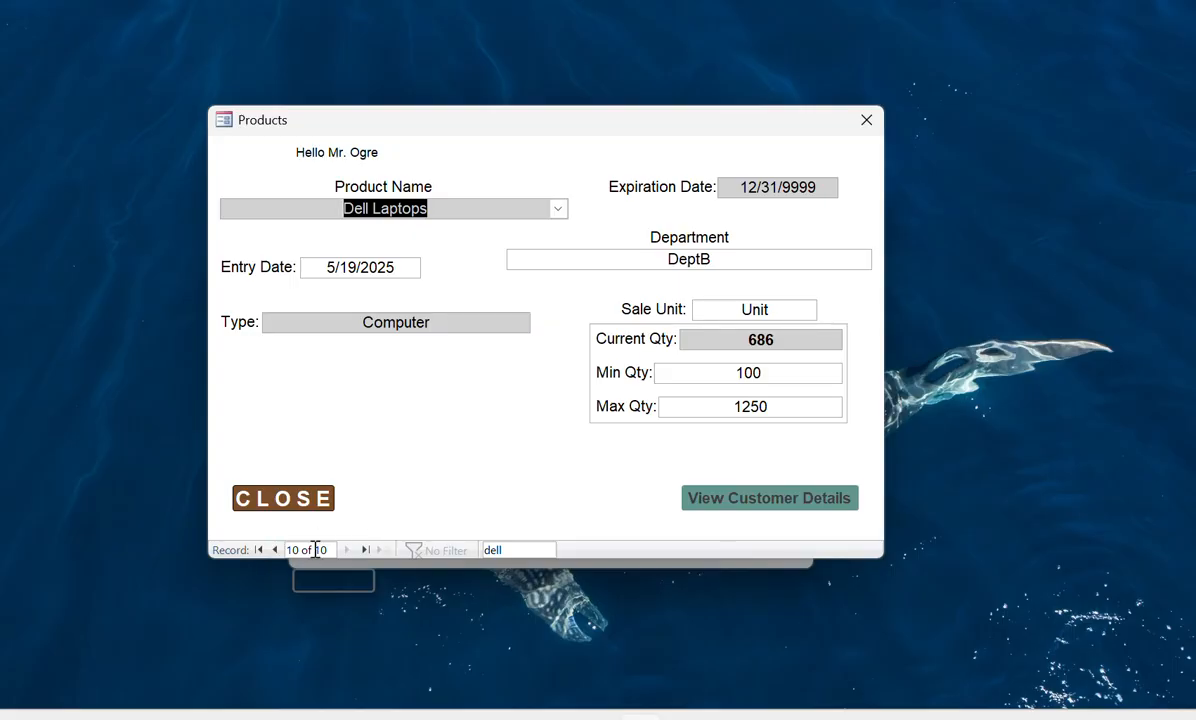
# Search the product records for "asp", and go one record forward and back again.
pyautogui.moveTo(511, 550); pyautogui.dragTo(488, 550)
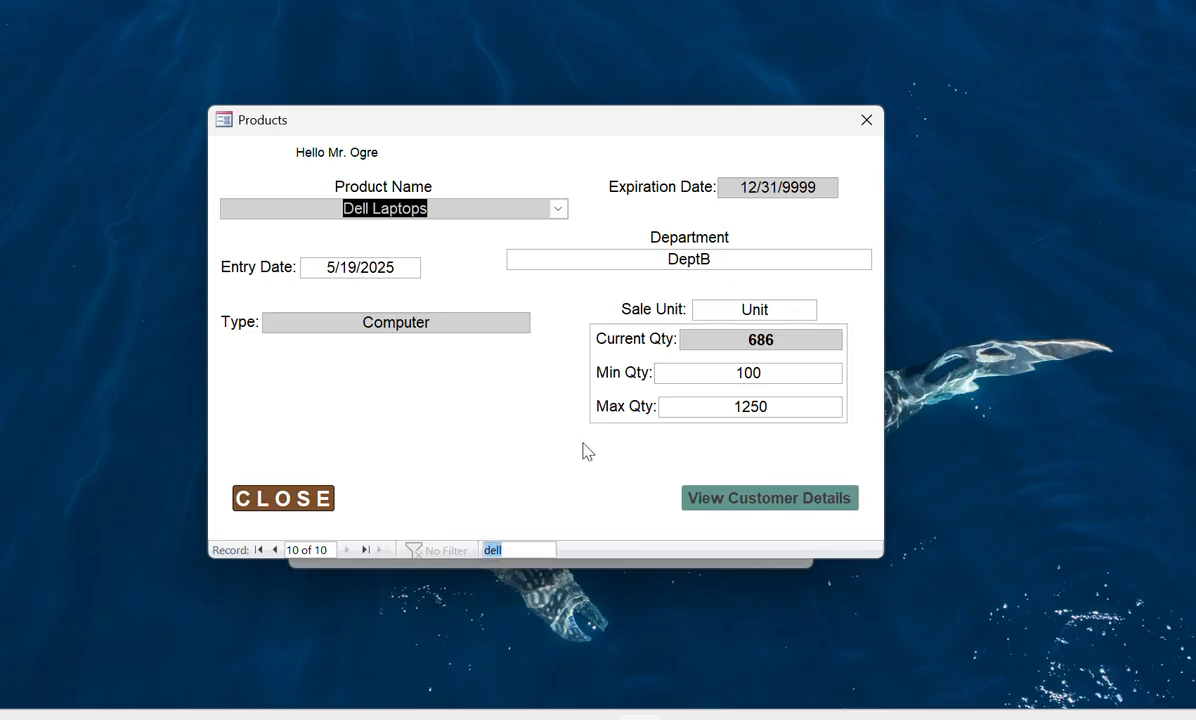
pyautogui.write('asp')
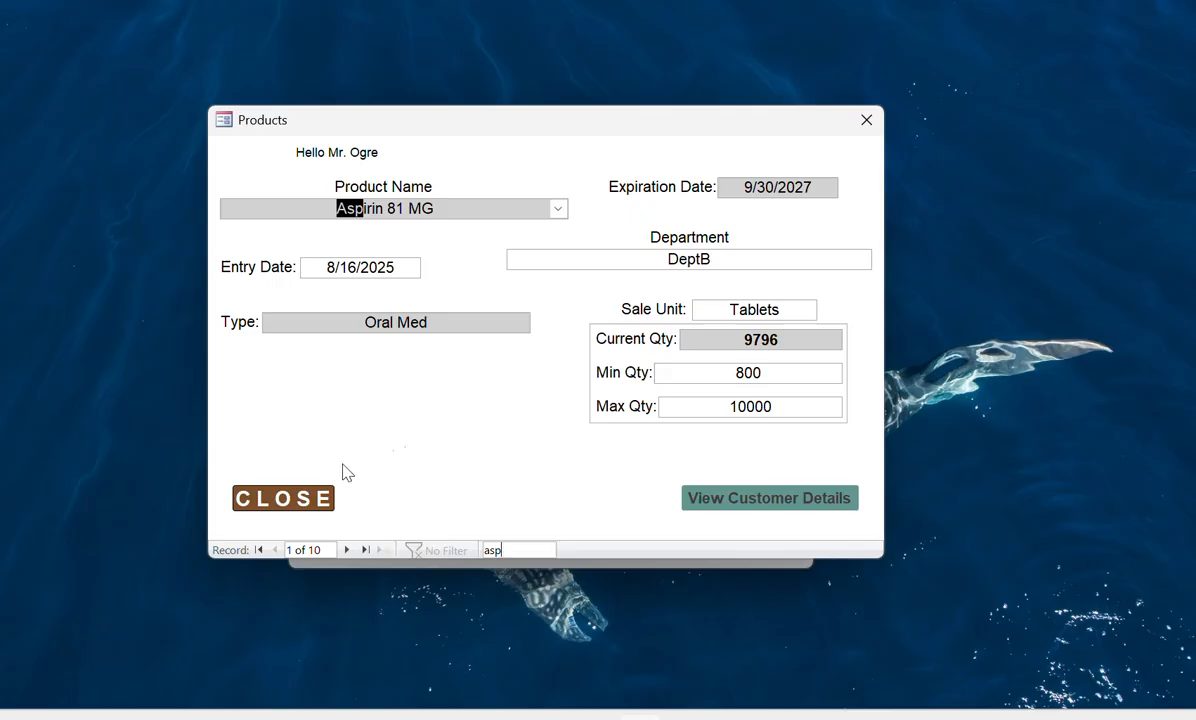
pyautogui.click(348, 551)
pyautogui.click(276, 551)
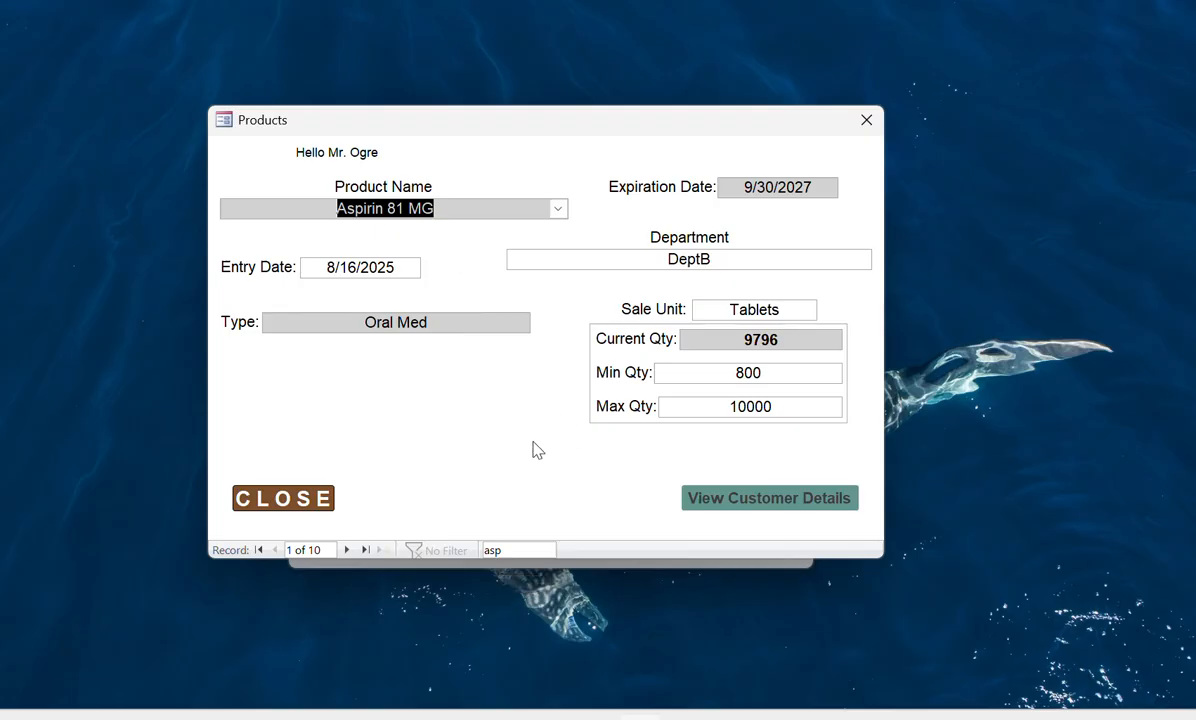
# Open the customer details from the Aspirin 81 MG product and move the Products window clear of them.
pyautogui.click(760, 498)
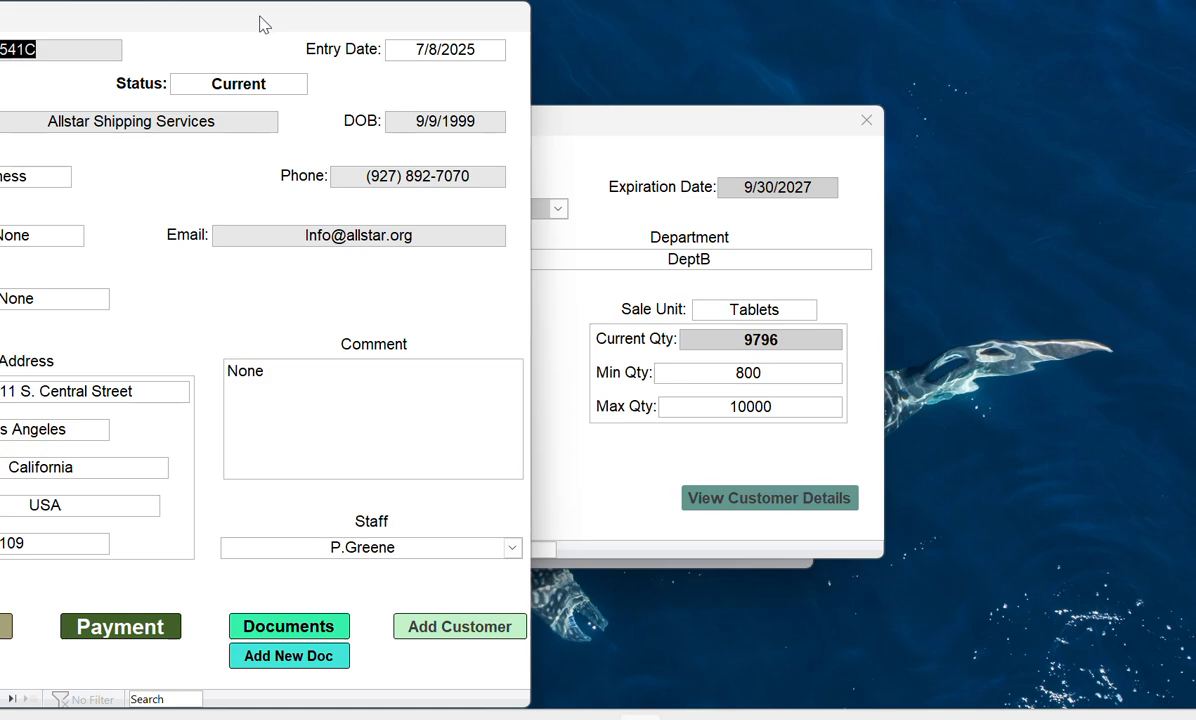
pyautogui.moveTo(655, 133); pyautogui.dragTo(982, 149)
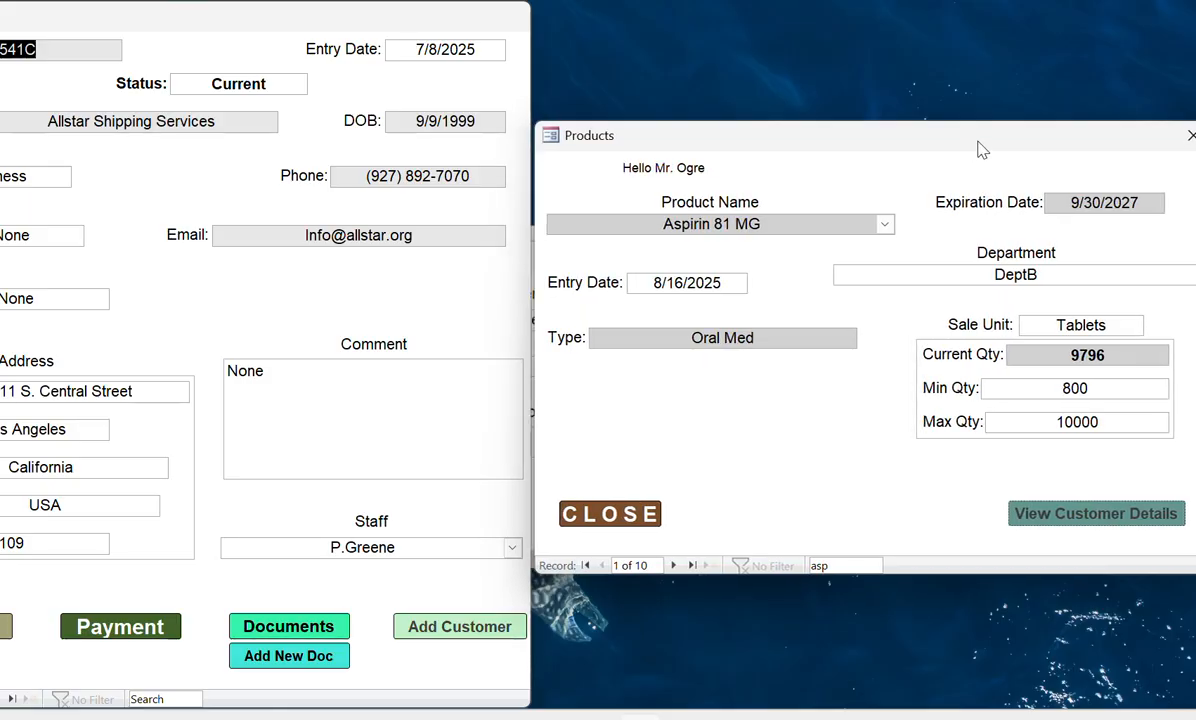
# Move the Customers window fully into view and search the customer records by the beginning of a surname.
pyautogui.moveTo(275, 19); pyautogui.dragTo(424, 29)
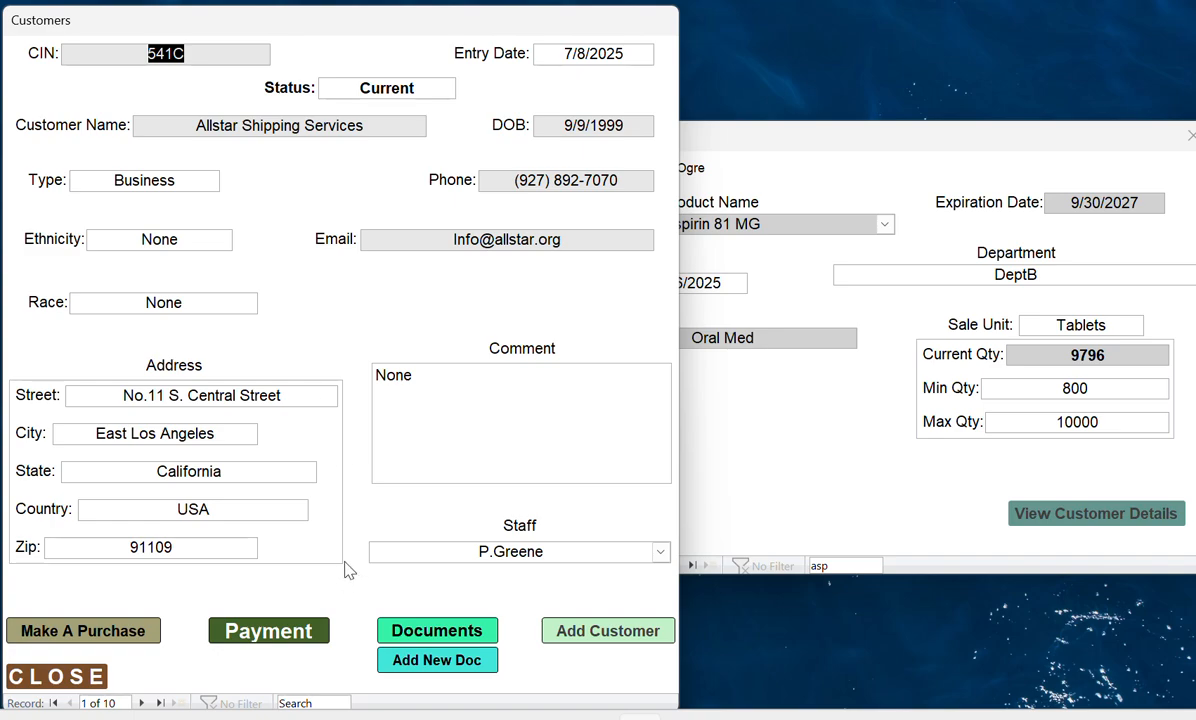
pyautogui.click(315, 703)
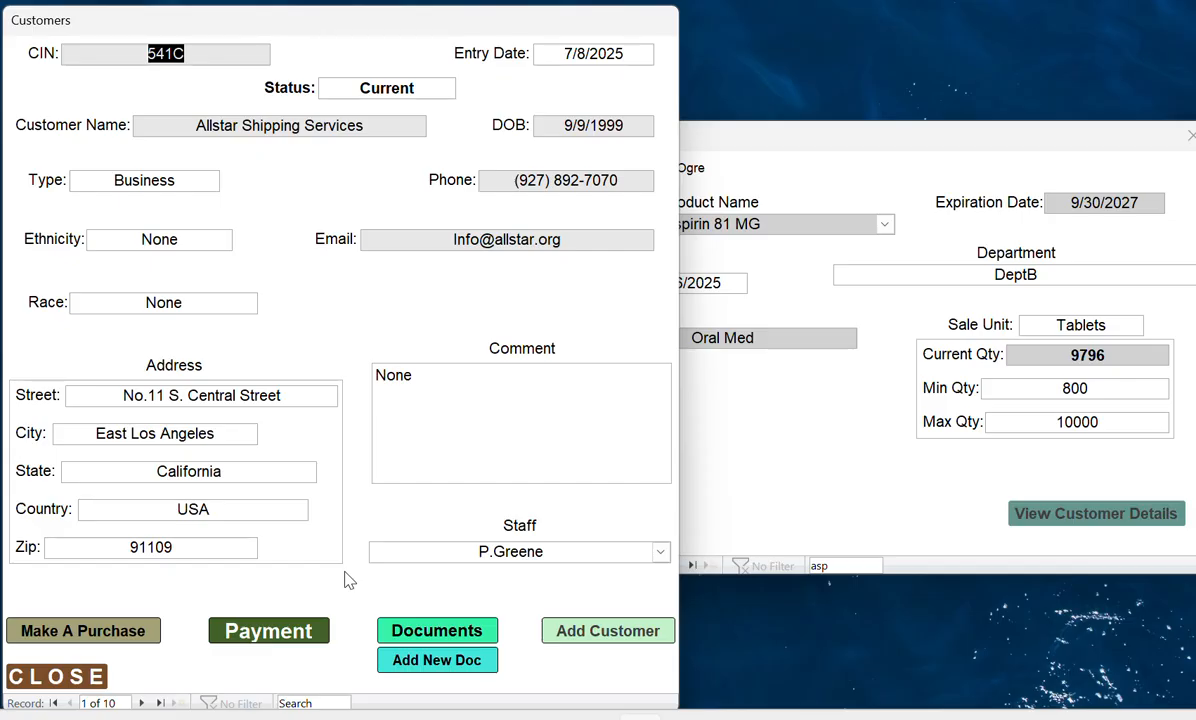
pyautogui.click(297, 703)
pyautogui.write('cort')
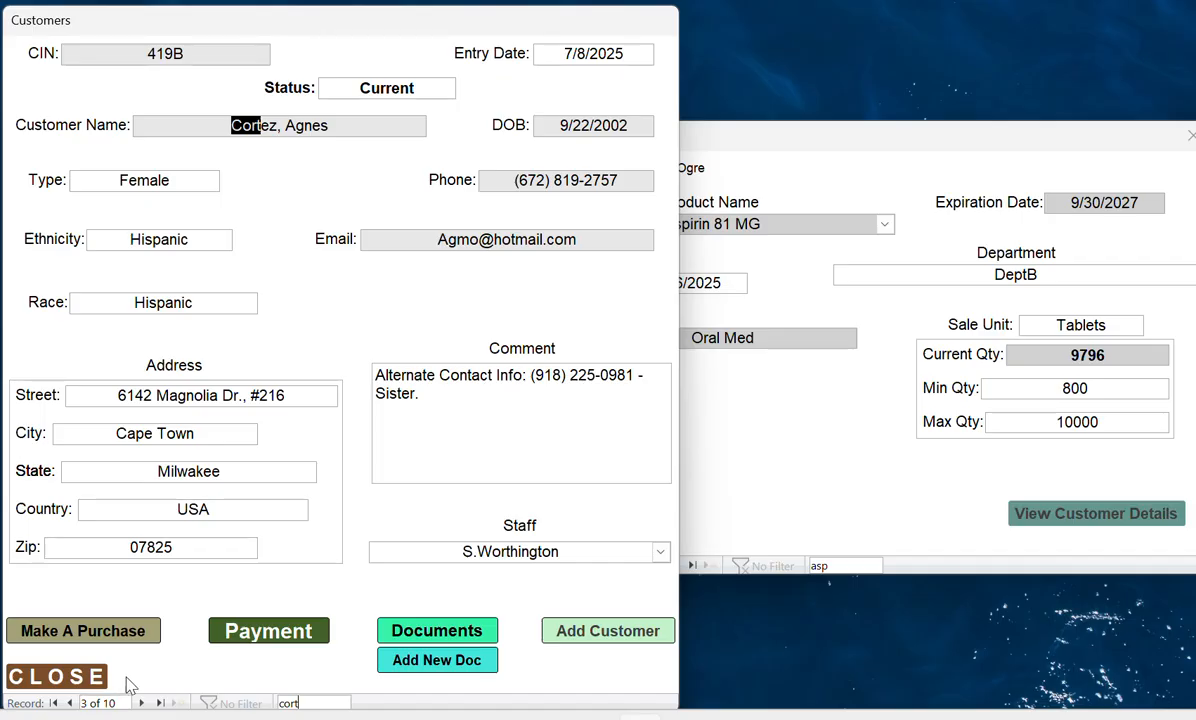
# Browse the customer records back to the first, on to the last, and back to the seventh.
pyautogui.click(72, 704)
pyautogui.click(72, 704)
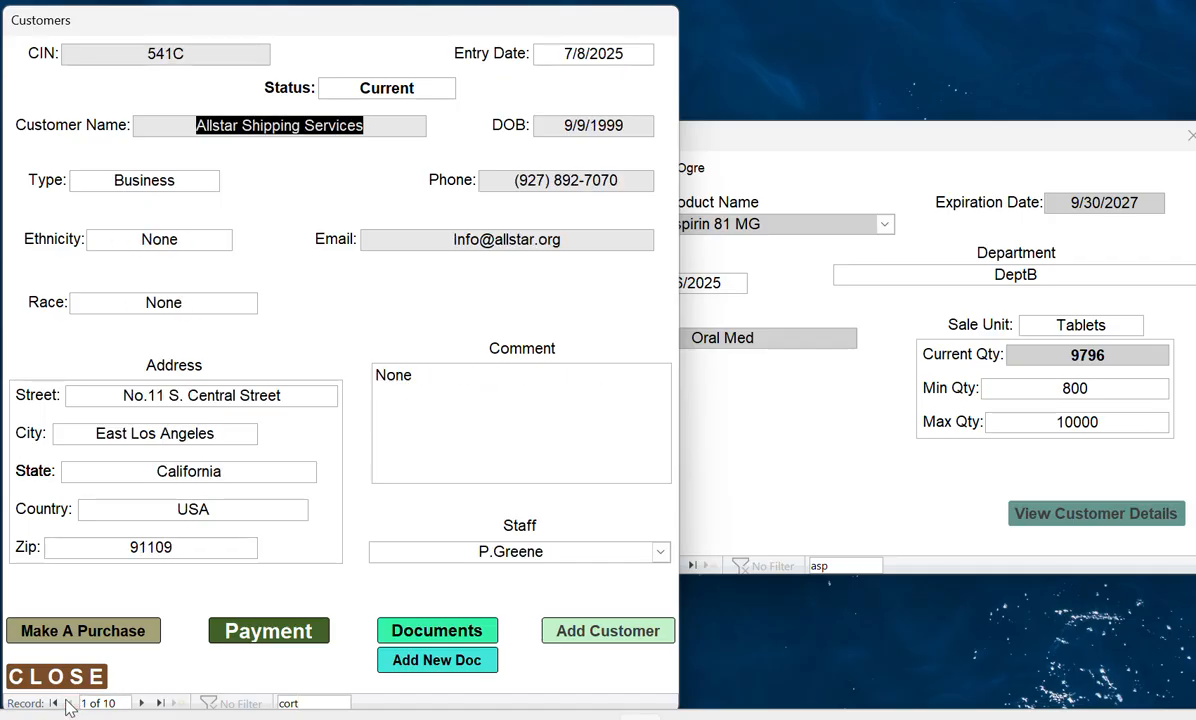
pyautogui.click(159, 704)
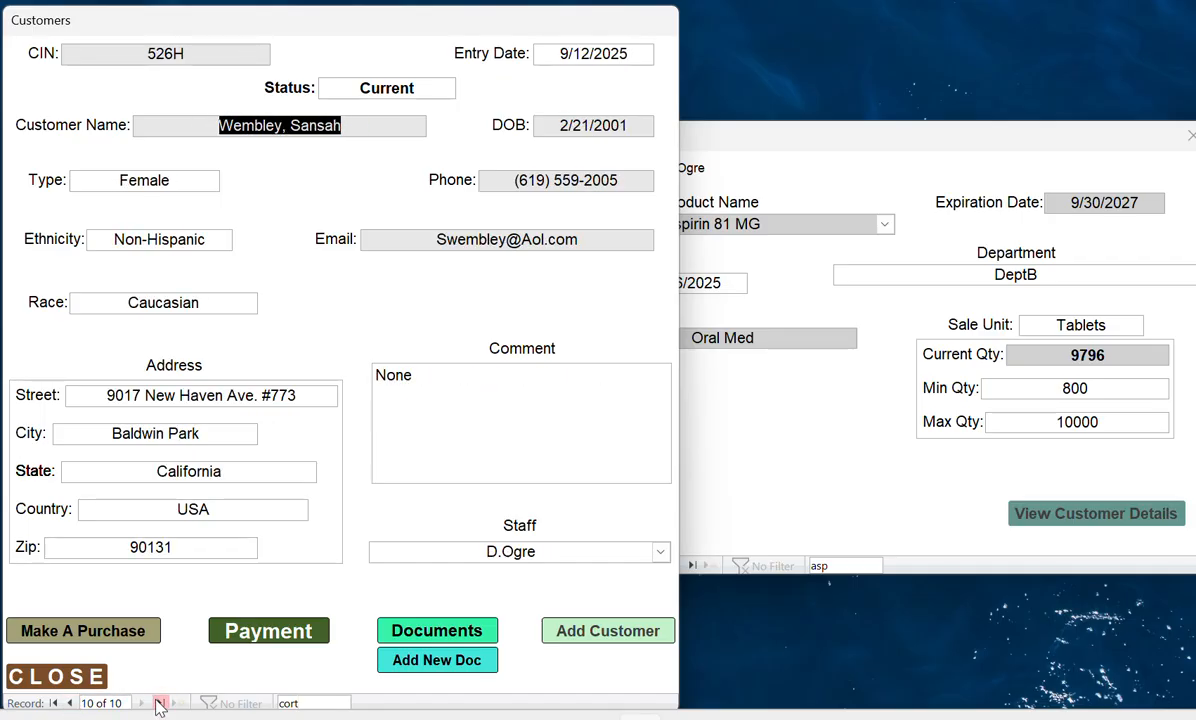
pyautogui.click(72, 704)
pyautogui.click(72, 704)
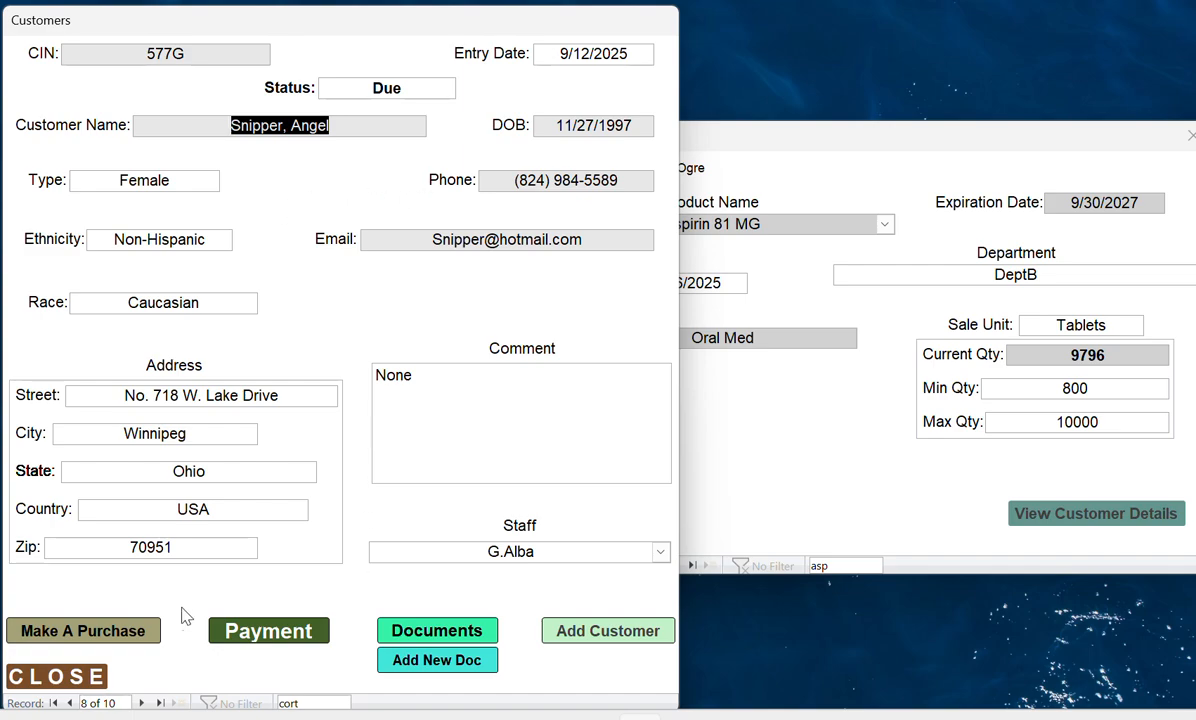
pyautogui.click(70, 703)
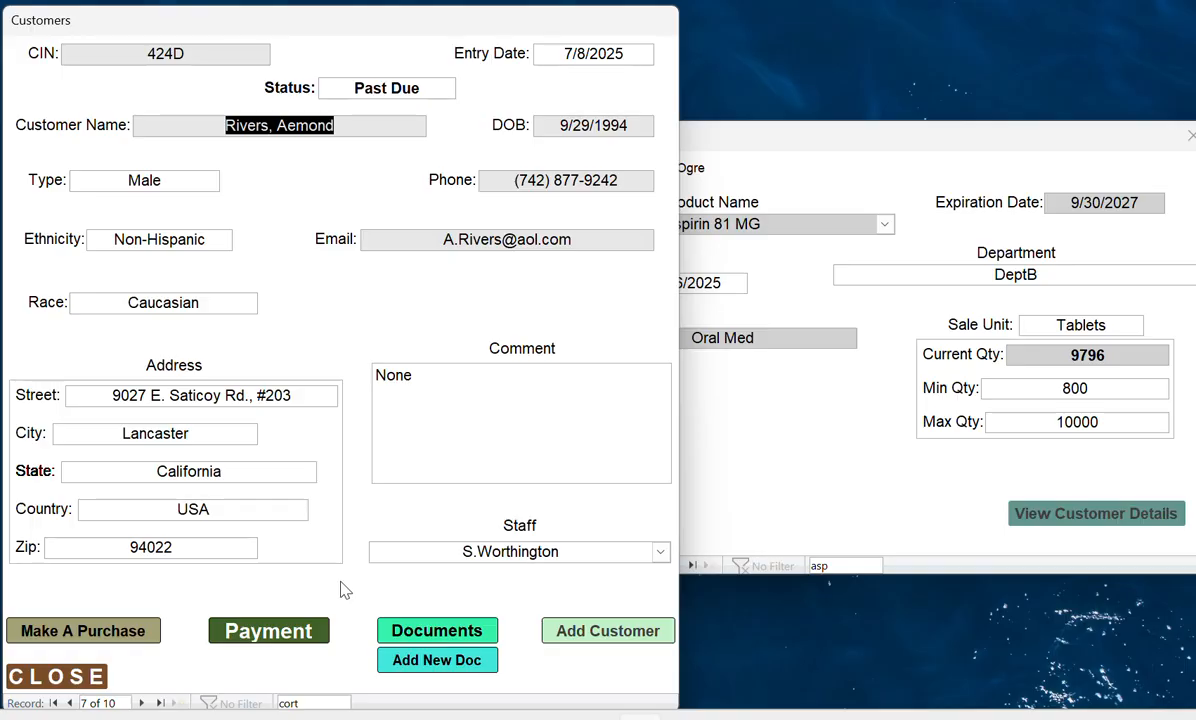
# Find the third customer again by surname and start a purchase for them, placing the Product Activities Log over the Customers form.
pyautogui.click(307, 703)
pyautogui.write('e')
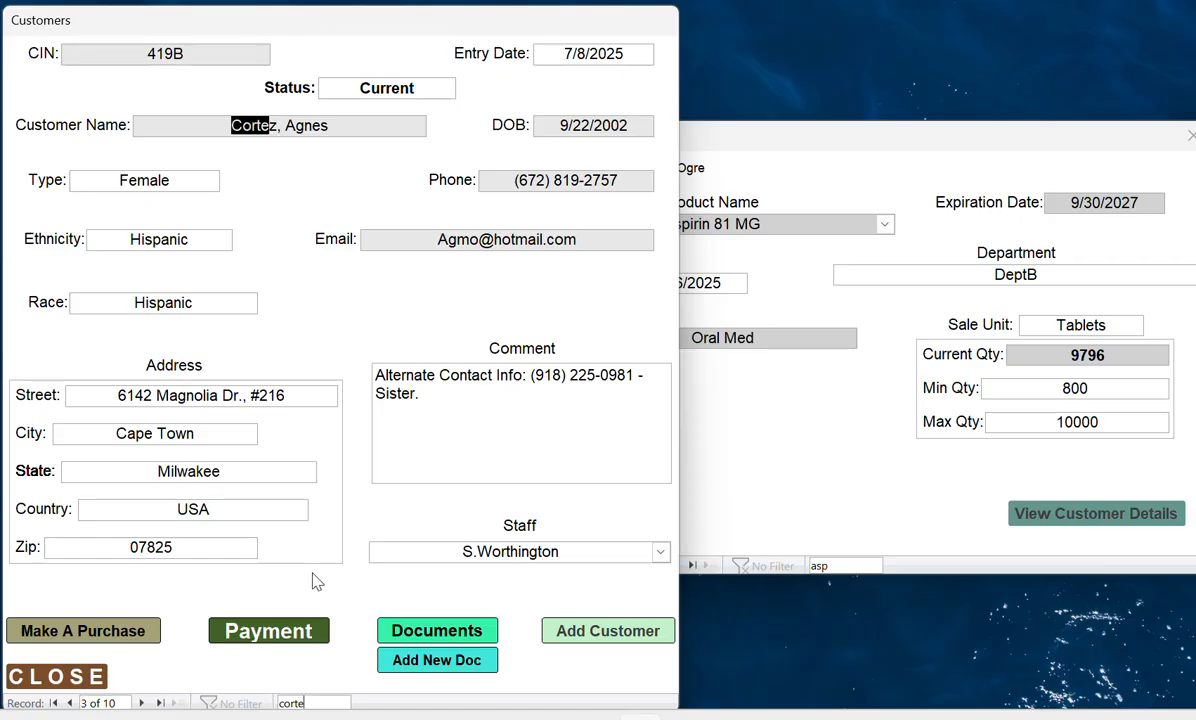
pyautogui.click(86, 632)
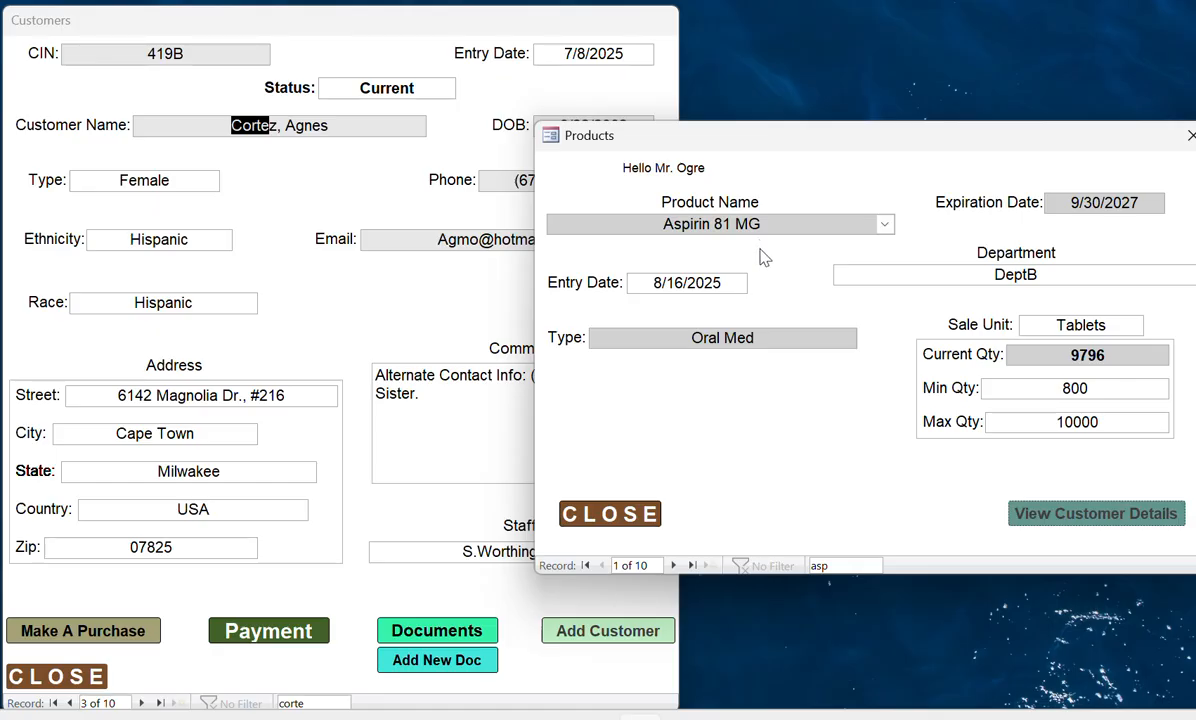
pyautogui.click(430, 294)
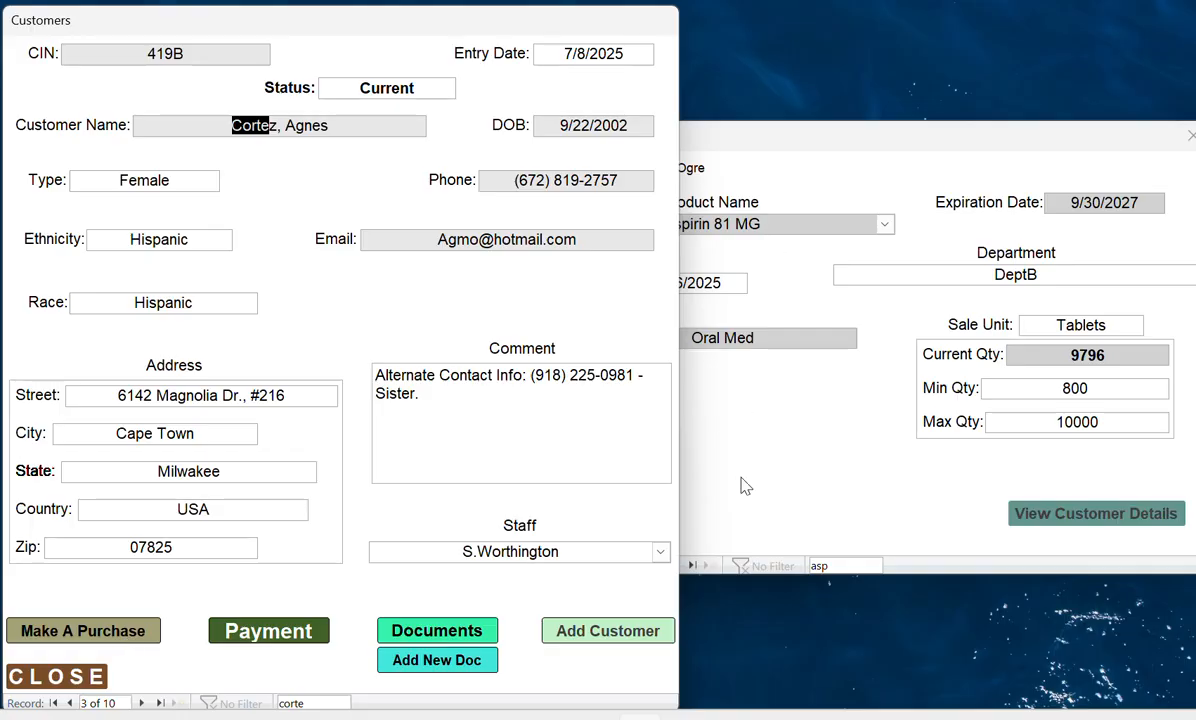
pyautogui.click(78, 638)
pyautogui.moveTo(106, 13); pyautogui.dragTo(410, 131)
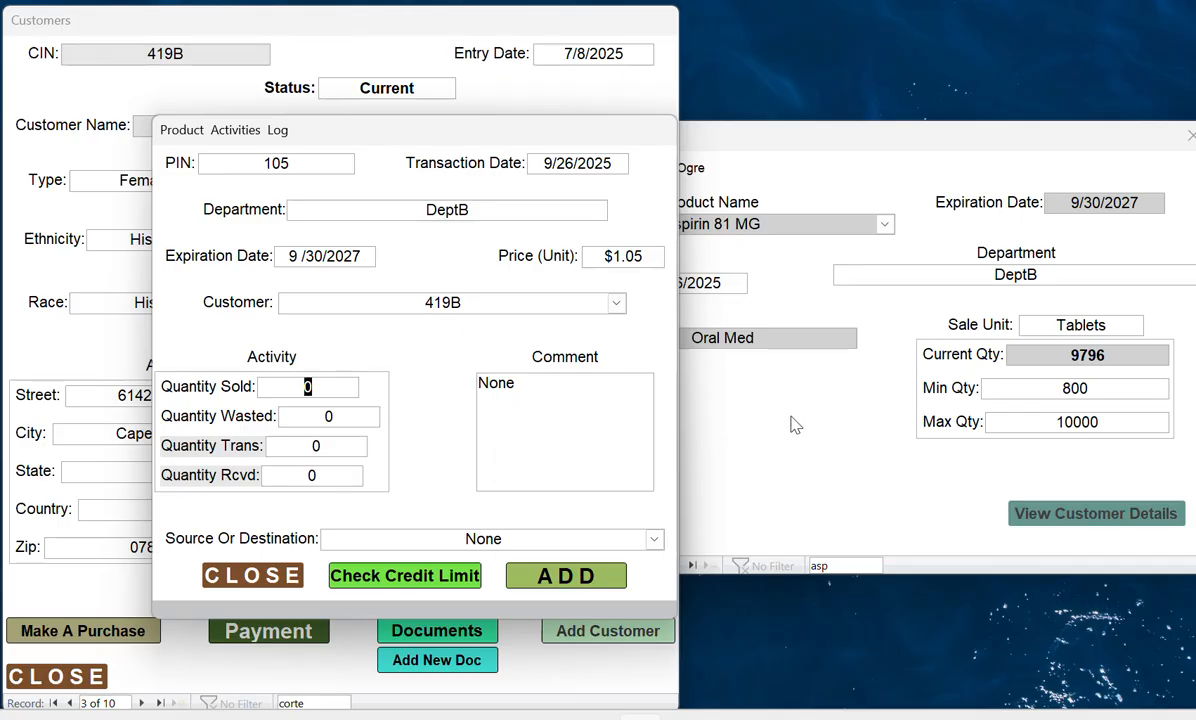
# Set the quantity sold to 1 for the Aspirin 81 MG purchase and check the customer's credit limit.
pyautogui.click(741, 394)
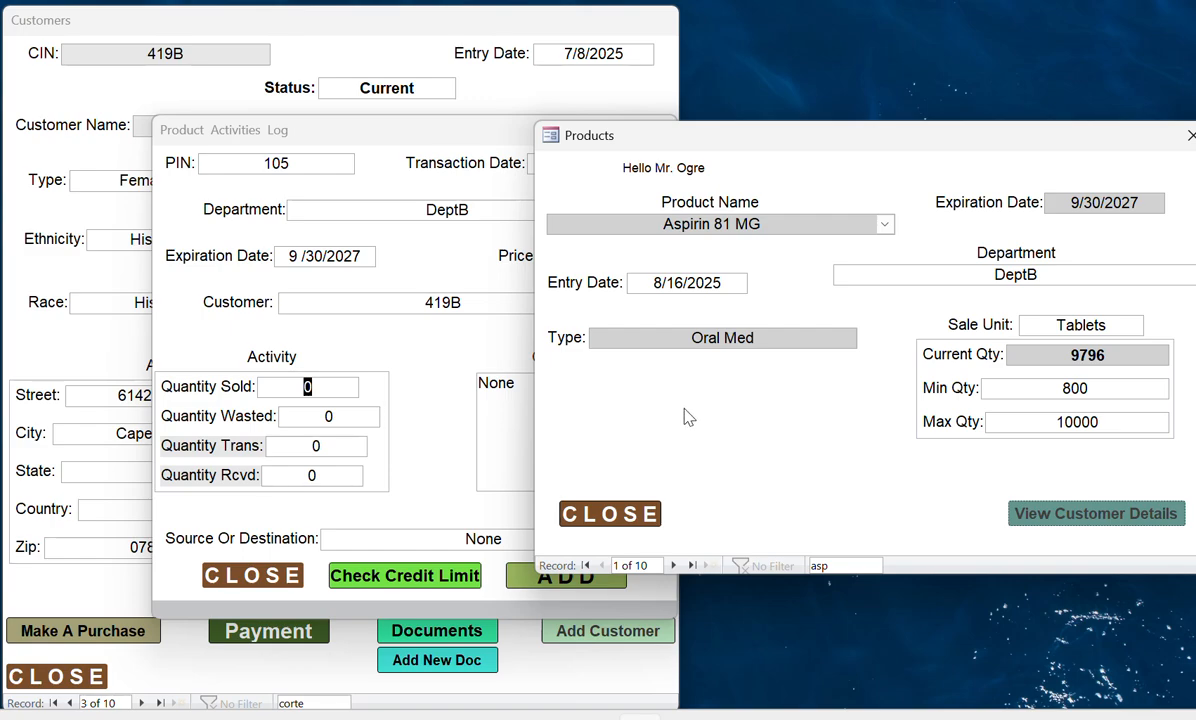
pyautogui.click(432, 365)
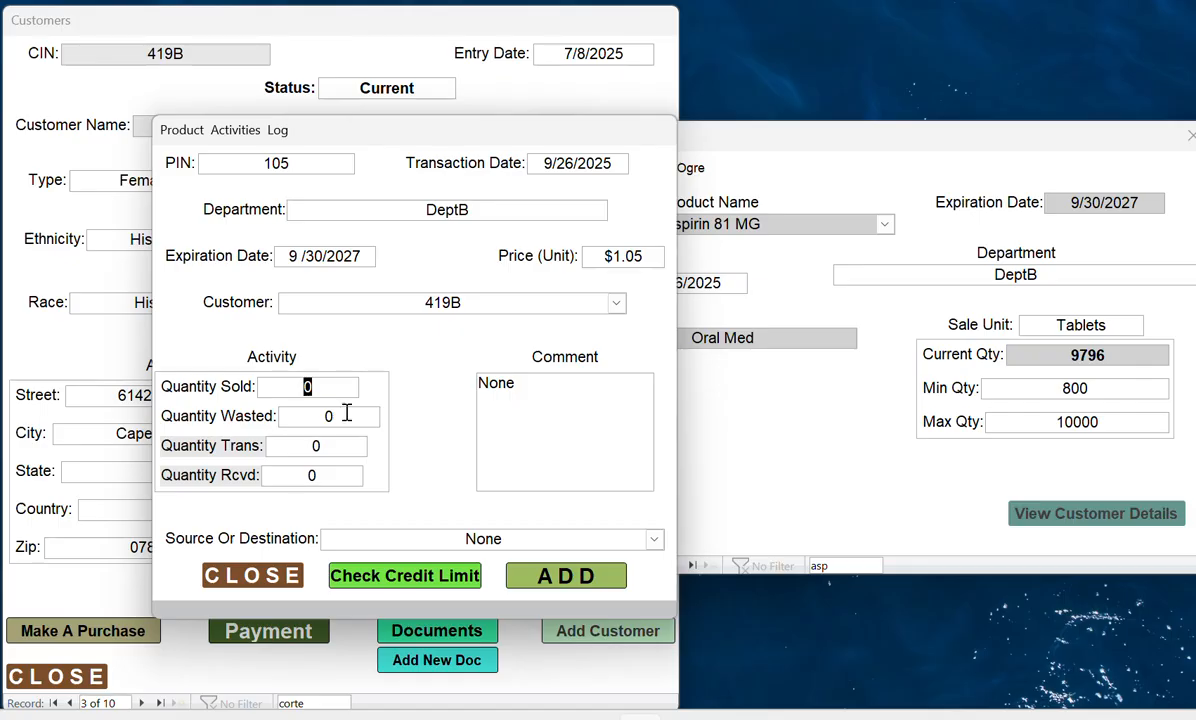
pyautogui.click(820, 443)
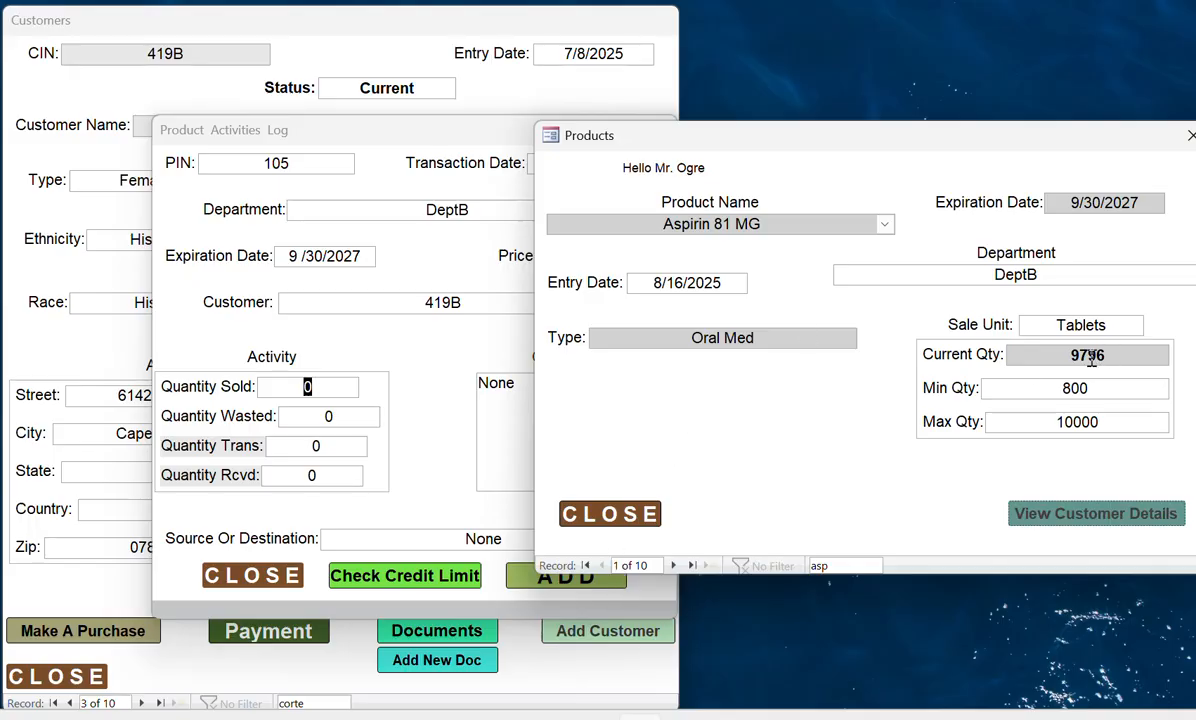
pyautogui.click(488, 347)
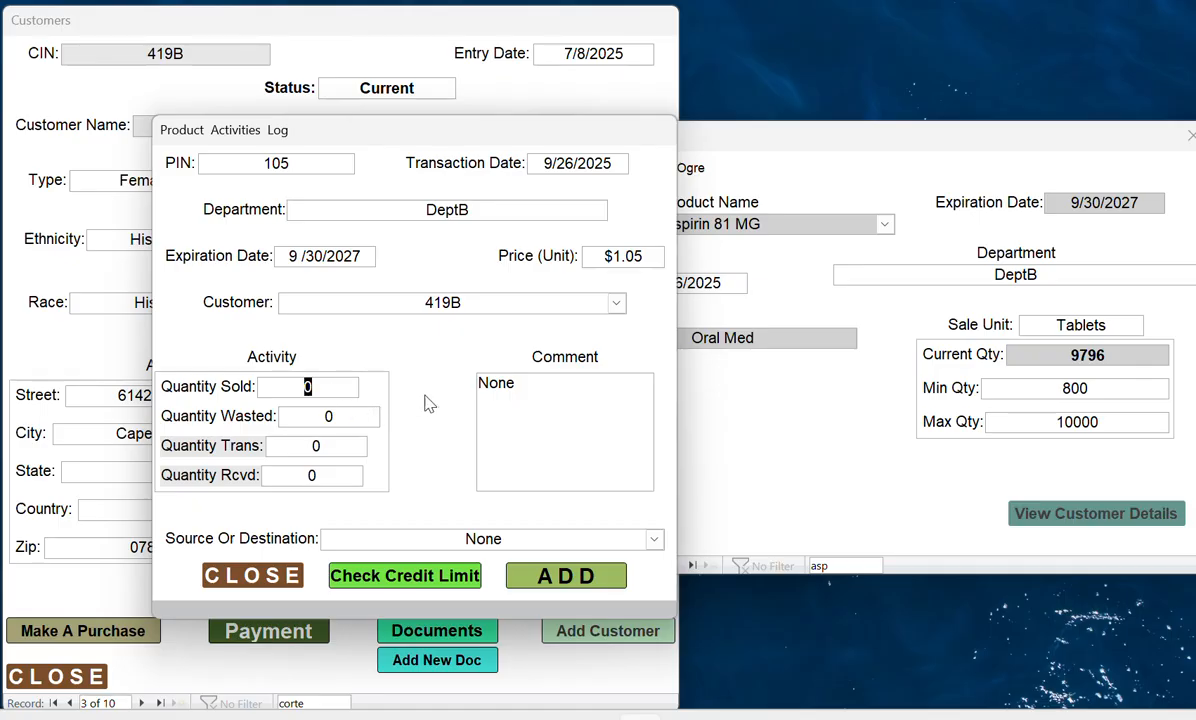
pyautogui.write('1')
pyautogui.click(405, 576)
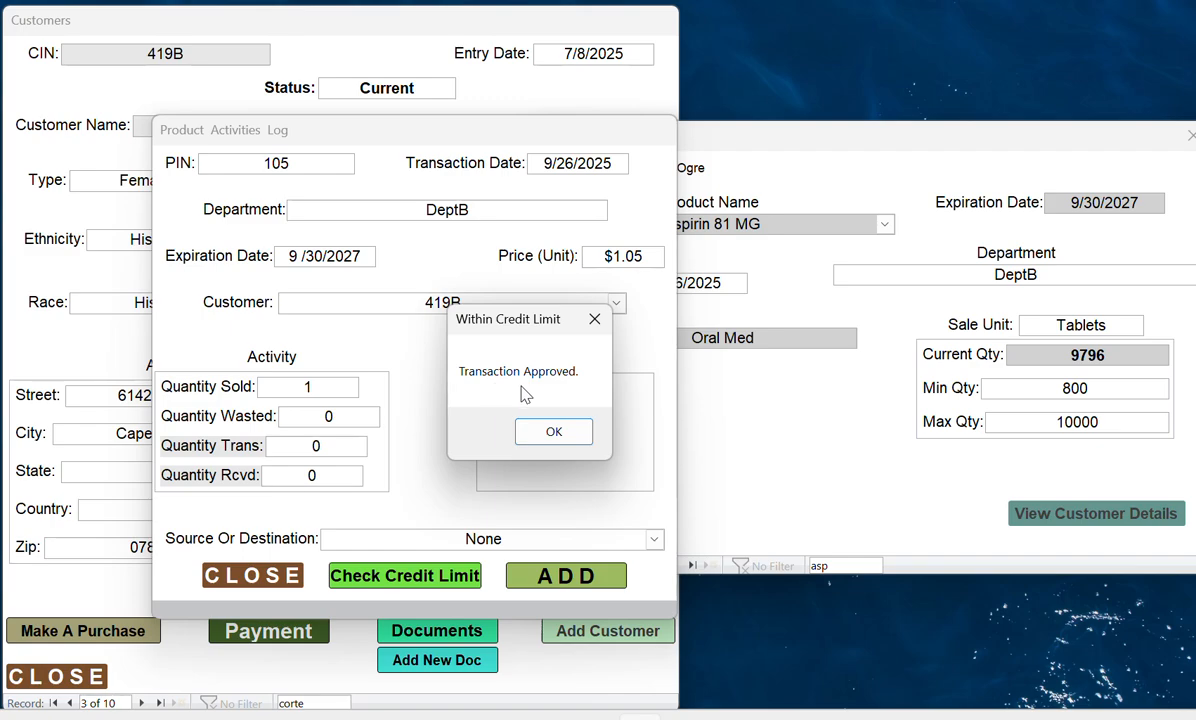
pyautogui.click(551, 432)
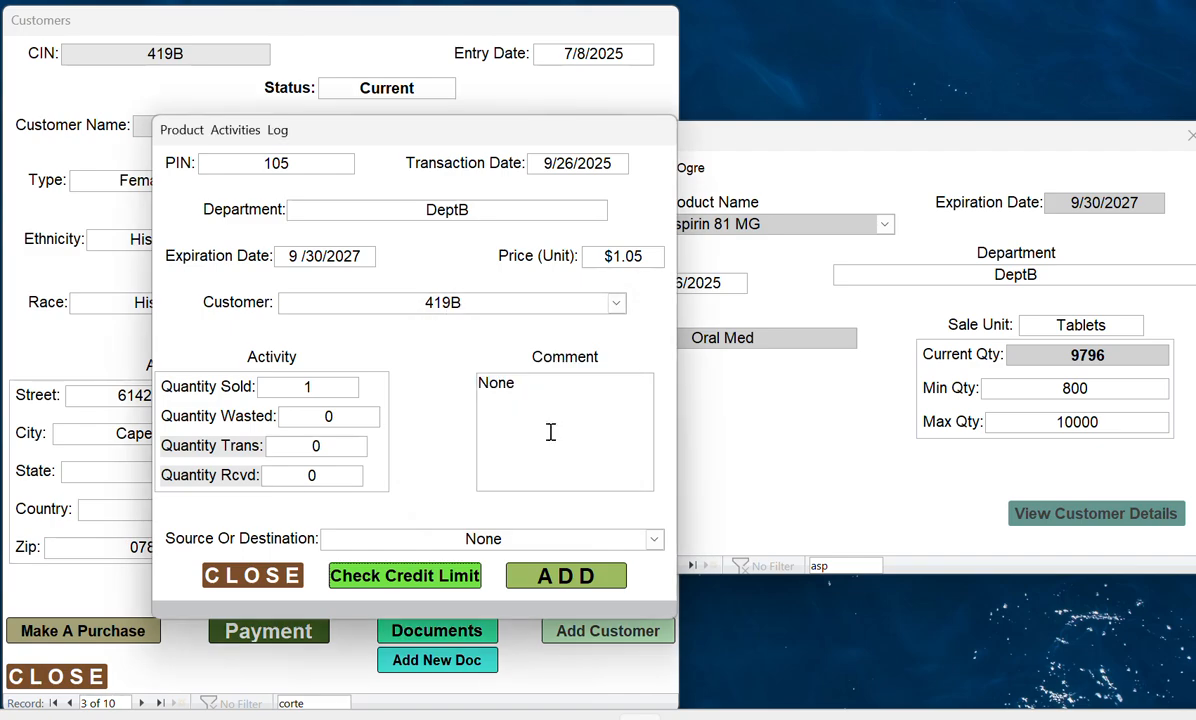
# Add the purchase to the log, acknowledge the messages, and move the Customer Payment form fully into view.
pyautogui.click(541, 573)
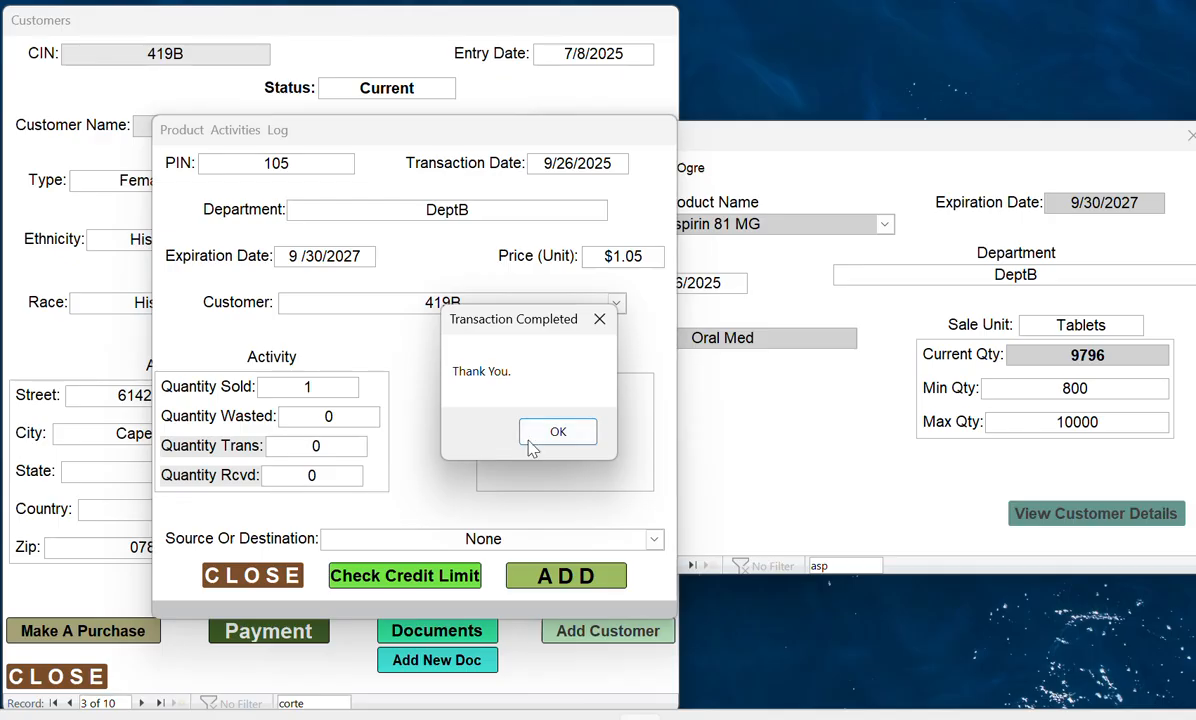
pyautogui.click(558, 434)
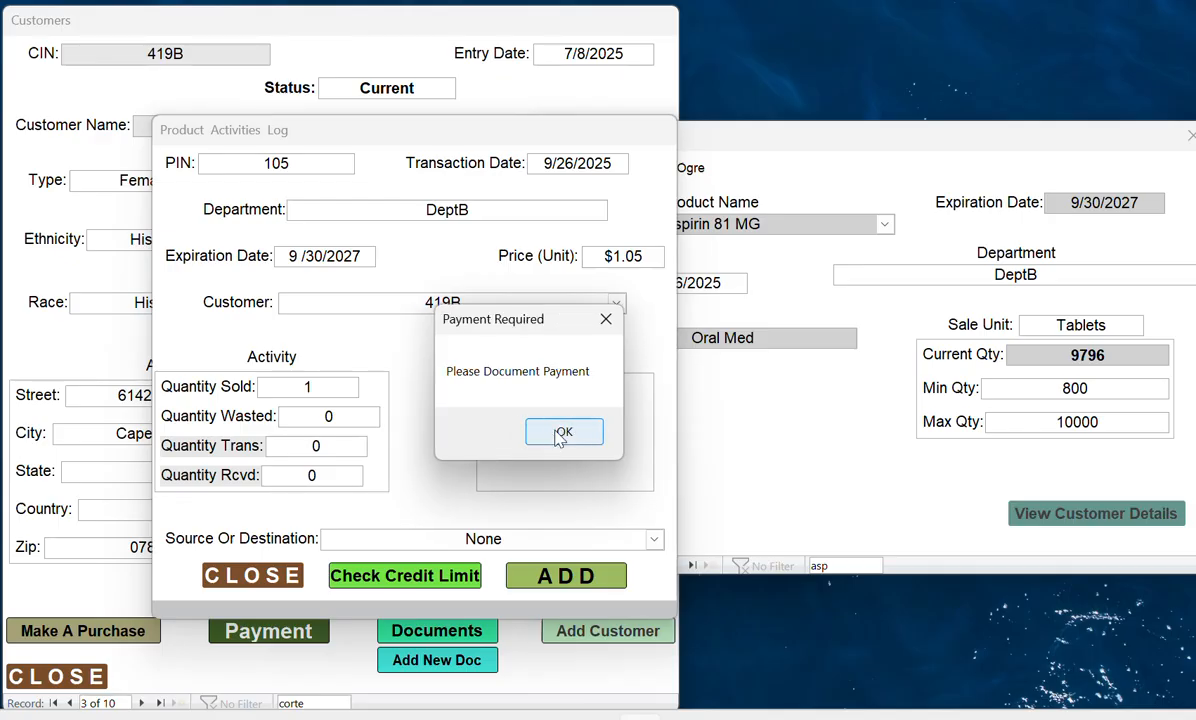
pyautogui.click(560, 433)
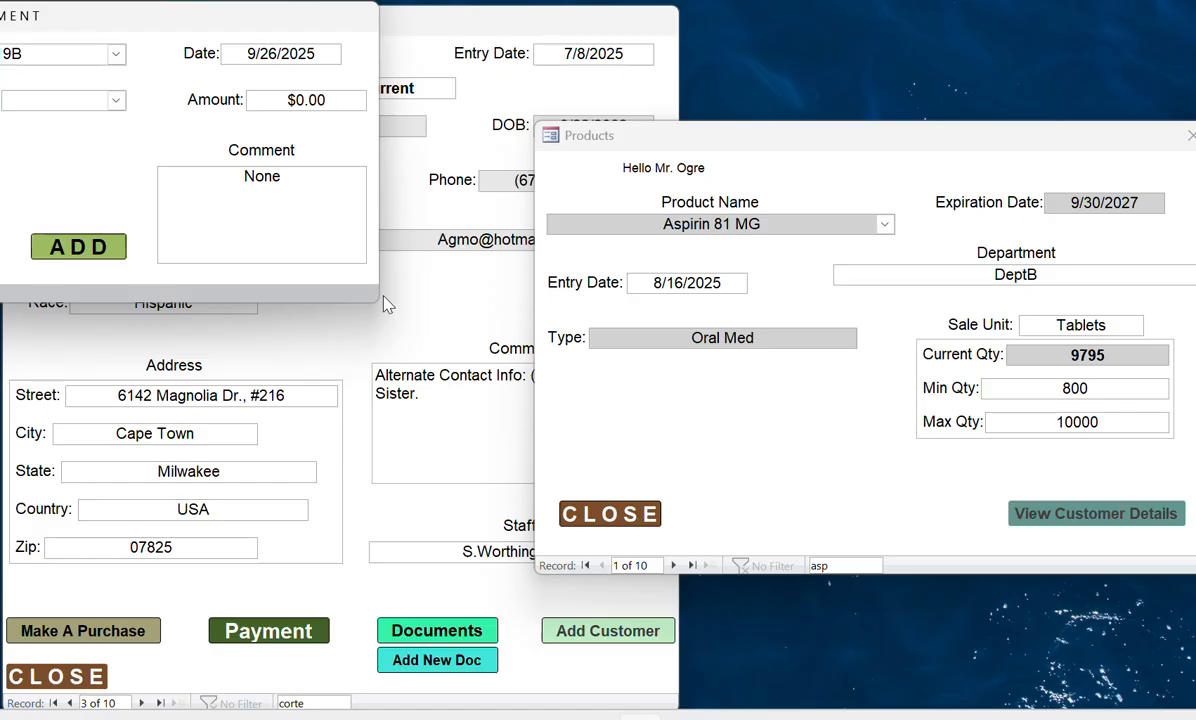
pyautogui.moveTo(143, 8); pyautogui.dragTo(440, 277)
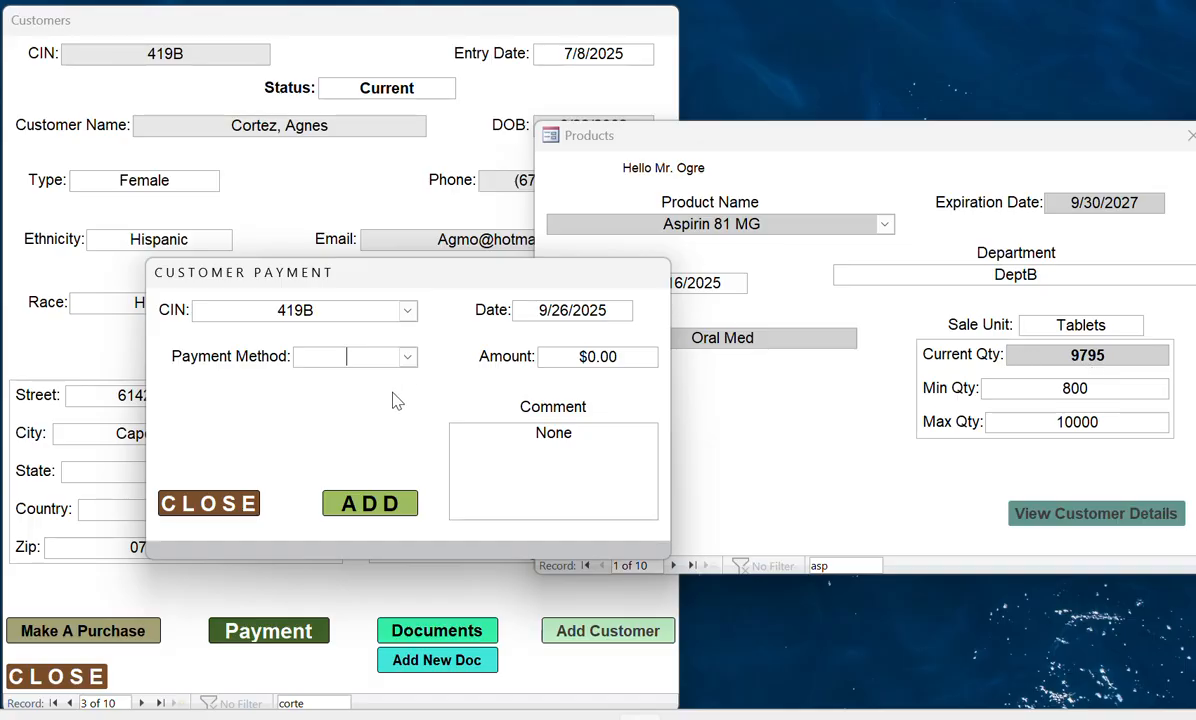
# Set the payment method to N/A, add the payment record, and close the Customer Payment form.
pyautogui.click(407, 356)
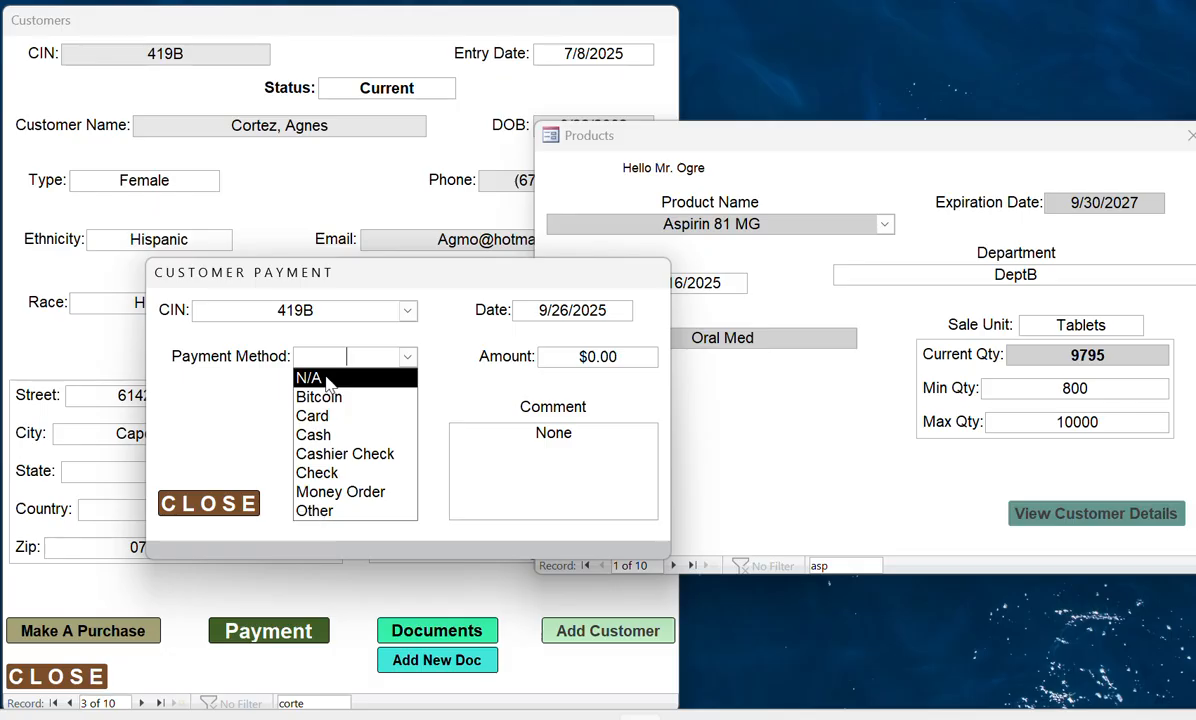
pyautogui.click(328, 380)
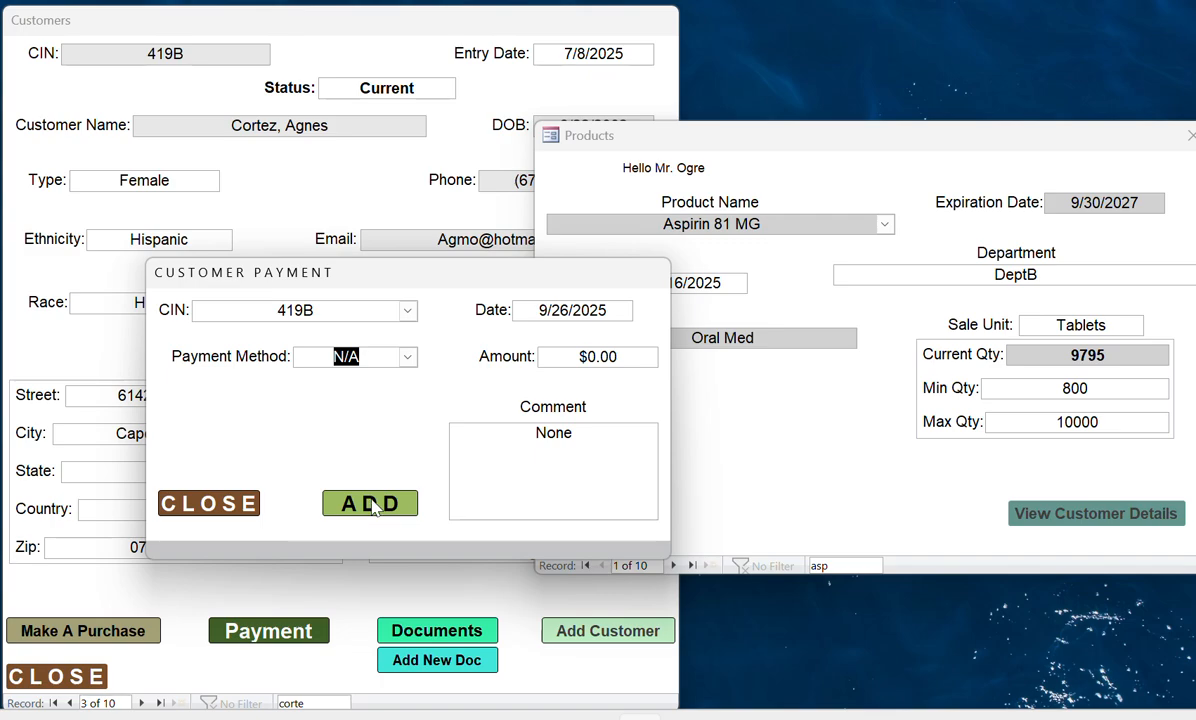
pyautogui.click(408, 358)
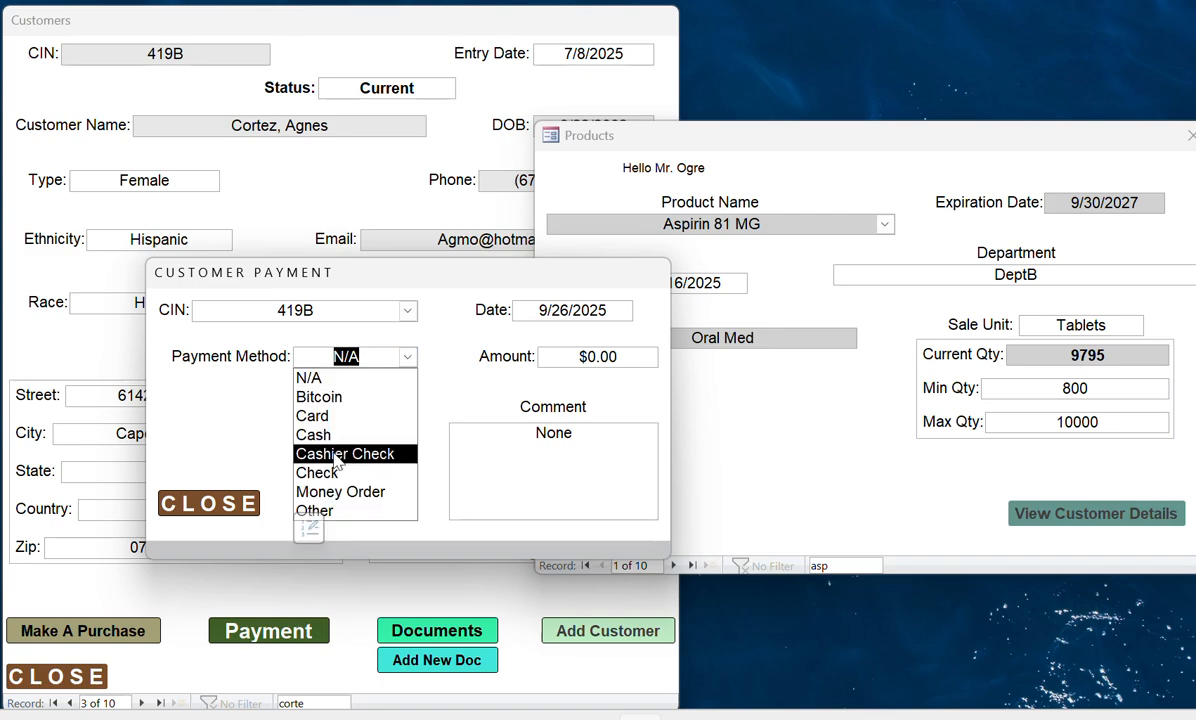
pyautogui.click(458, 405)
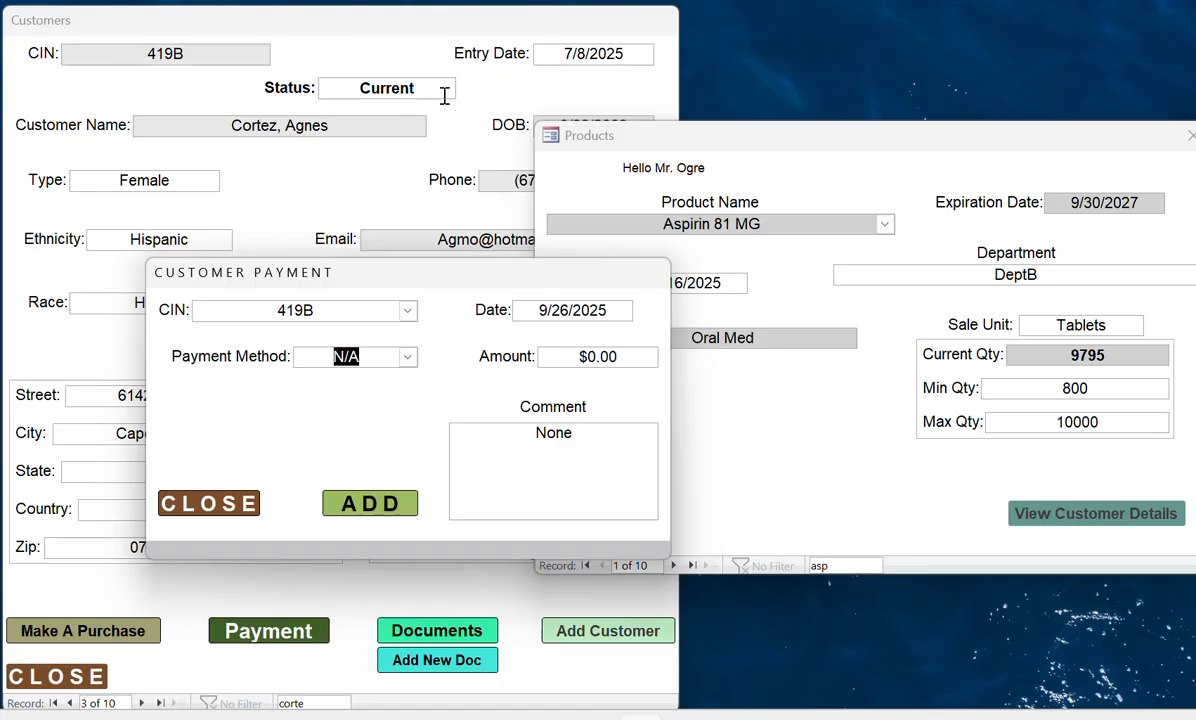
pyautogui.click(368, 502)
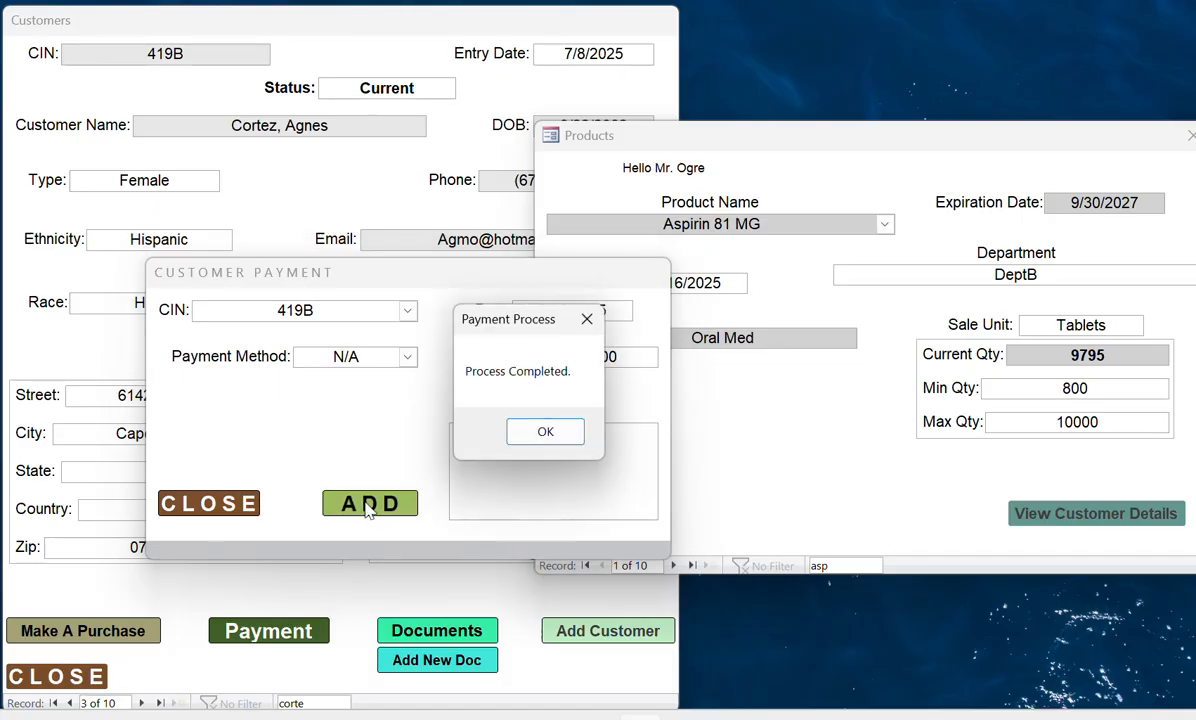
pyautogui.click(548, 436)
pyautogui.click(236, 495)
pyautogui.click(534, 436)
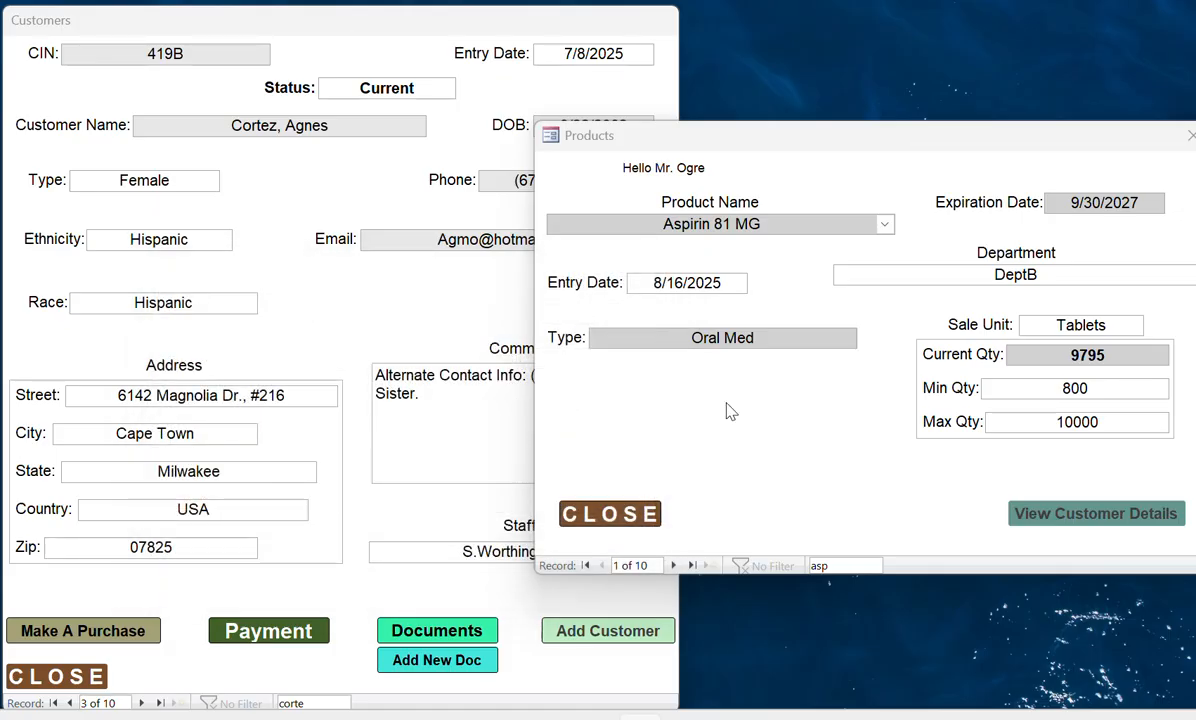
# Bring the Customers form to the front and advance four records to the seventh customer.
pyautogui.click(369, 312)
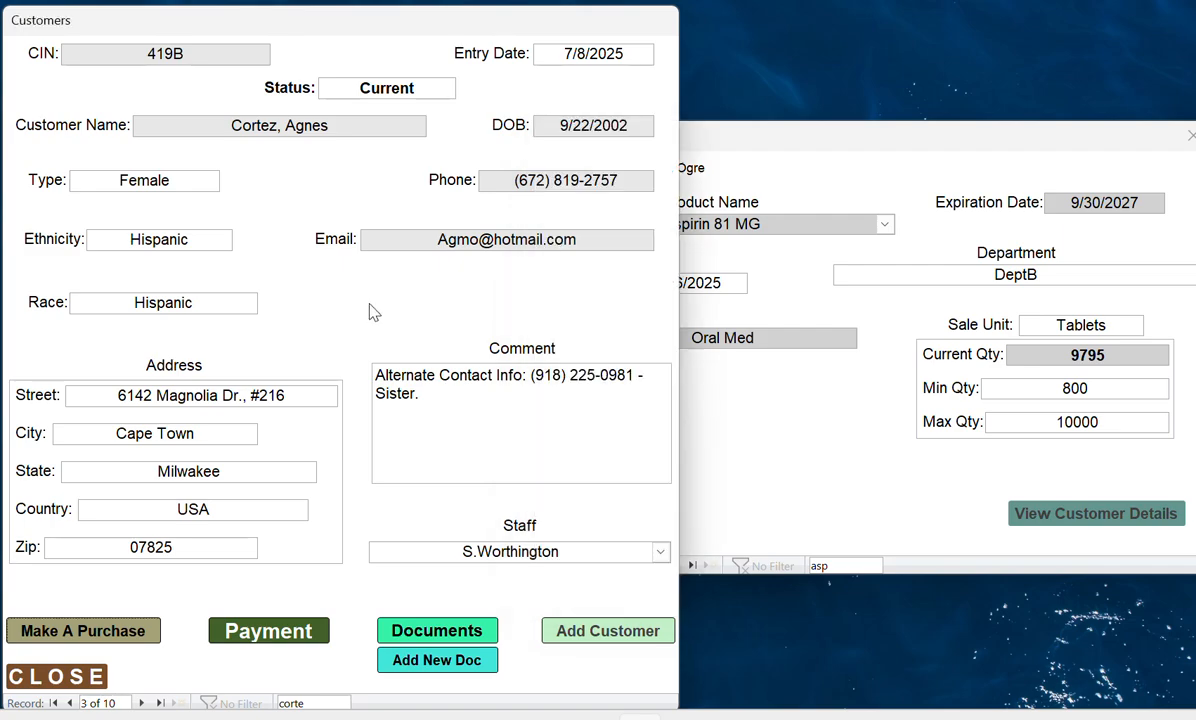
pyautogui.click(142, 704)
pyautogui.click(142, 704)
pyautogui.click(142, 704)
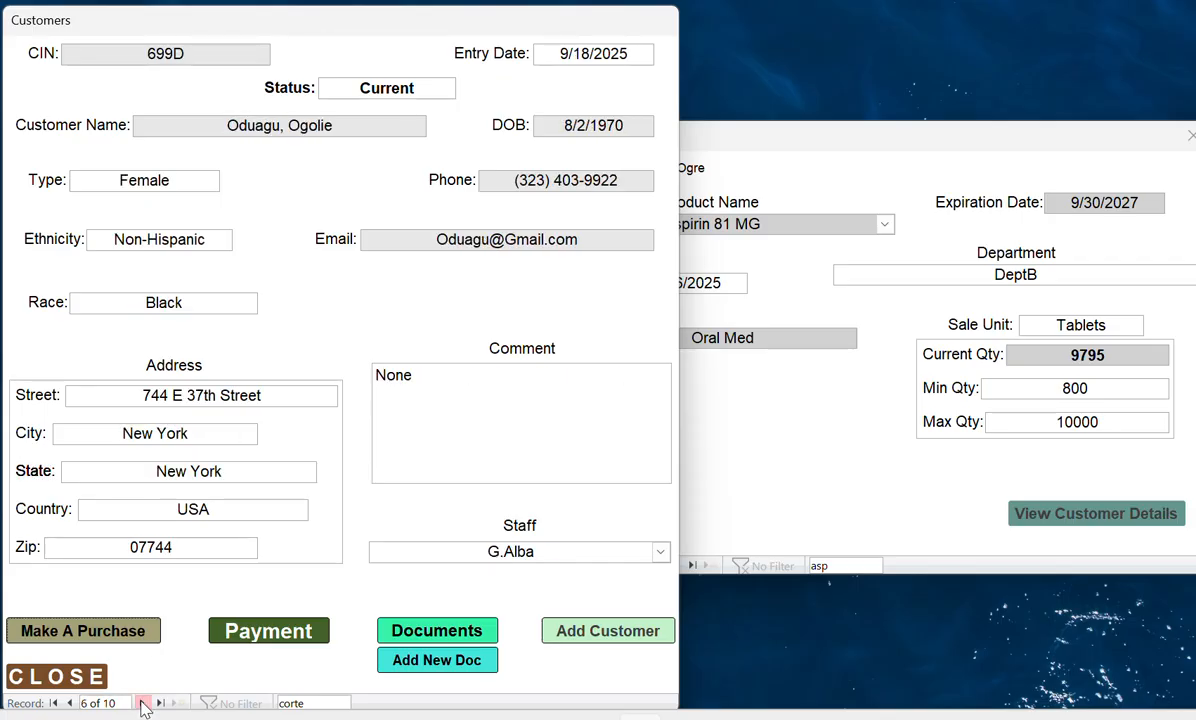
pyautogui.click(142, 704)
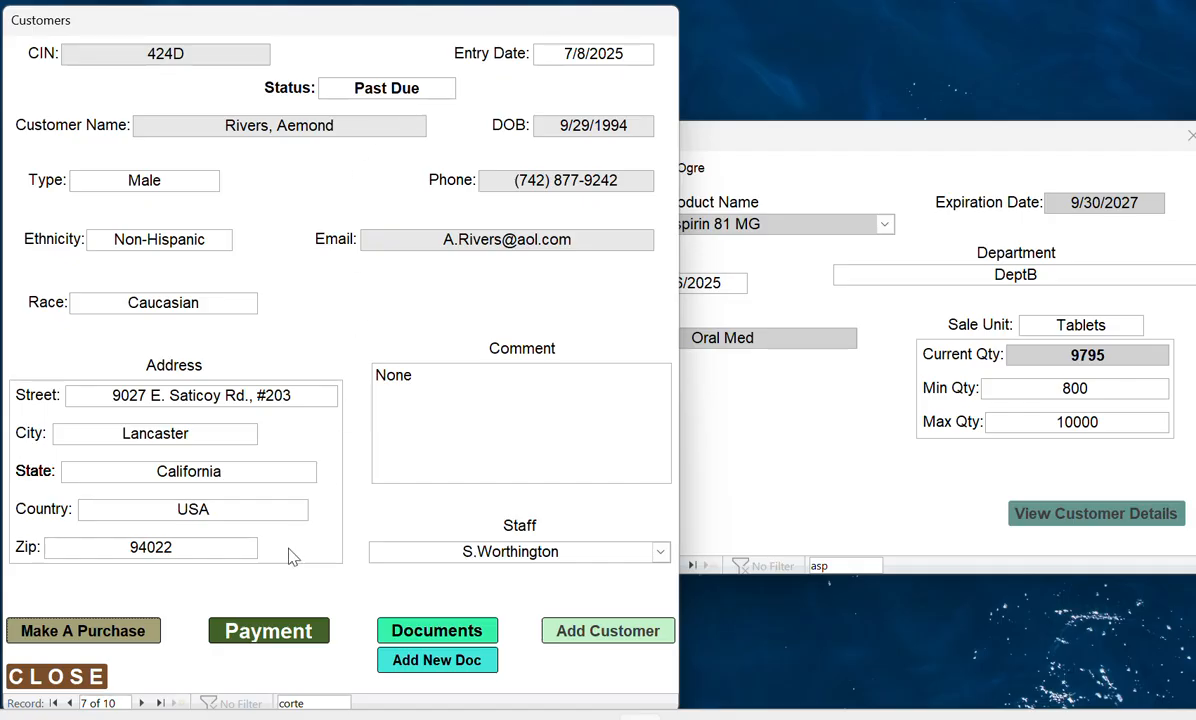
# Start a purchase for the past-due customer, acknowledge the payment notice, and move the Product Activities Log toward the centre.
pyautogui.click(125, 630)
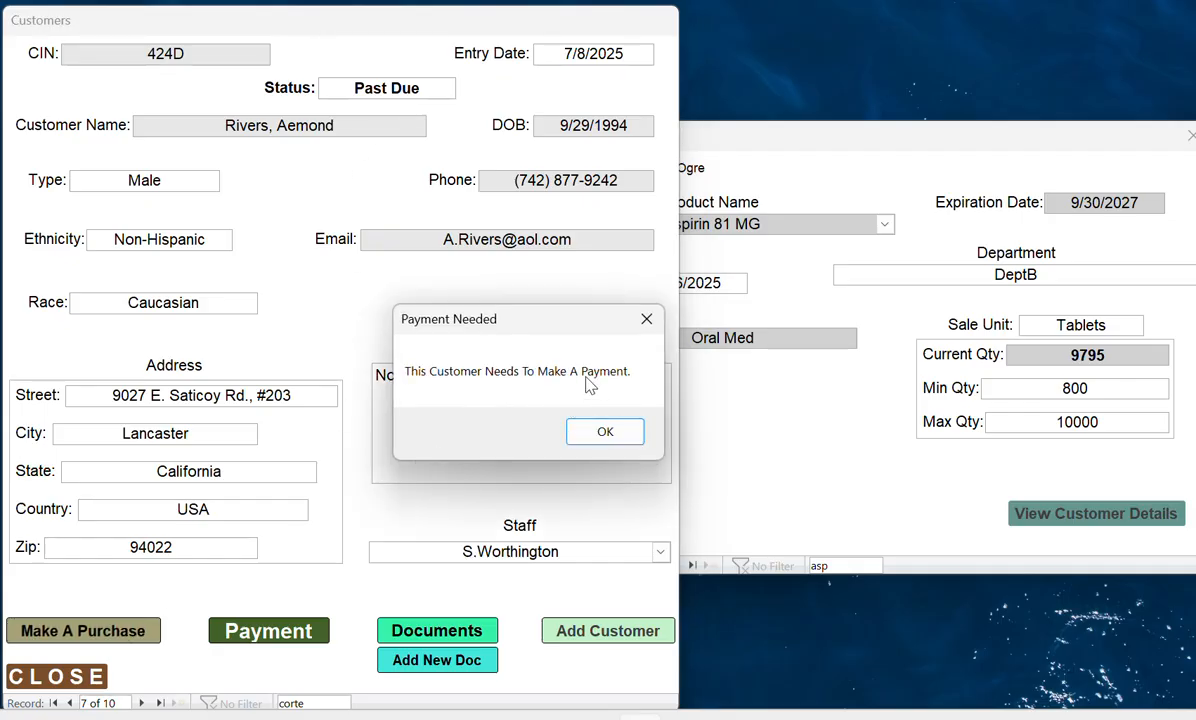
pyautogui.click(600, 432)
pyautogui.moveTo(211, 16); pyautogui.dragTo(584, 148)
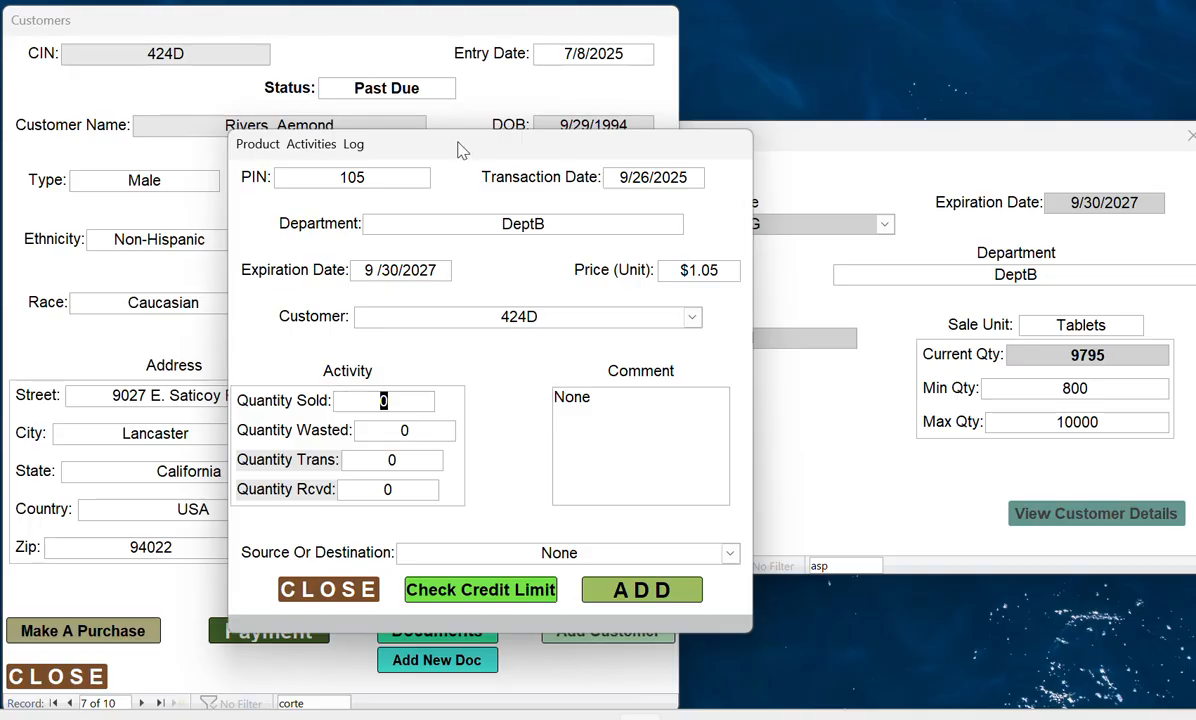
pyautogui.moveTo(462, 150); pyautogui.dragTo(466, 136)
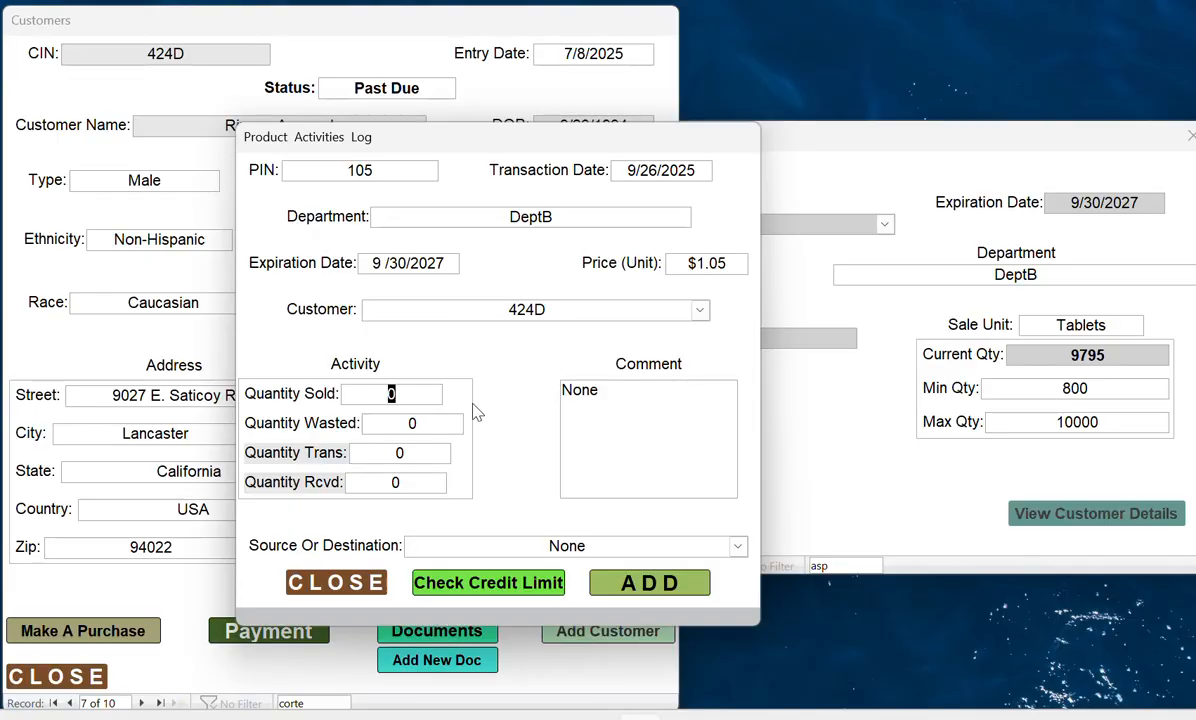
# Set the quantity sold to 1 for the past-due customer's purchase and check their credit limit.
pyautogui.write('1')
pyautogui.click(518, 585)
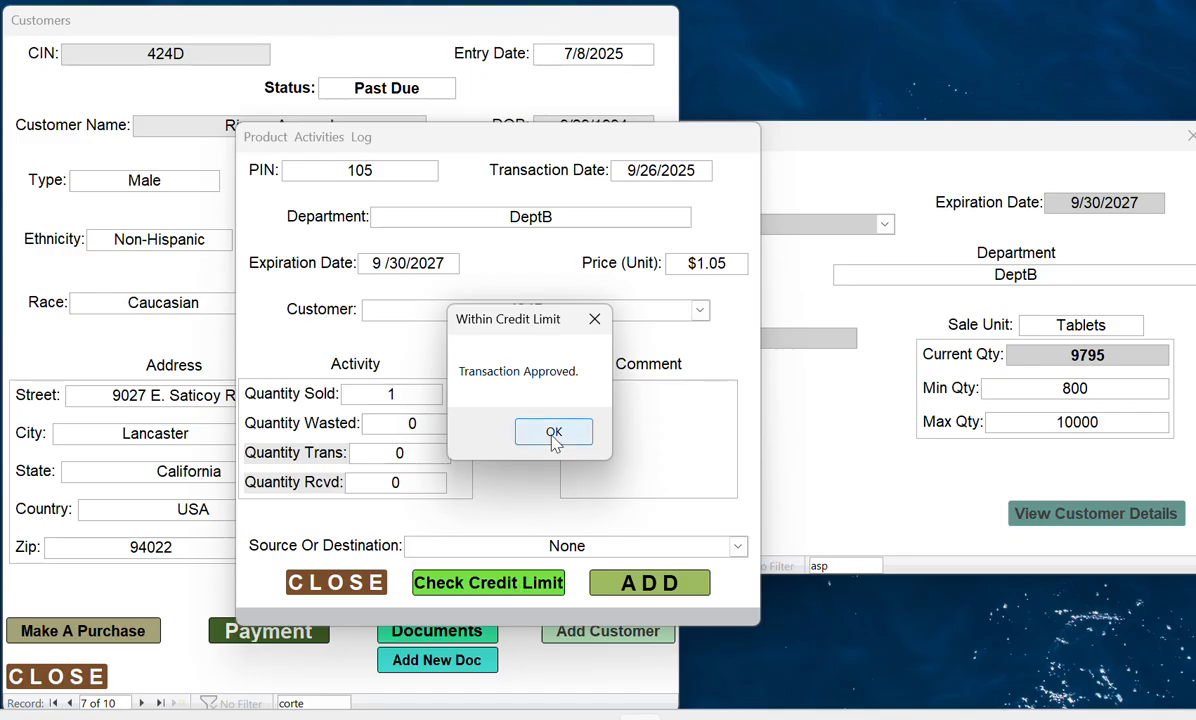
pyautogui.click(552, 436)
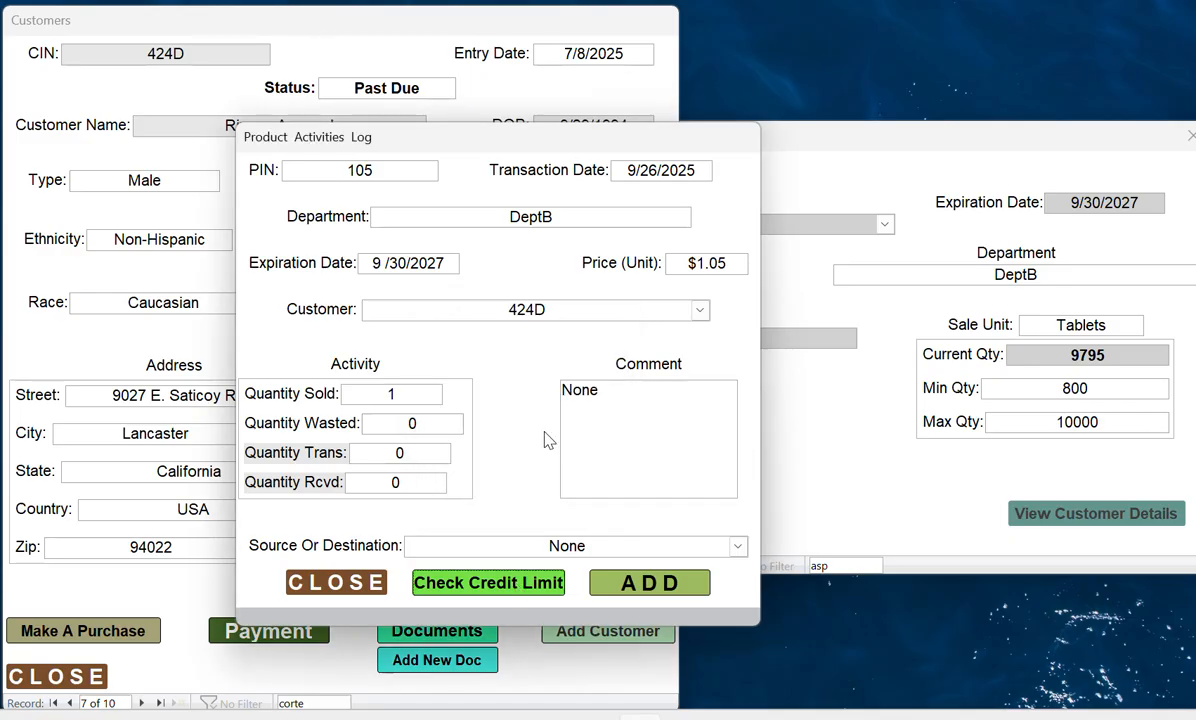
# Add the past-due customer's purchase, acknowledge the transaction and payment notices, and move the Customer Payment form toward the centre.
pyautogui.click(645, 592)
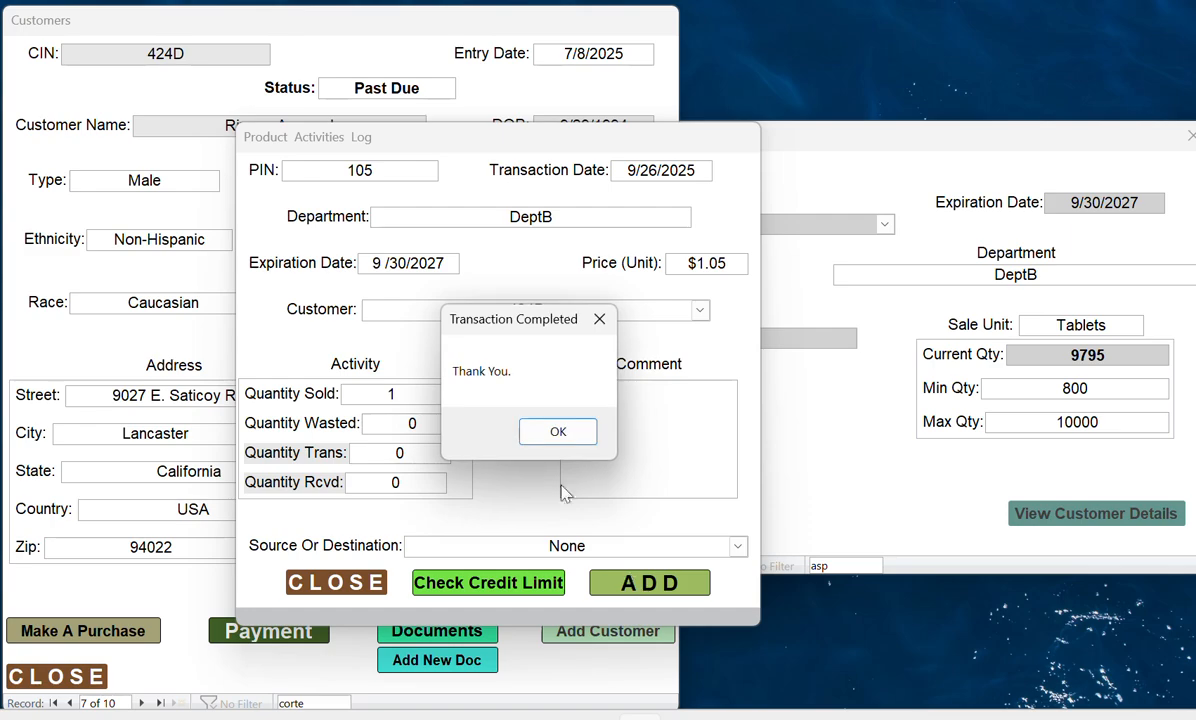
pyautogui.click(555, 438)
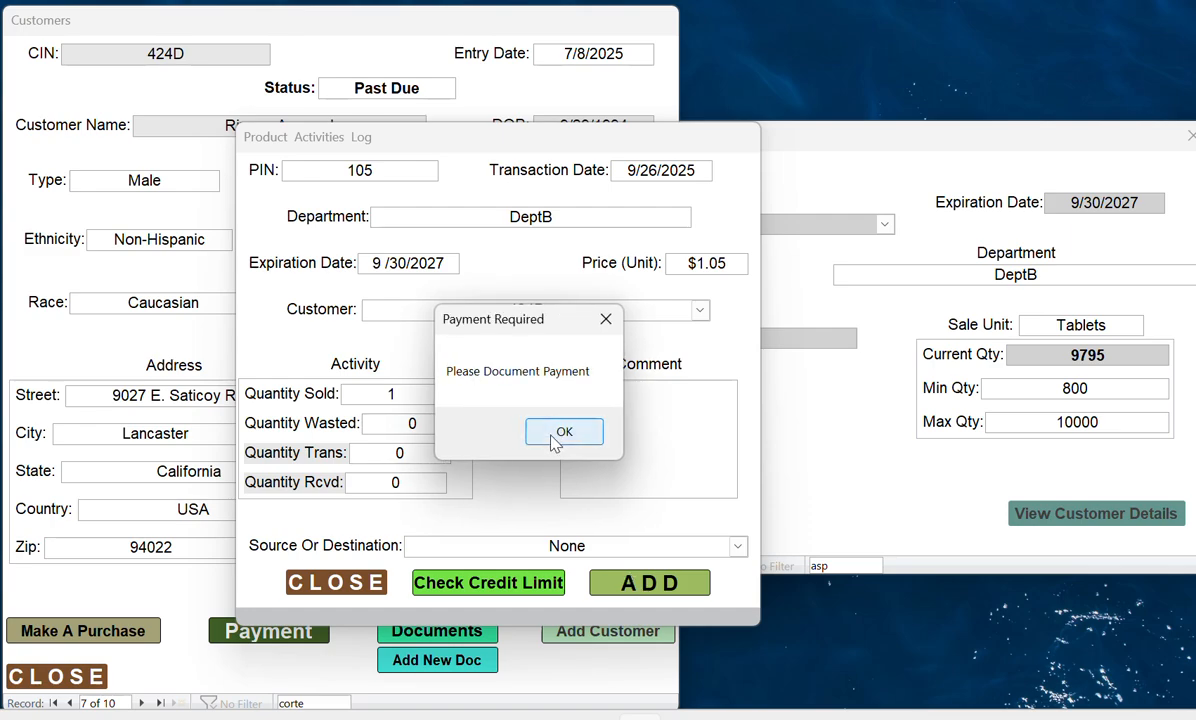
pyautogui.click(556, 436)
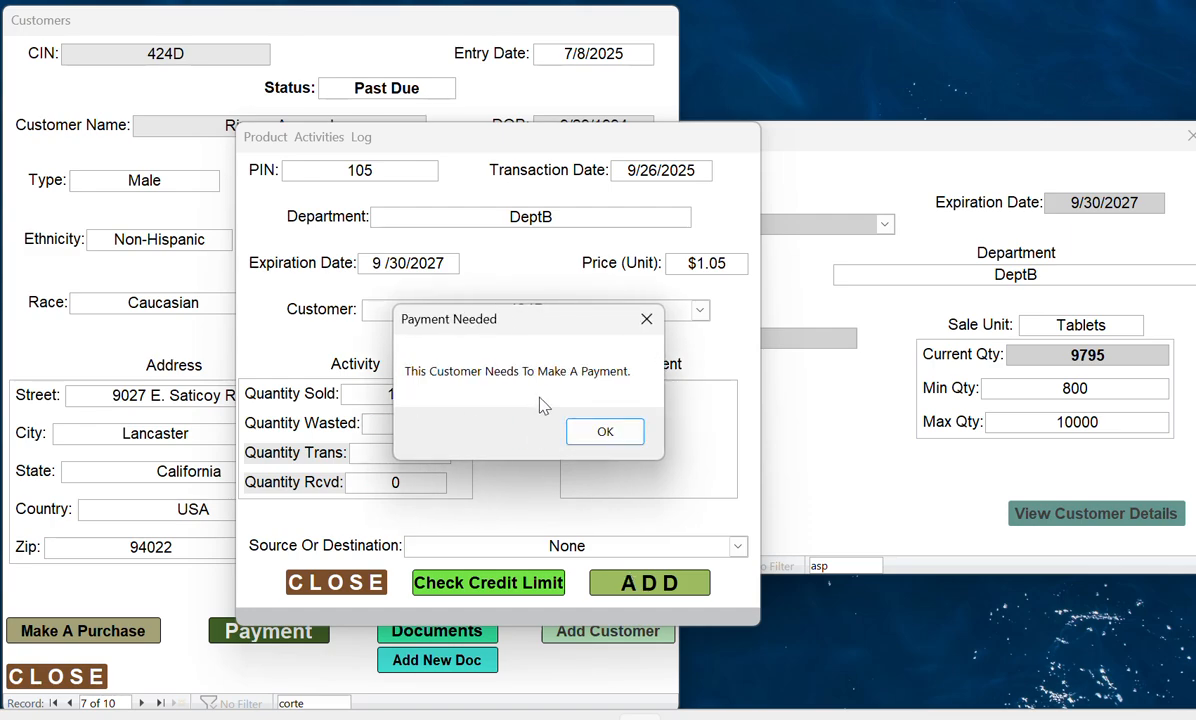
pyautogui.click(592, 436)
pyautogui.moveTo(155, 29); pyautogui.dragTo(555, 289)
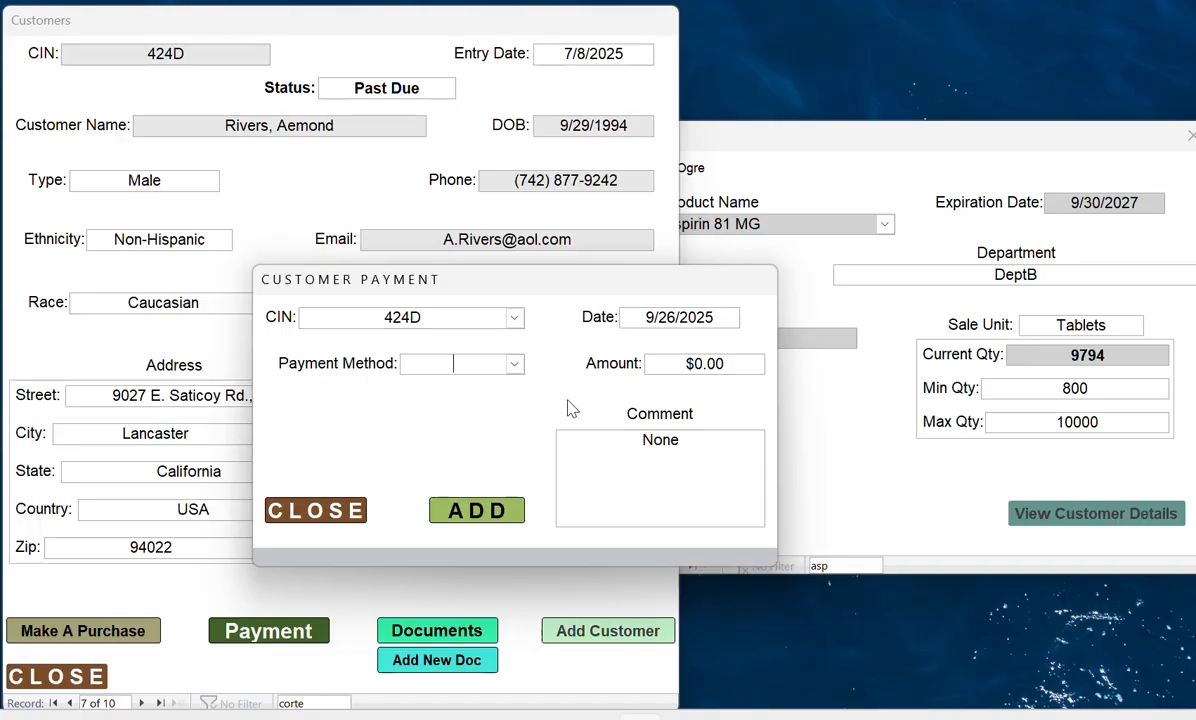
# Record a $20.00 cash payment for the past-due customer and acknowledge the payment message.
pyautogui.click(514, 365)
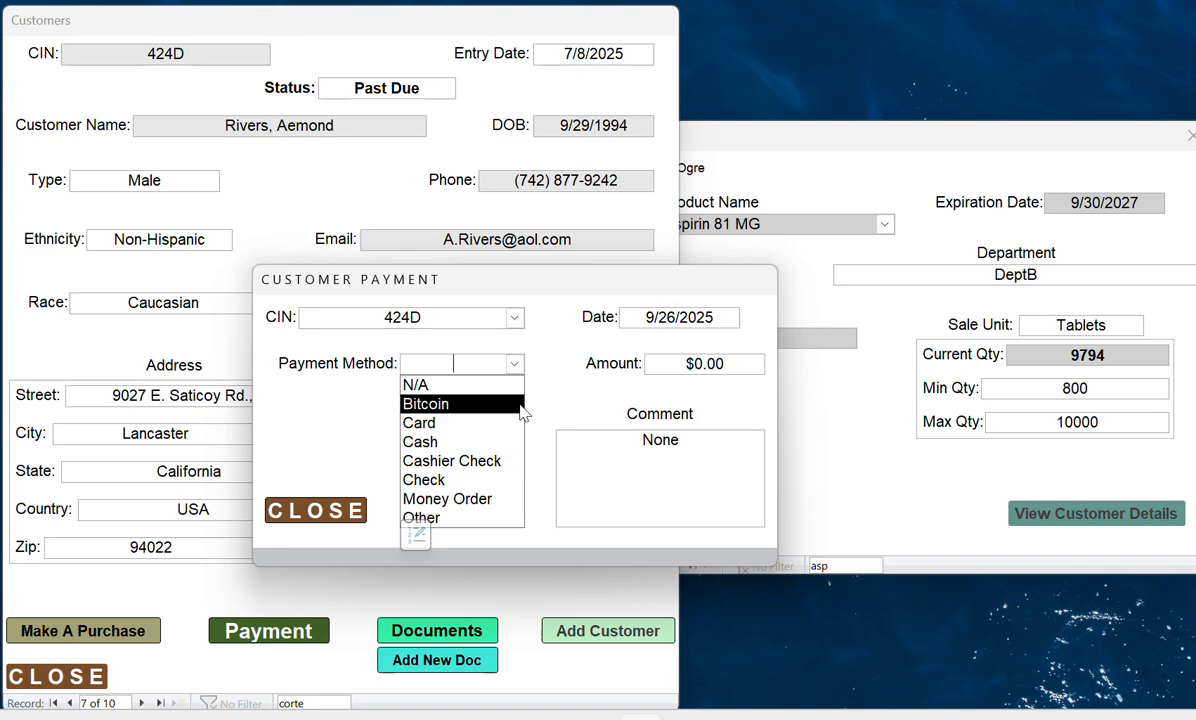
pyautogui.click(437, 452)
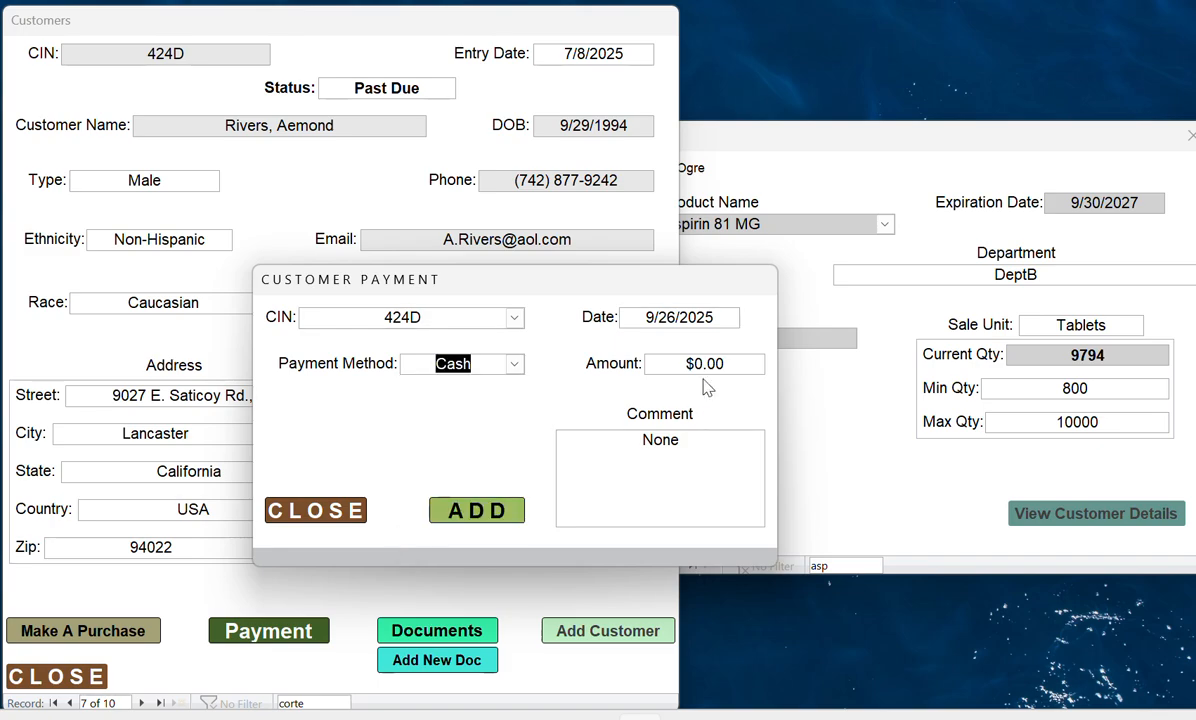
pyautogui.click(697, 364)
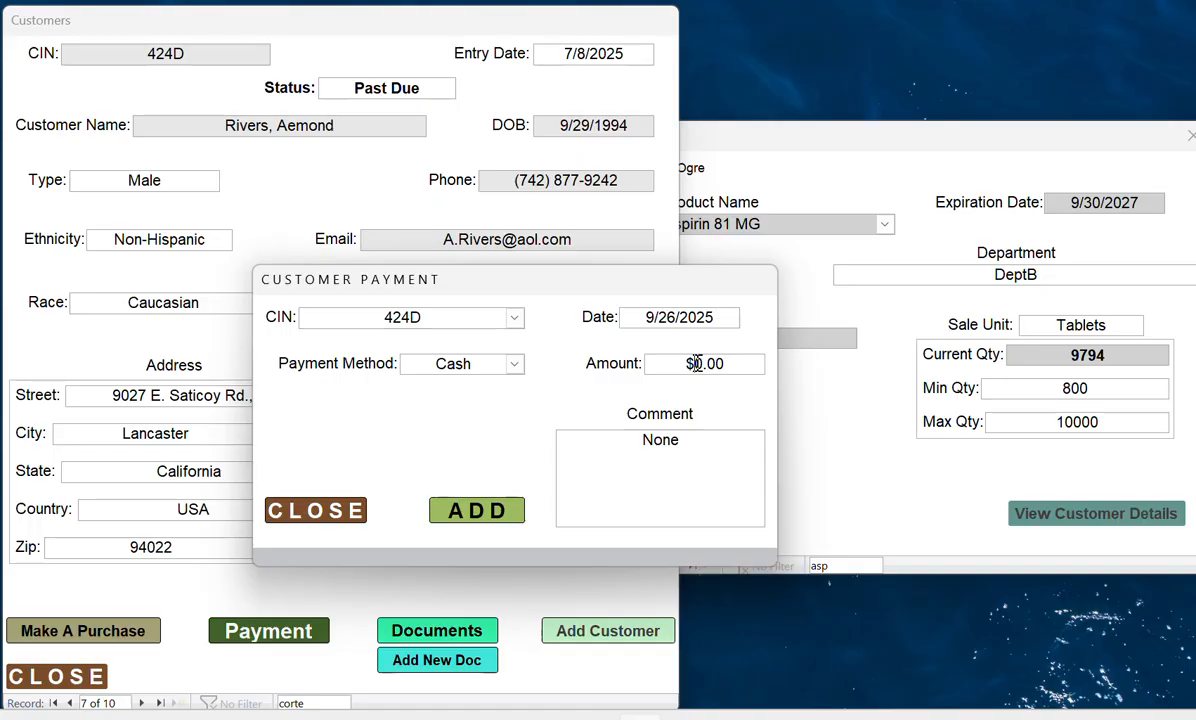
pyautogui.write('2')
pyautogui.click(467, 512)
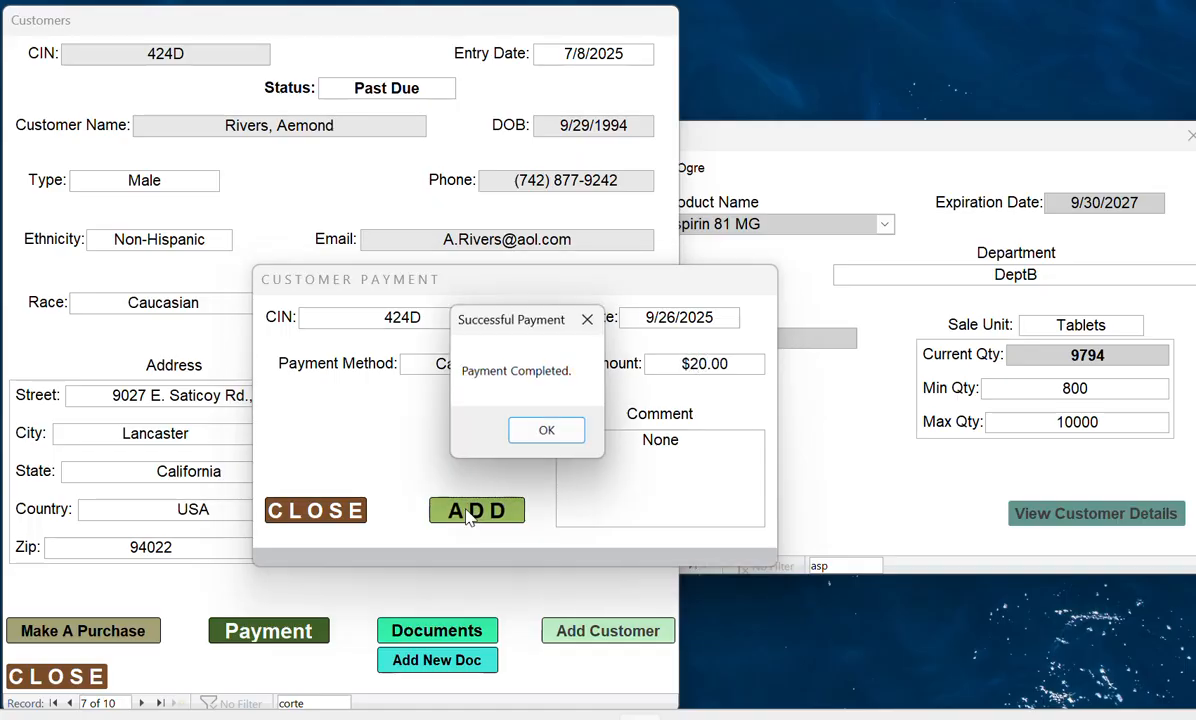
pyautogui.click(547, 436)
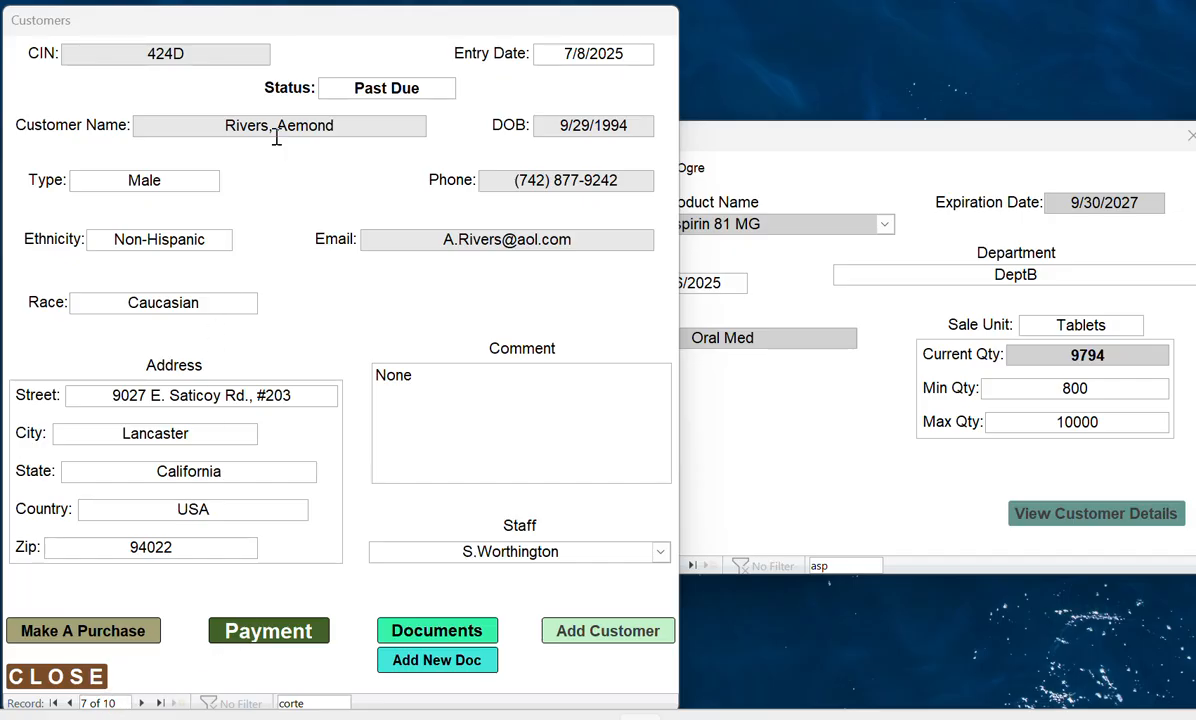
# Reload the seventh customer's record to check the payment status, and advance to the eighth customer.
pyautogui.click(141, 703)
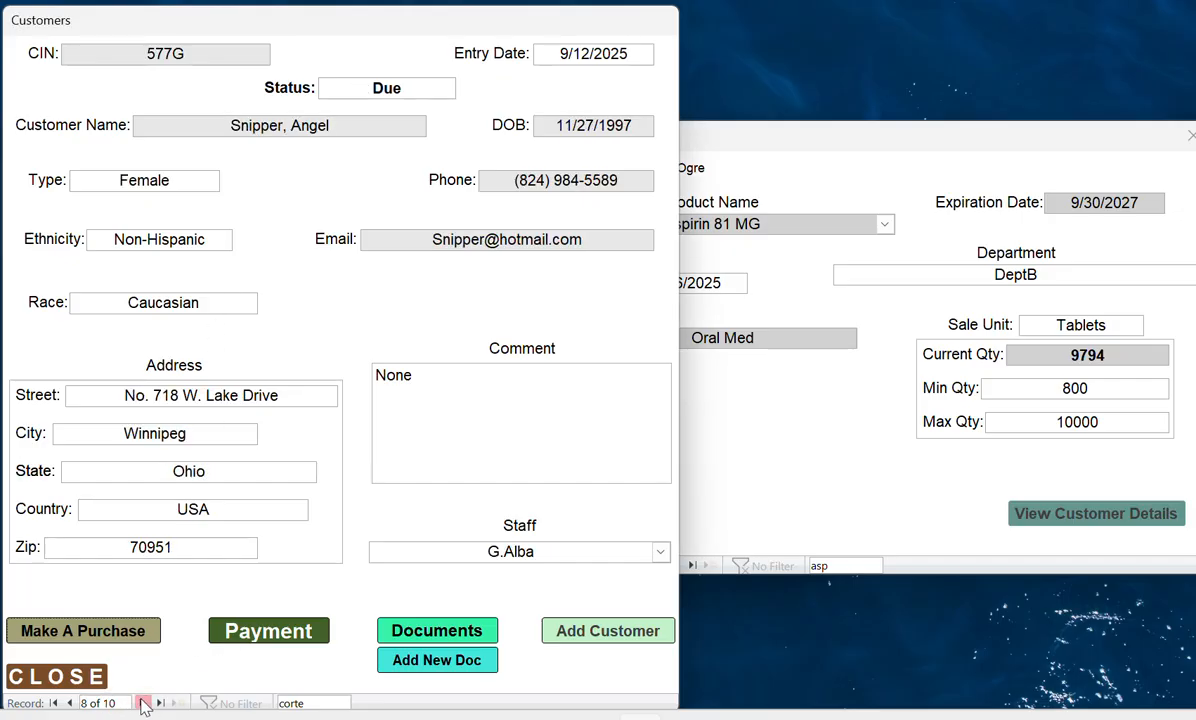
pyautogui.click(69, 703)
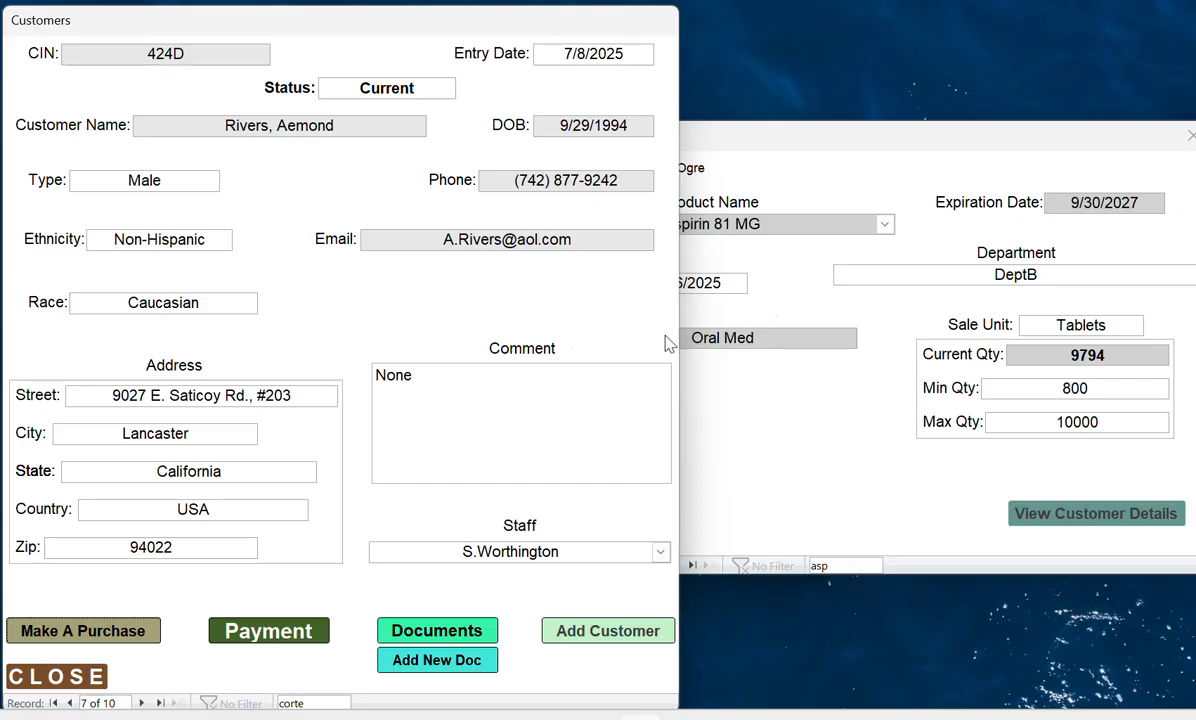
pyautogui.click(144, 703)
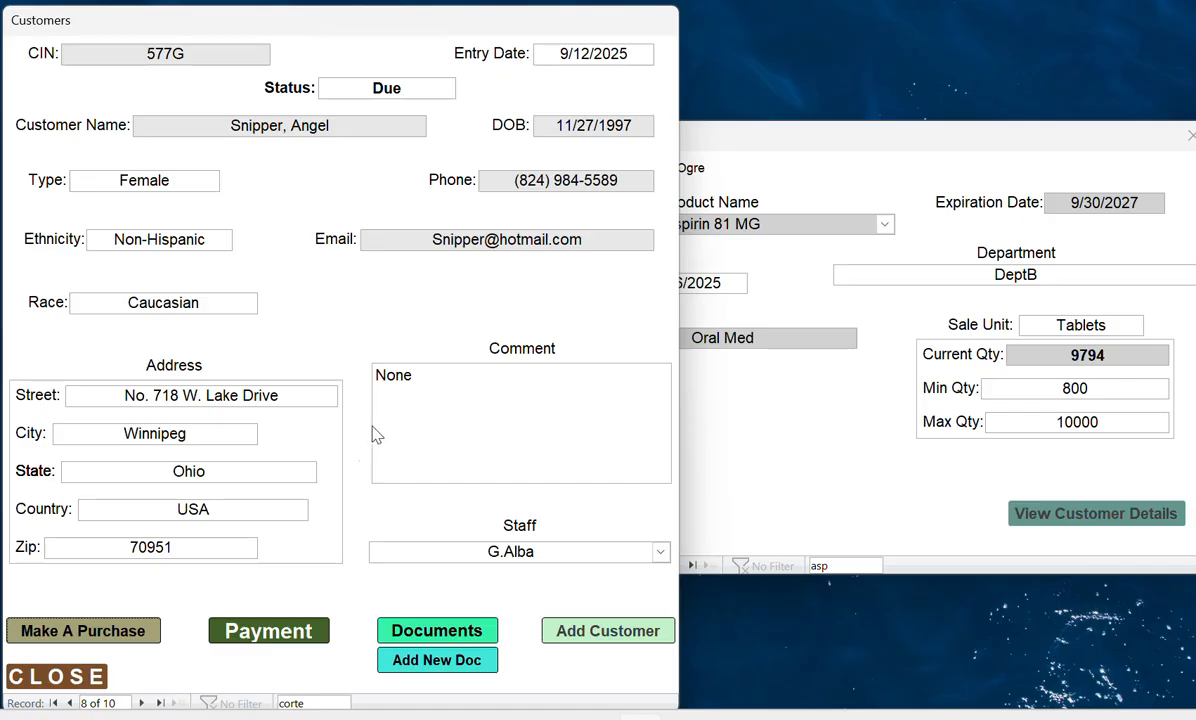
# Open the Customer Payment form for the eighth customer, move it toward the centre, and review the available payment methods.
pyautogui.click(250, 640)
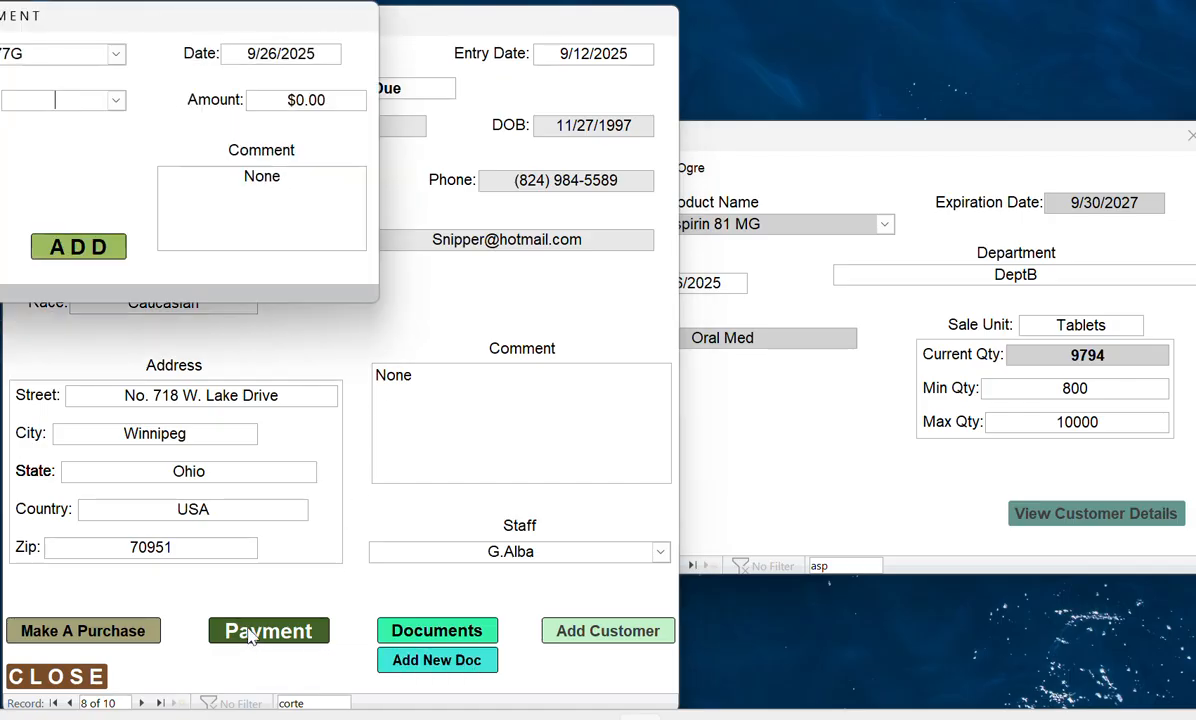
pyautogui.moveTo(172, 12); pyautogui.dragTo(412, 169)
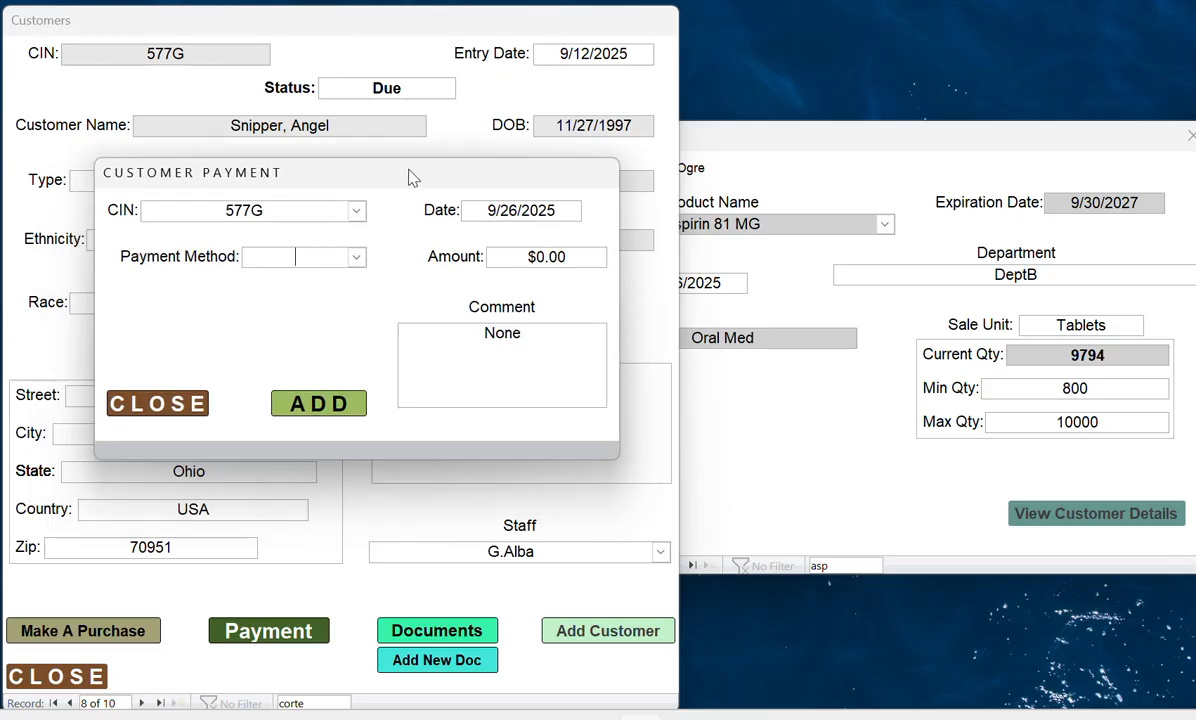
pyautogui.click(355, 257)
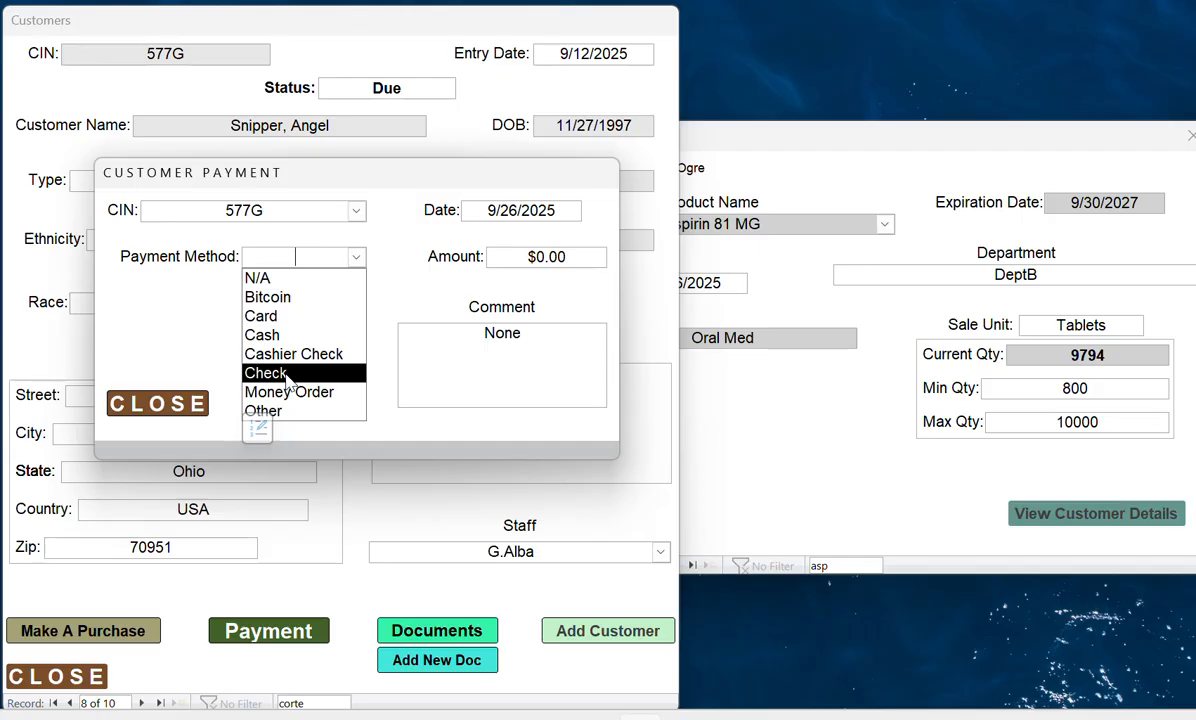
pyautogui.click(410, 304)
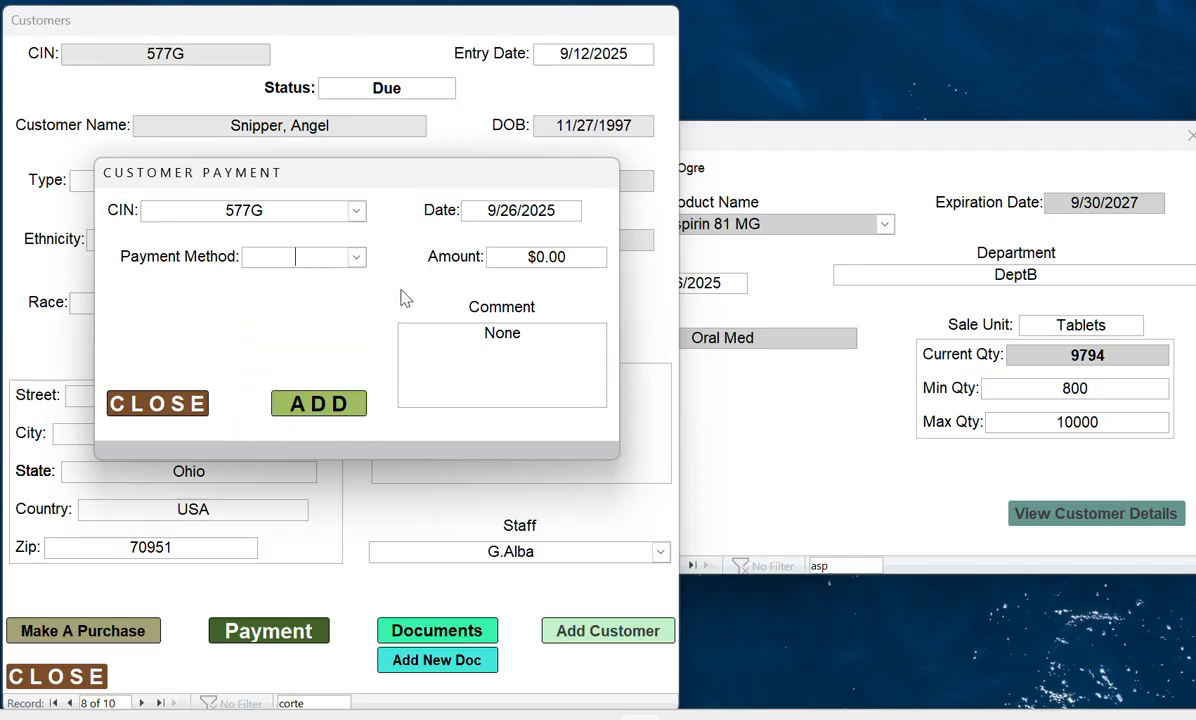
# Add Wire Transfer as a new item at the end of the payment method list.
pyautogui.click(357, 258)
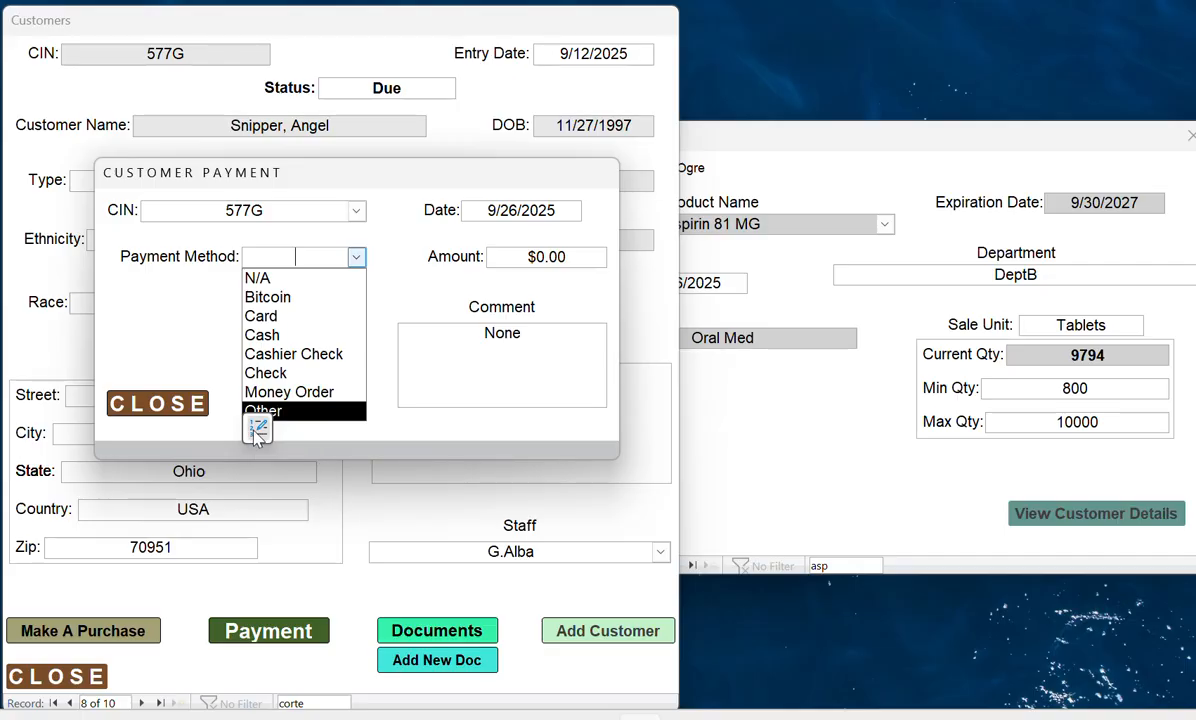
pyautogui.click(257, 432)
pyautogui.moveTo(53, 8); pyautogui.dragTo(373, 217)
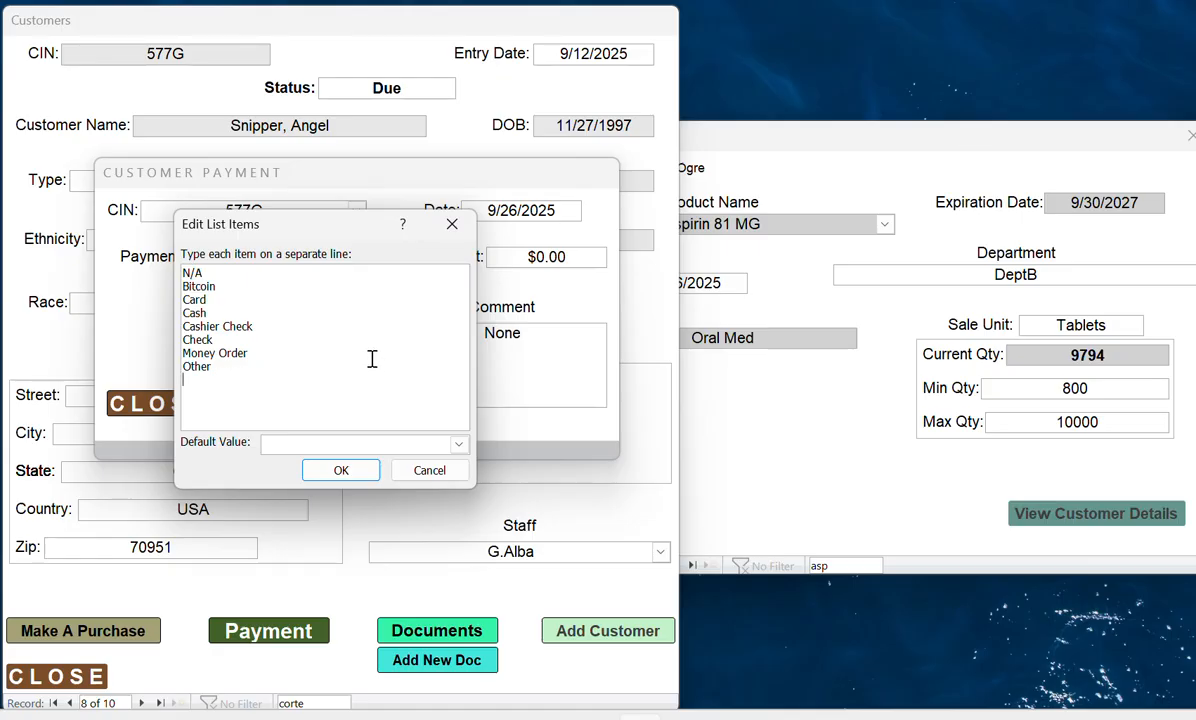
pyautogui.write('Wire Transfer')
pyautogui.click(340, 470)
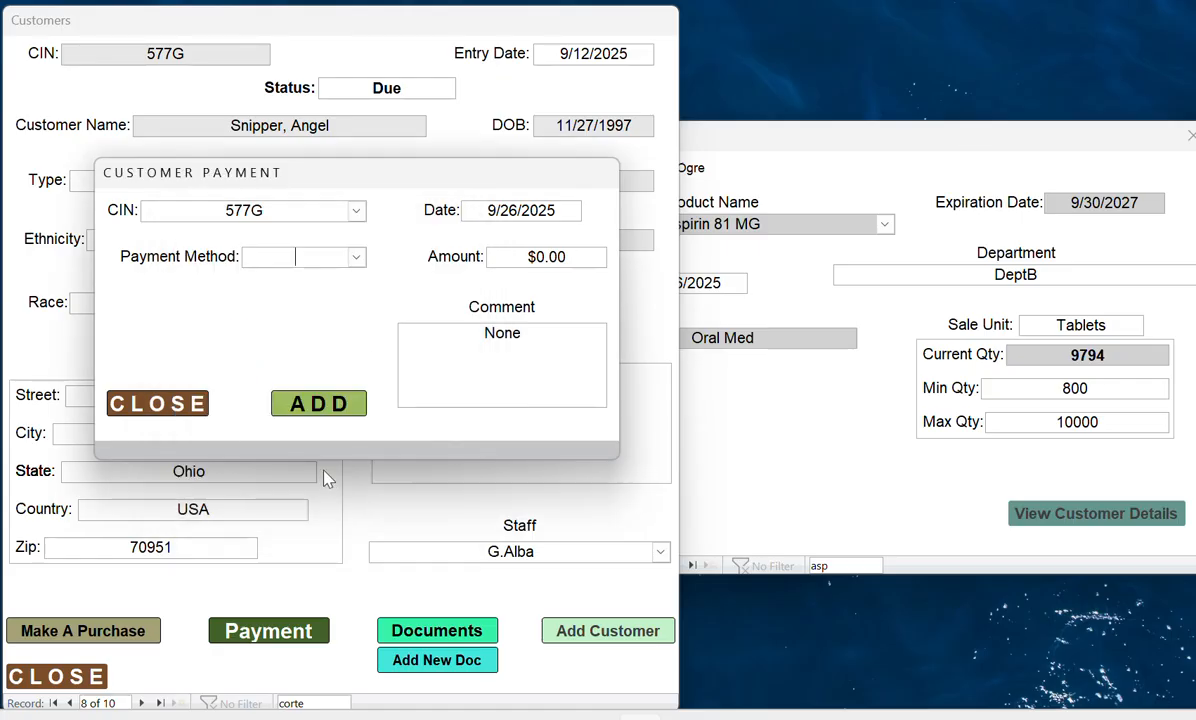
# Check the payment method list for Wire Transfer and delete that item from the list items.
pyautogui.click(355, 259)
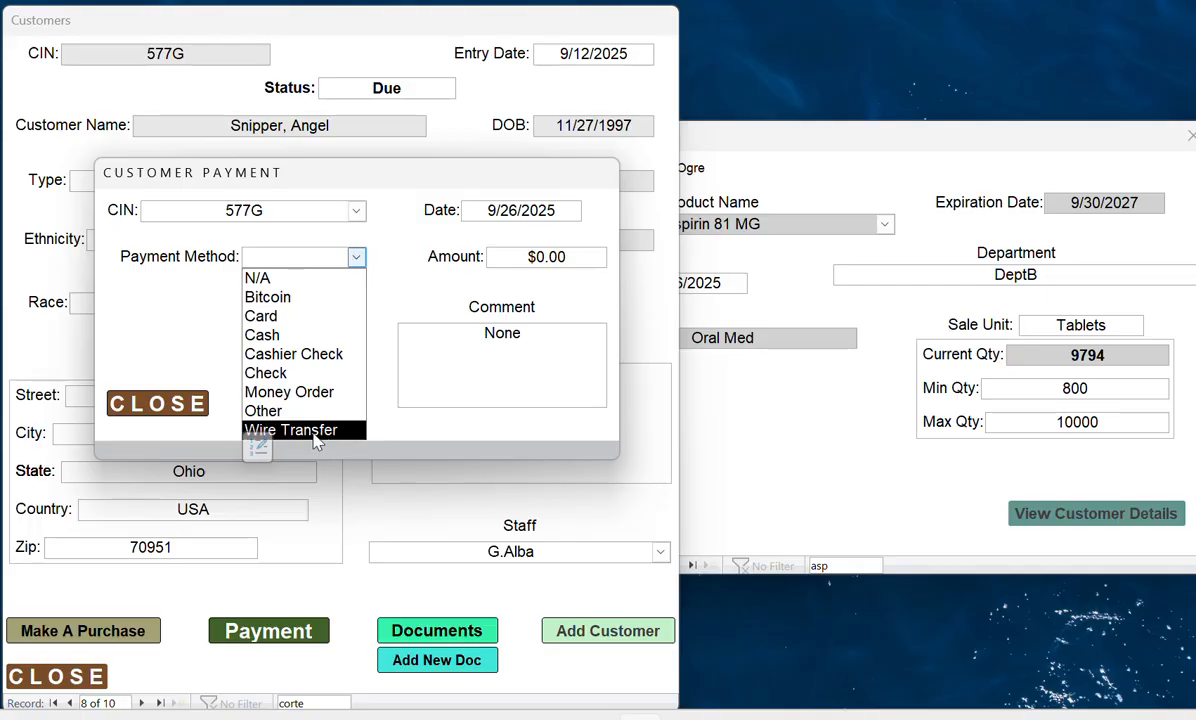
pyautogui.click(257, 447)
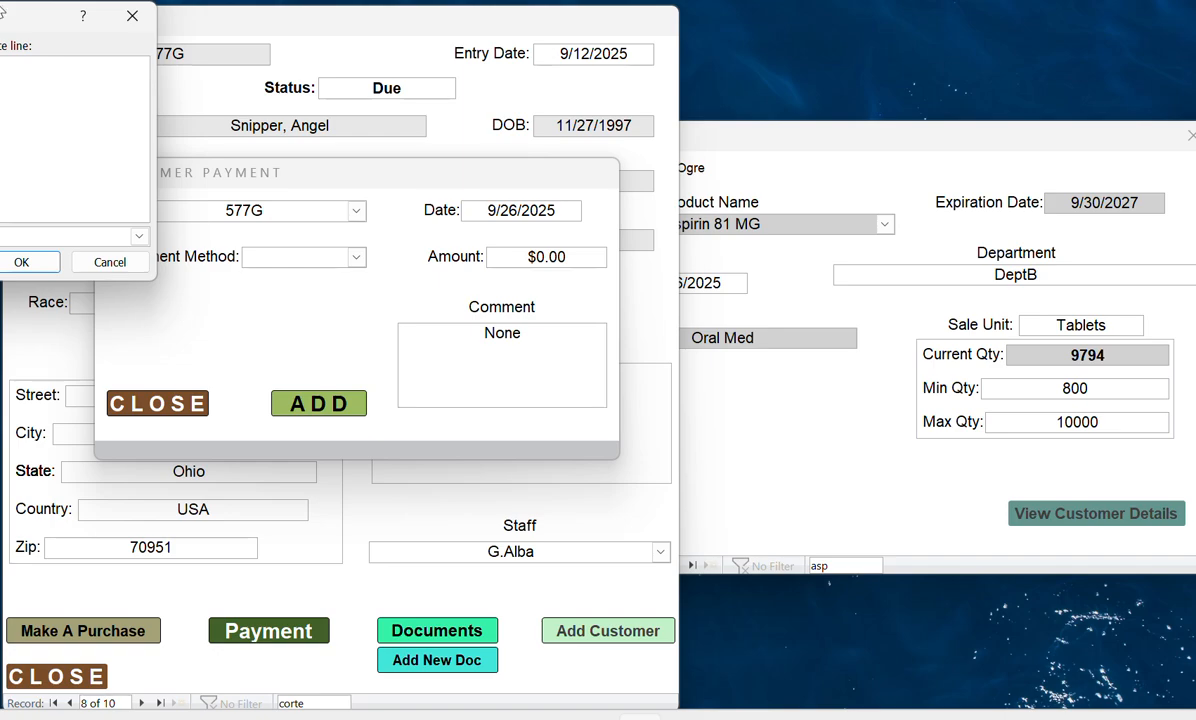
pyautogui.moveTo(45, 12); pyautogui.dragTo(342, 200)
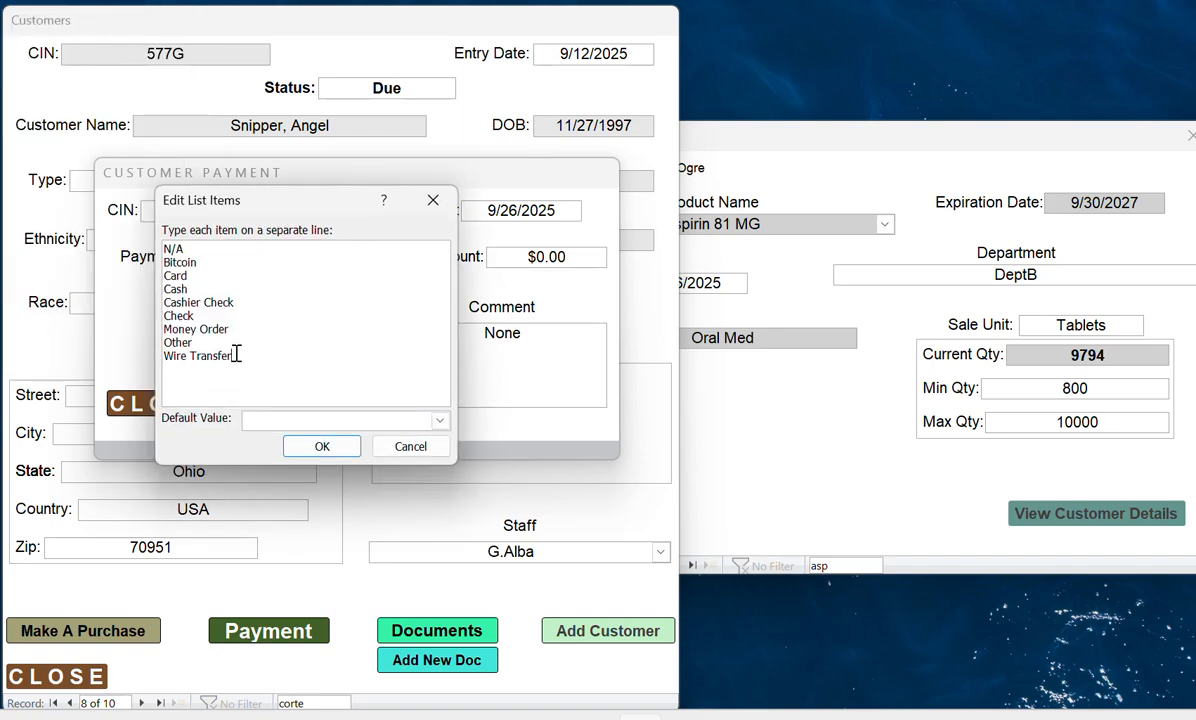
pyautogui.moveTo(236, 355); pyautogui.dragTo(162, 356)
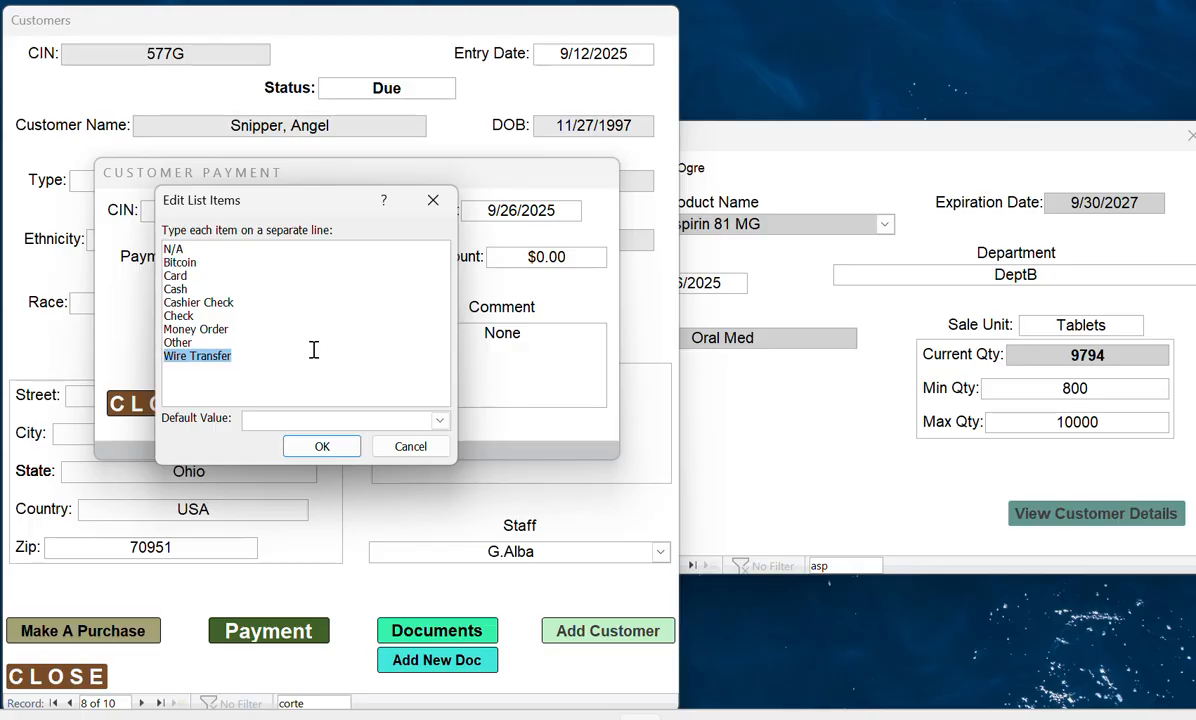
pyautogui.press('Delete')
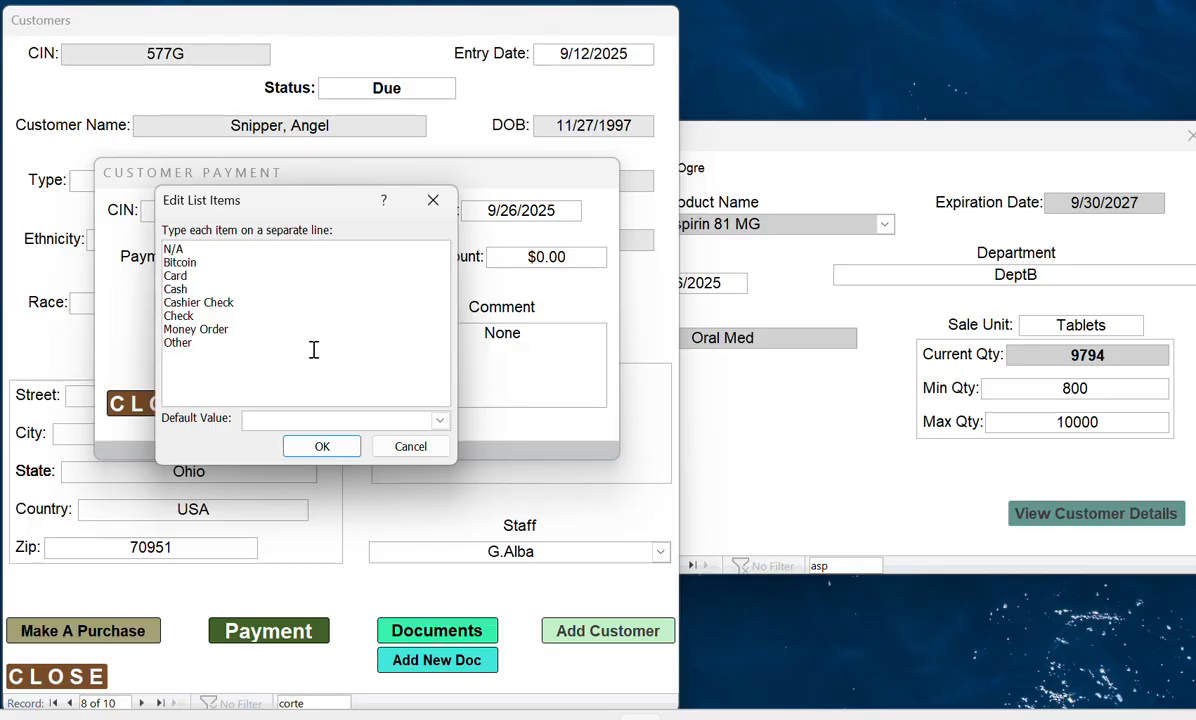
pyautogui.click(322, 446)
# Review the edited payment method list and close the Customer Payment form without adding a payment.
pyautogui.click(356, 258)
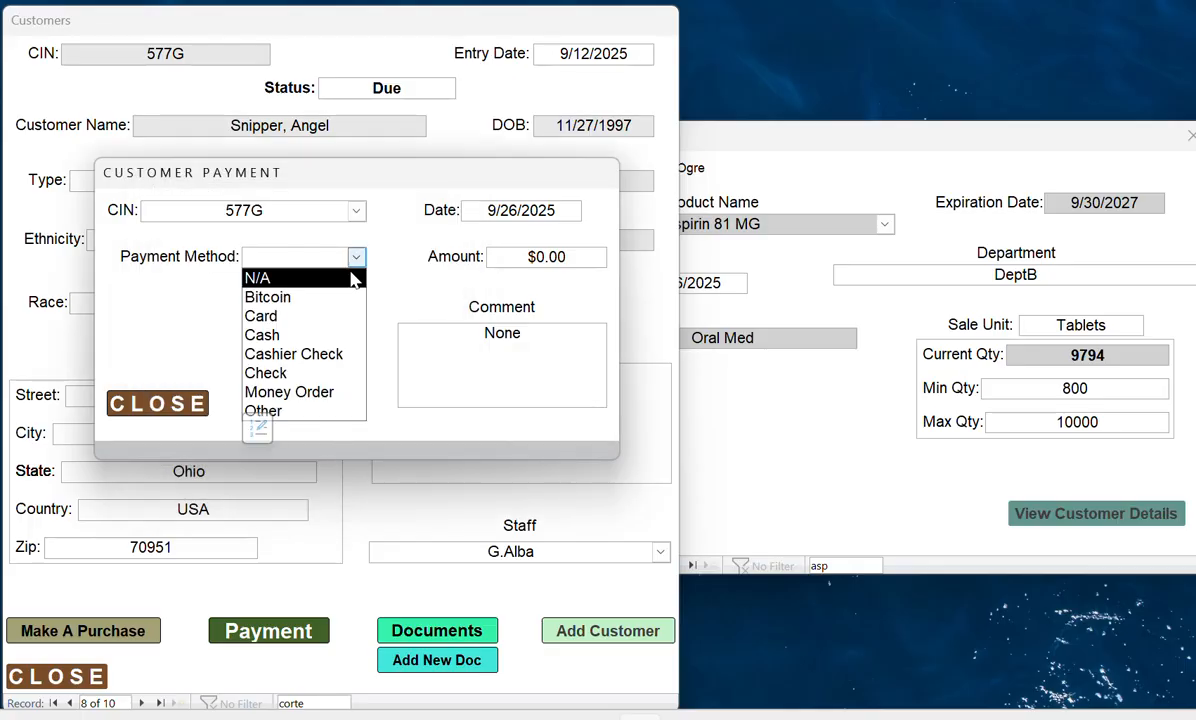
pyautogui.click(406, 280)
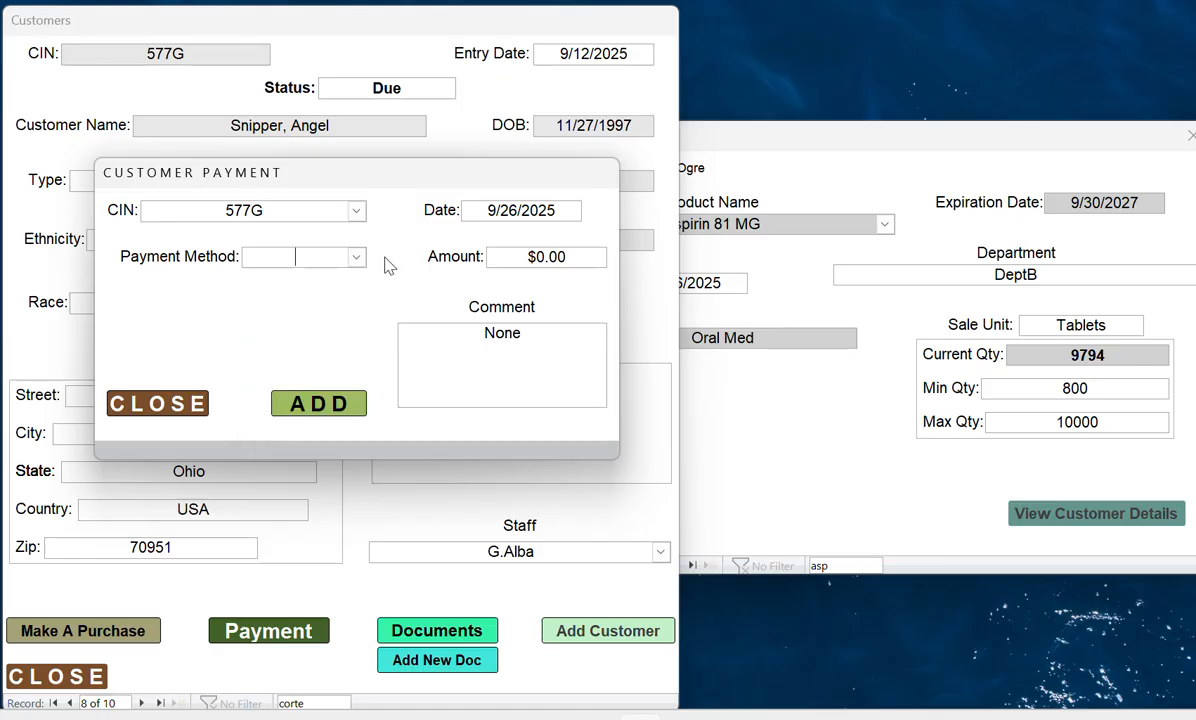
pyautogui.click(357, 259)
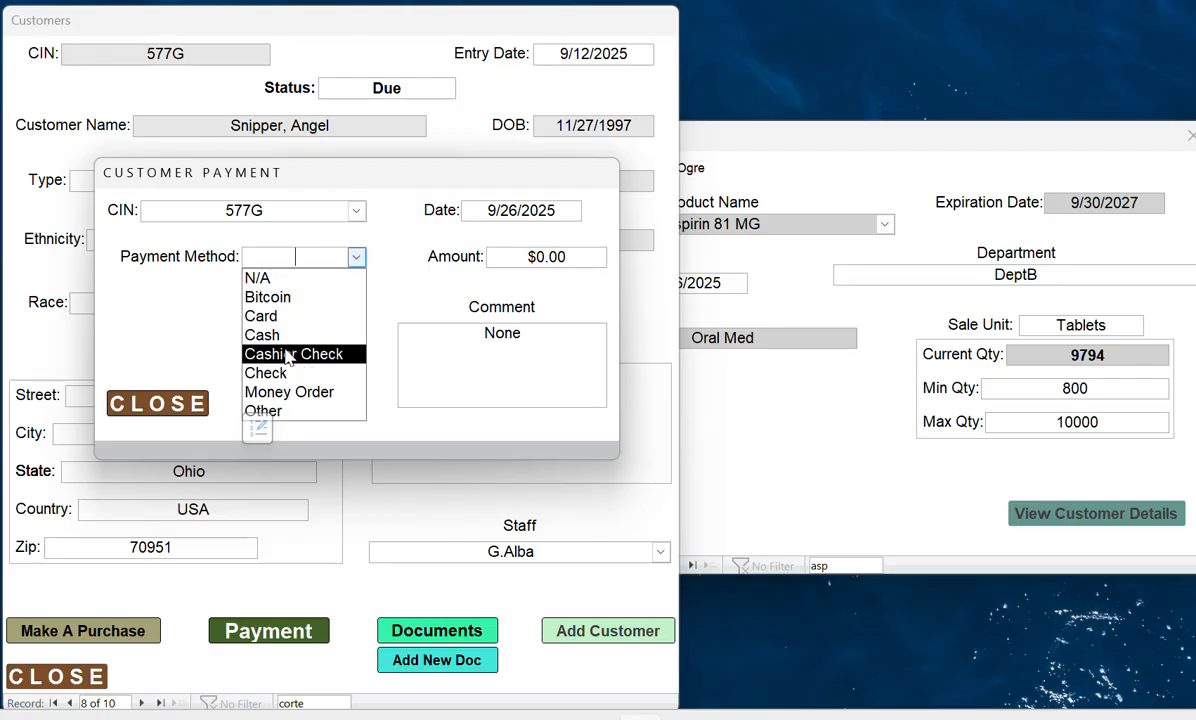
pyautogui.click(420, 295)
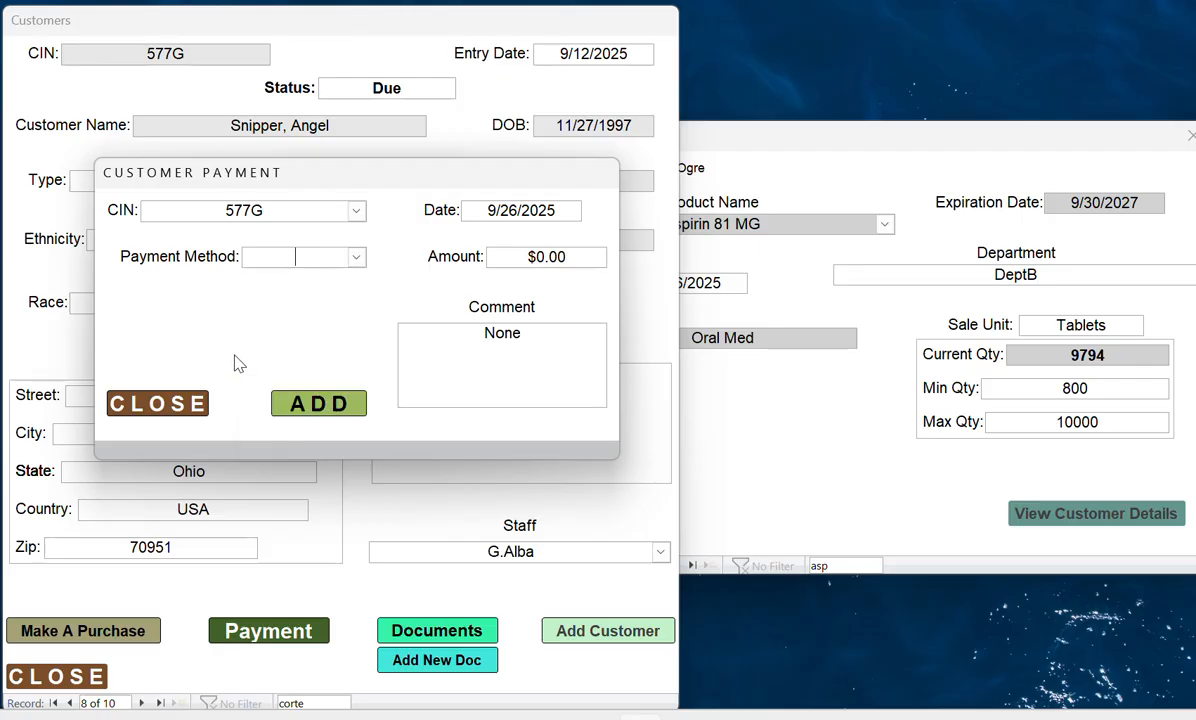
pyautogui.click(160, 405)
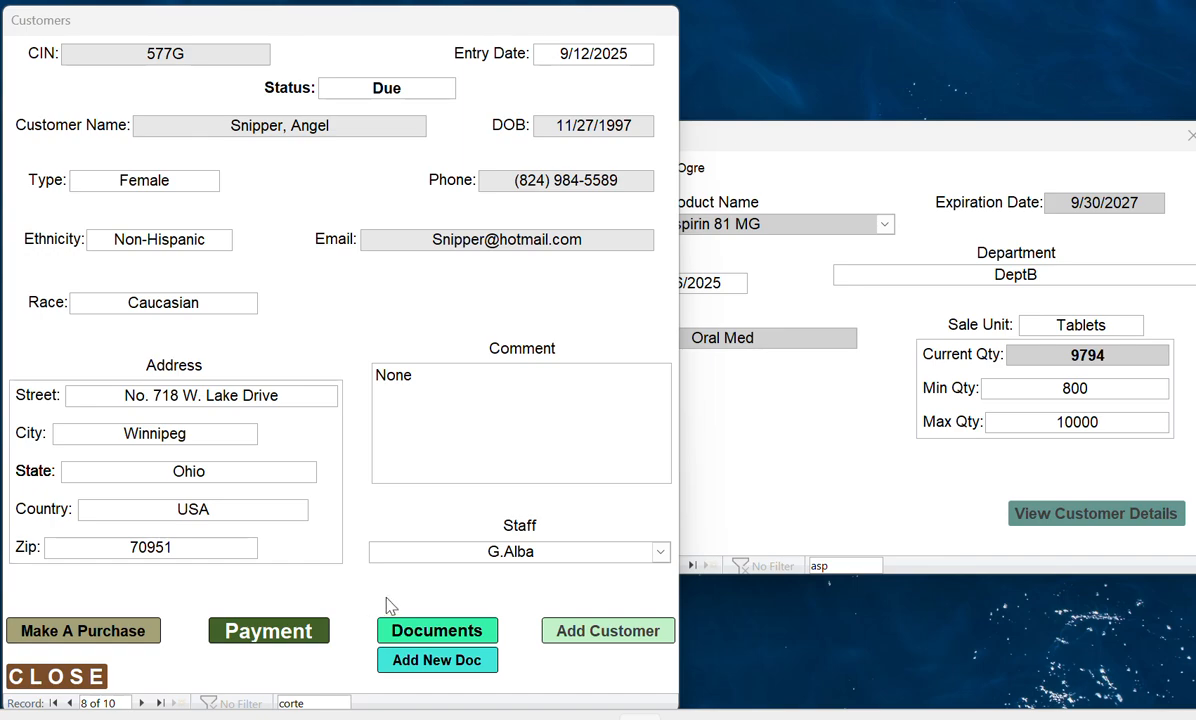
# View the eighth customer's documents, moving the Customer Documents window toward the centre, and close it.
pyautogui.click(448, 632)
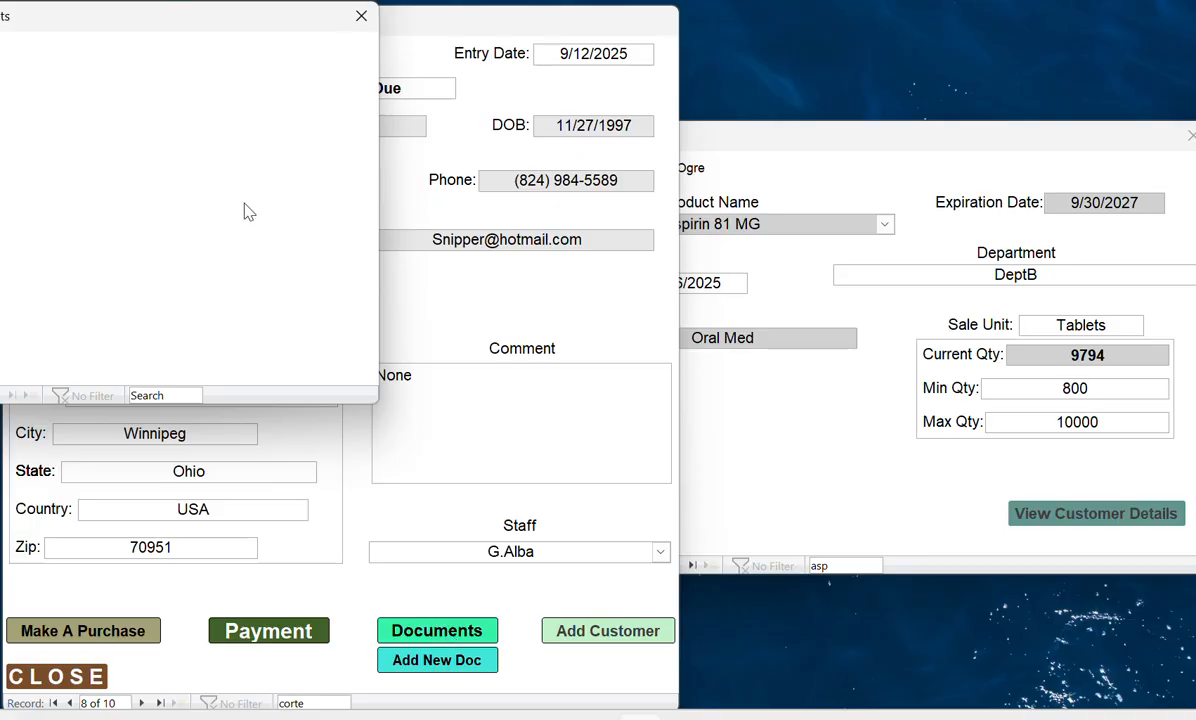
pyautogui.moveTo(158, 13); pyautogui.dragTo(448, 137)
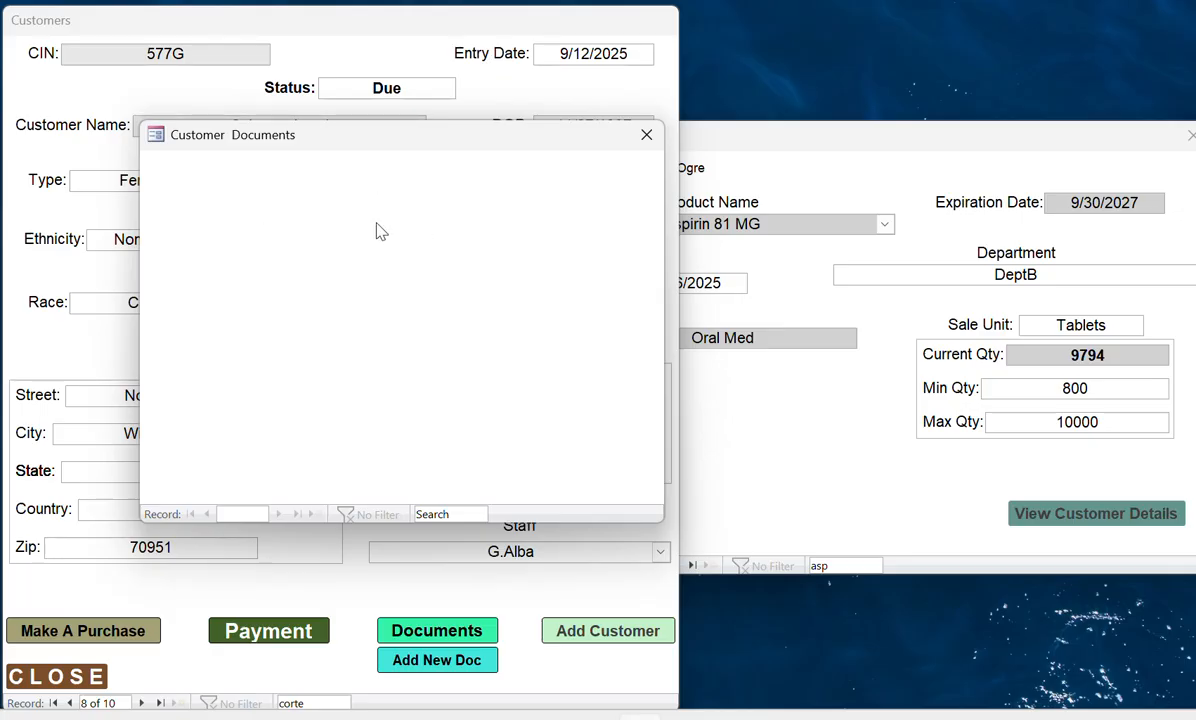
pyautogui.click(646, 134)
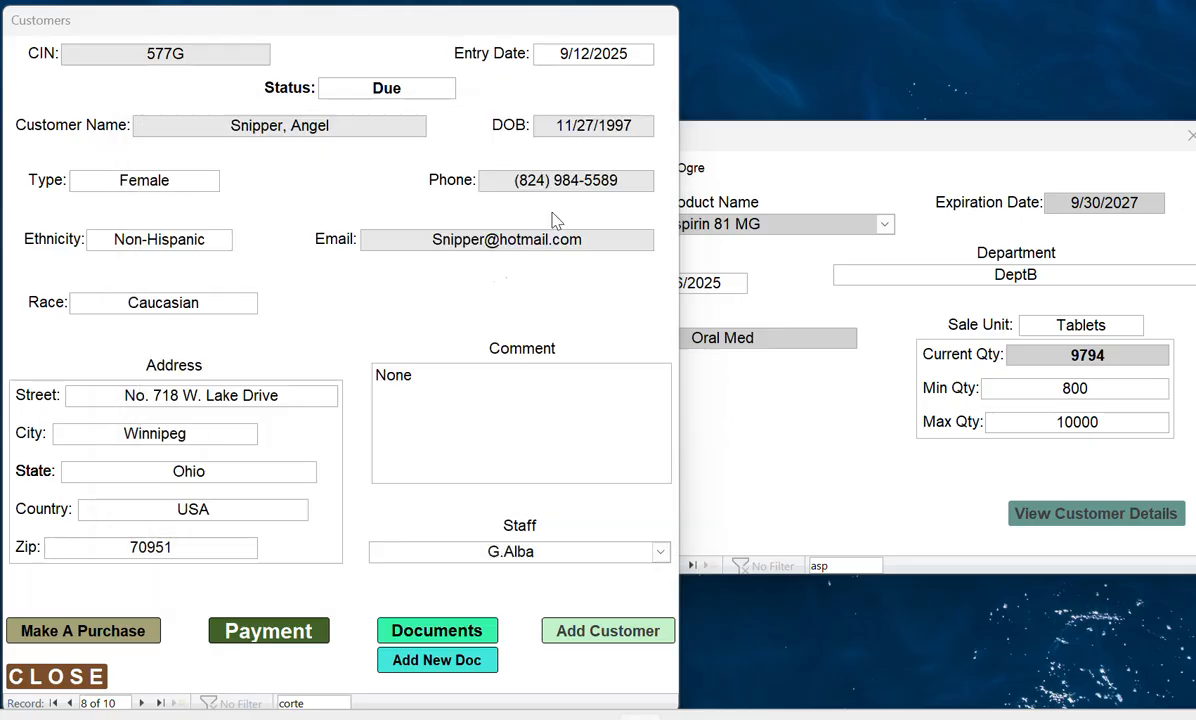
# Advance to the ninth customer, view that customer's documents, and close the Customer Documents window.
pyautogui.click(142, 703)
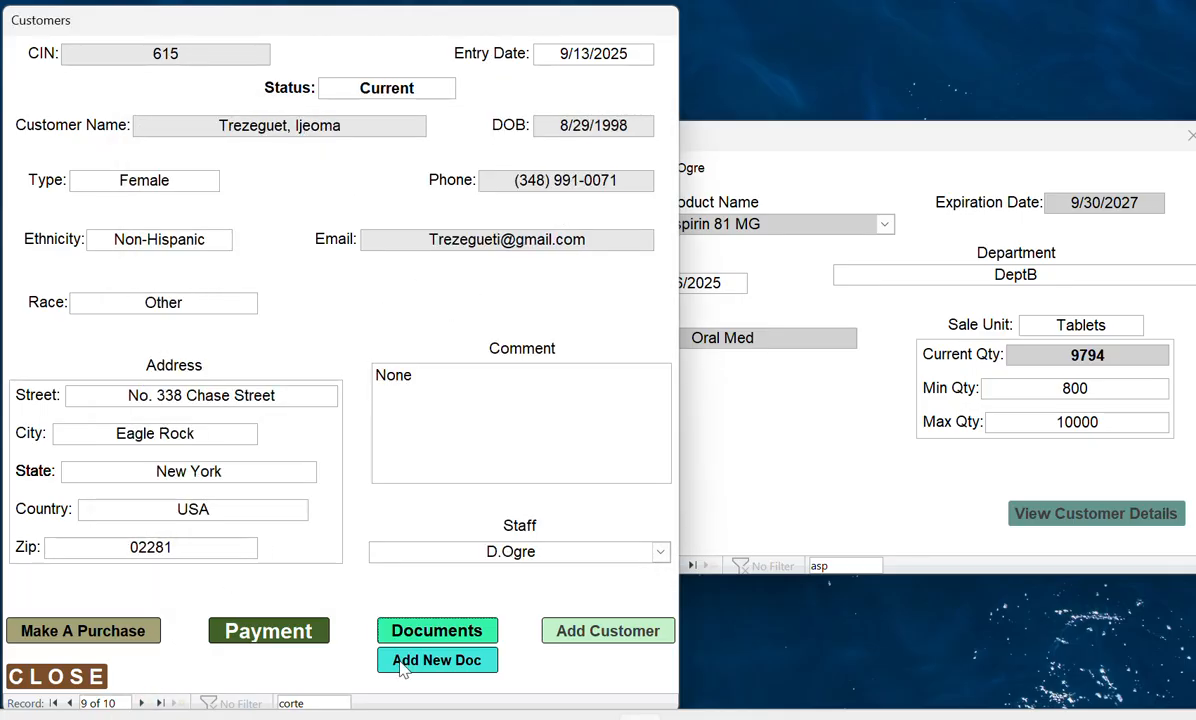
pyautogui.click(430, 630)
pyautogui.moveTo(142, 12); pyautogui.dragTo(366, 101)
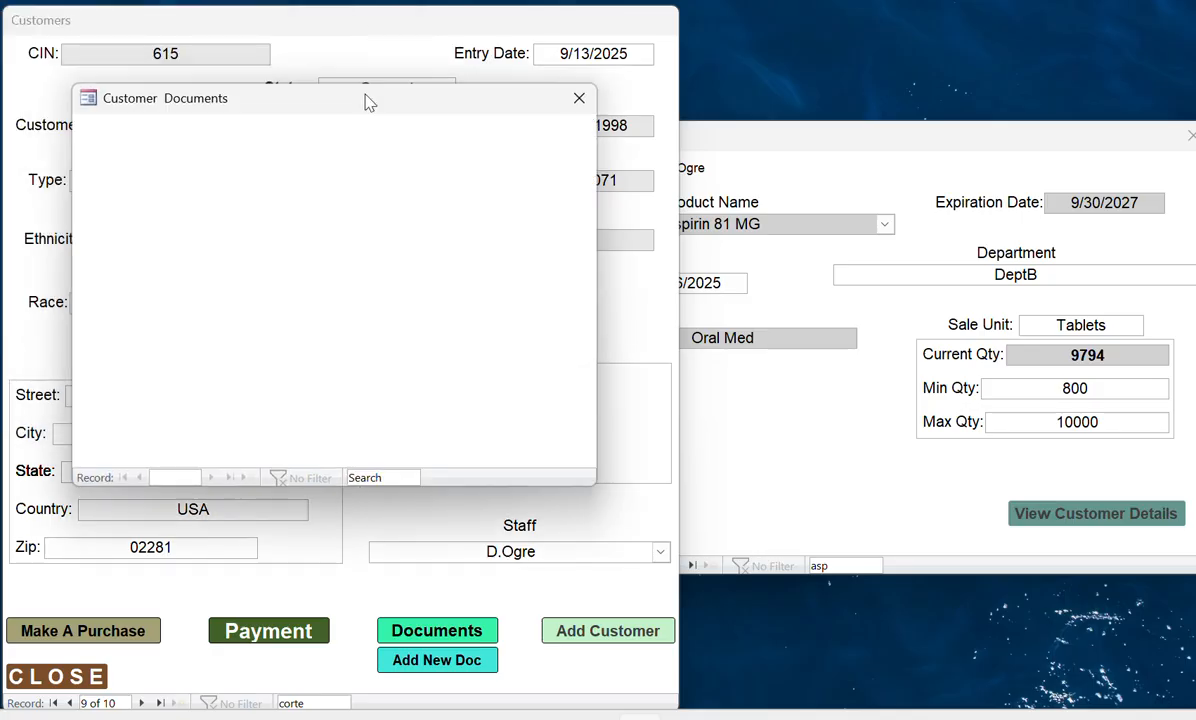
pyautogui.click(580, 103)
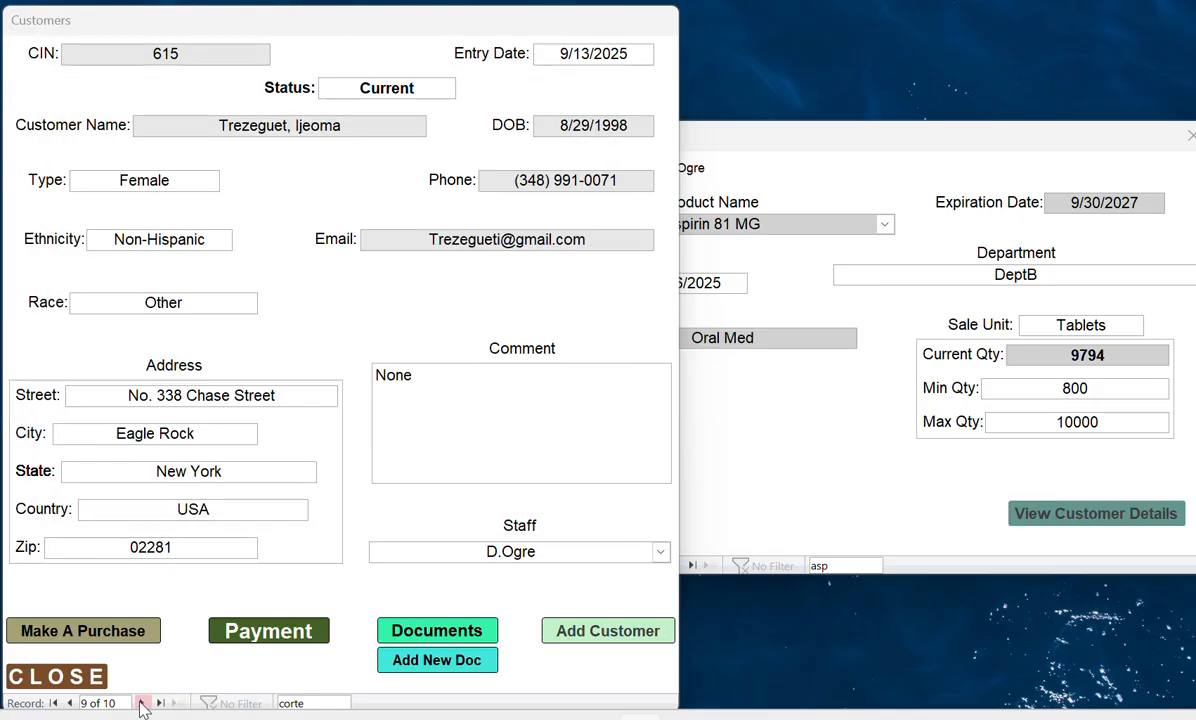
# Advance to the tenth customer, view that customer's documents in a centred Customer Documents window, and close it.
pyautogui.click(142, 703)
pyautogui.click(419, 641)
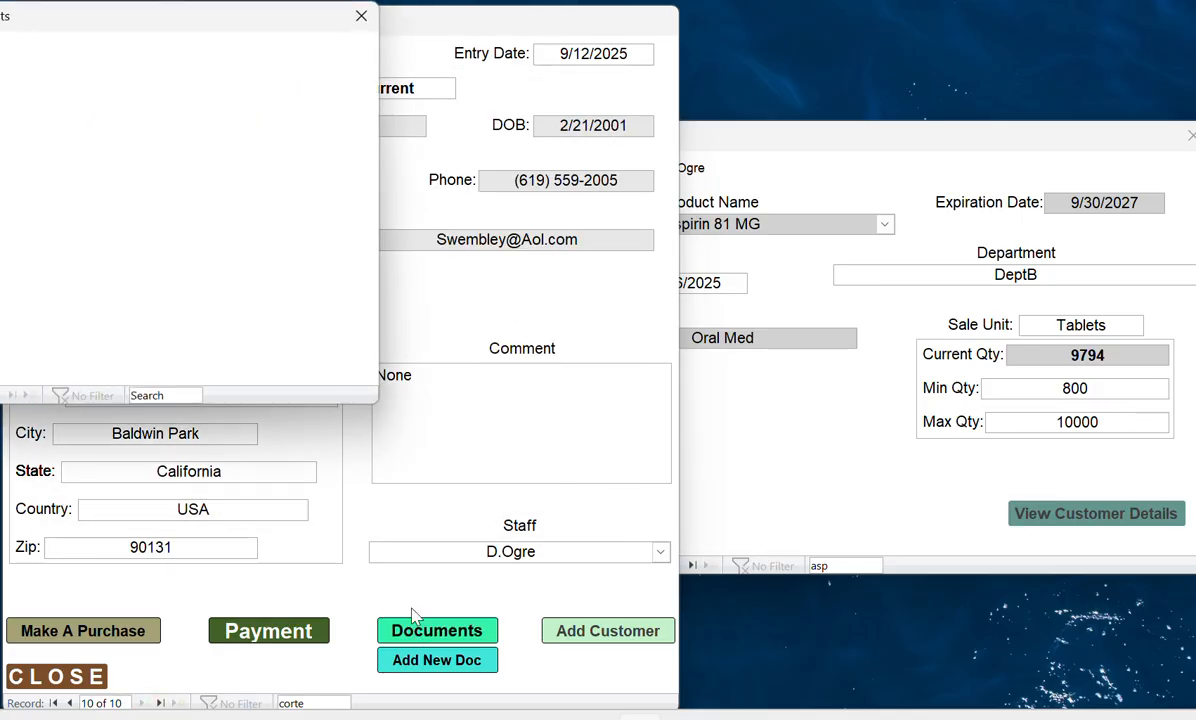
pyautogui.moveTo(203, 24); pyautogui.dragTo(487, 204)
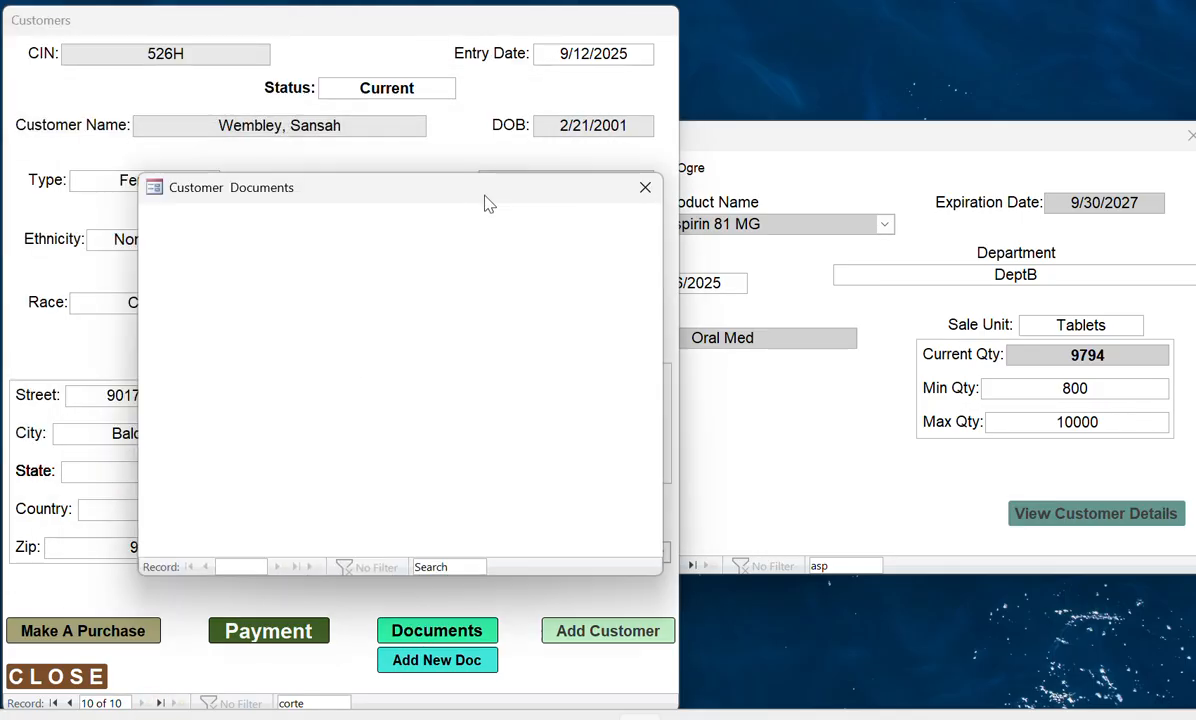
pyautogui.click(645, 187)
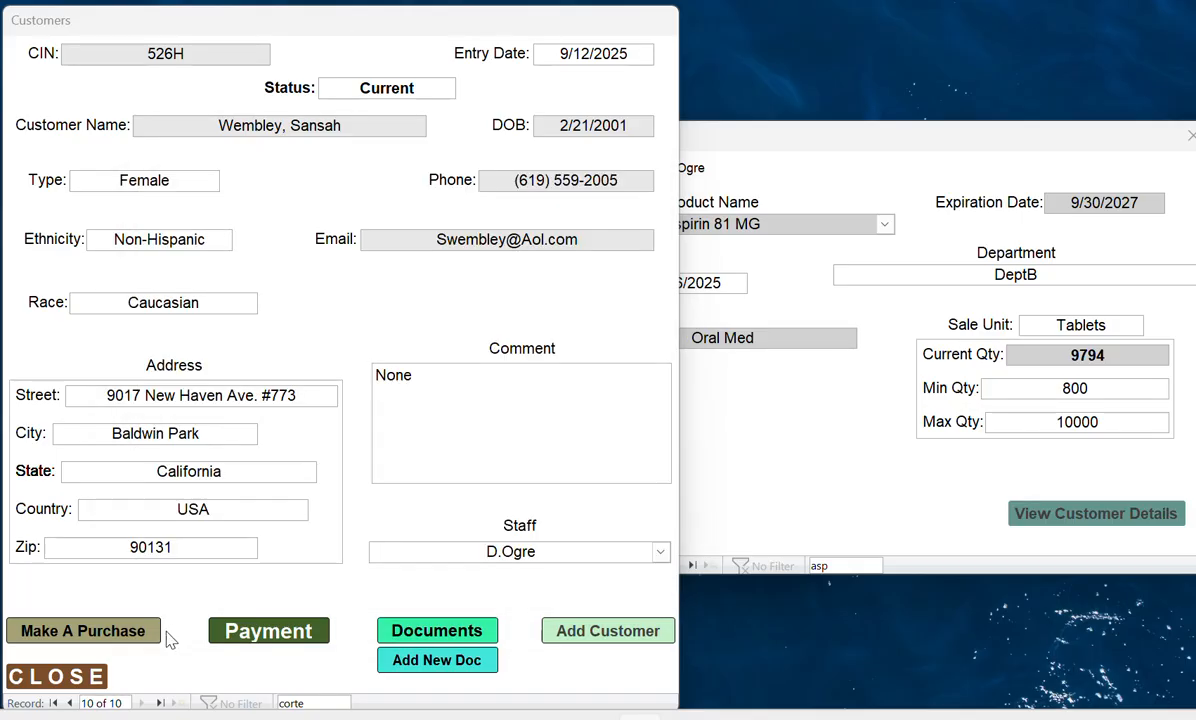
# Return to the first customer, open the linked Pitcher of Nepenthes (SS).pdf from its Quote document record, and close the PDF.
pyautogui.click(53, 703)
pyautogui.click(409, 641)
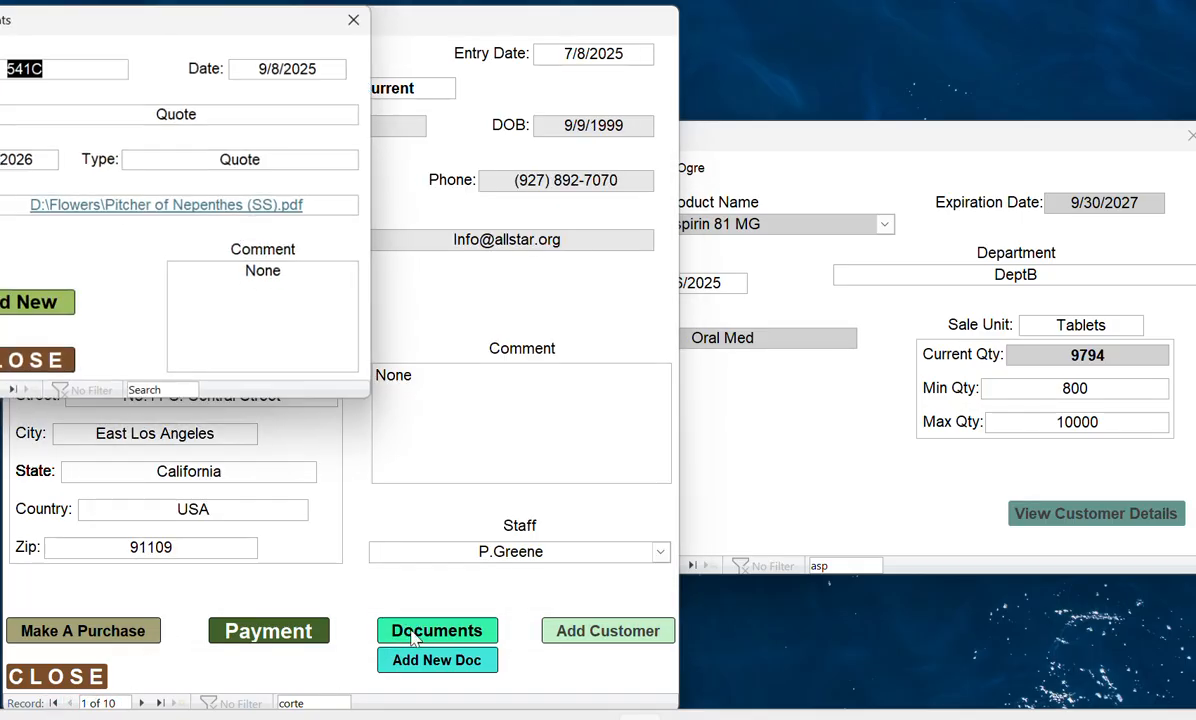
pyautogui.moveTo(160, 24); pyautogui.dragTo(412, 127)
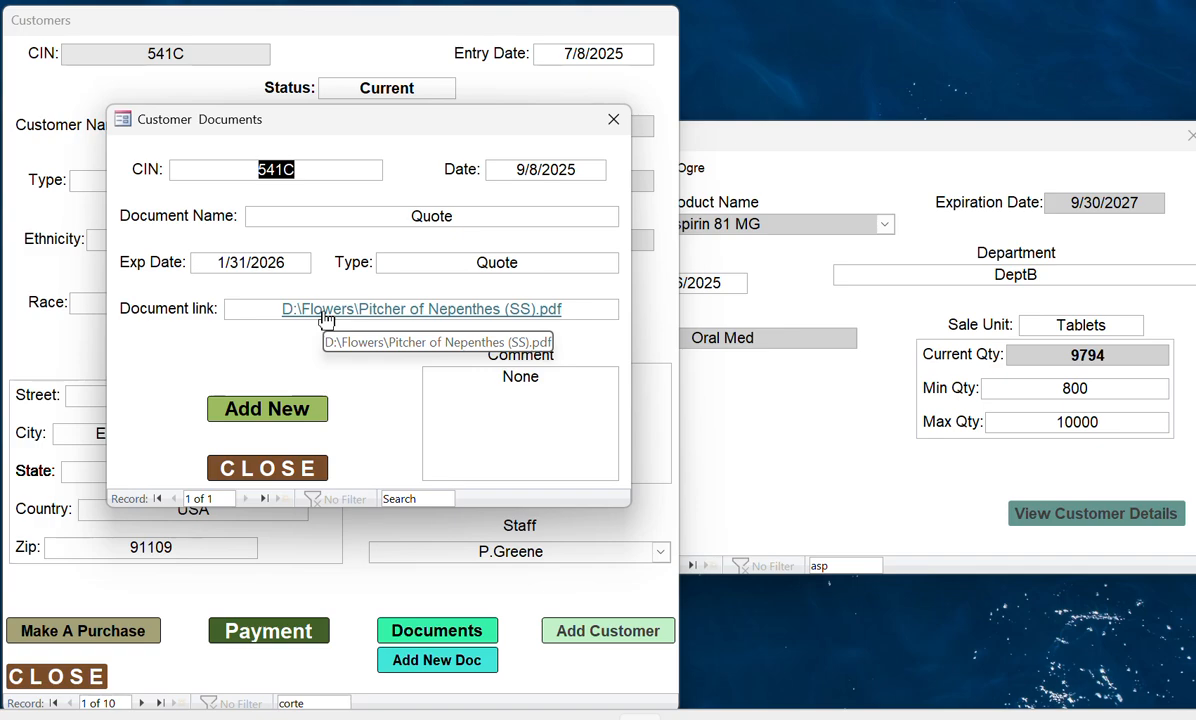
pyautogui.click(258, 316)
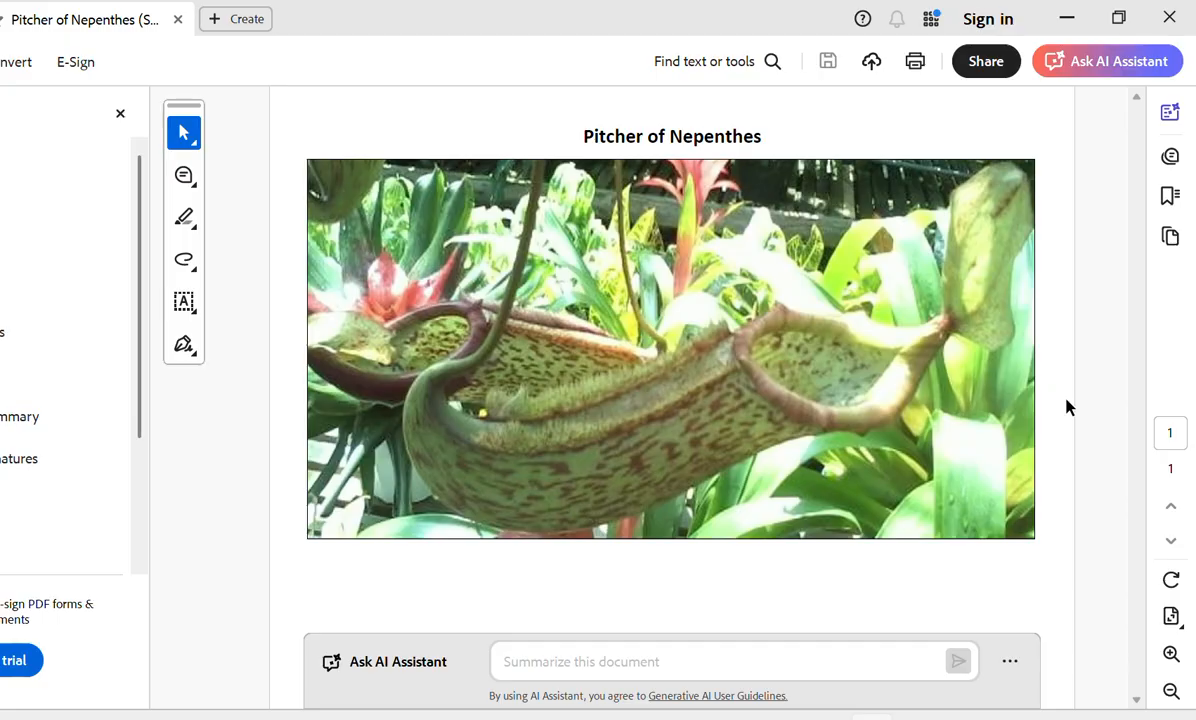
pyautogui.click(1170, 20)
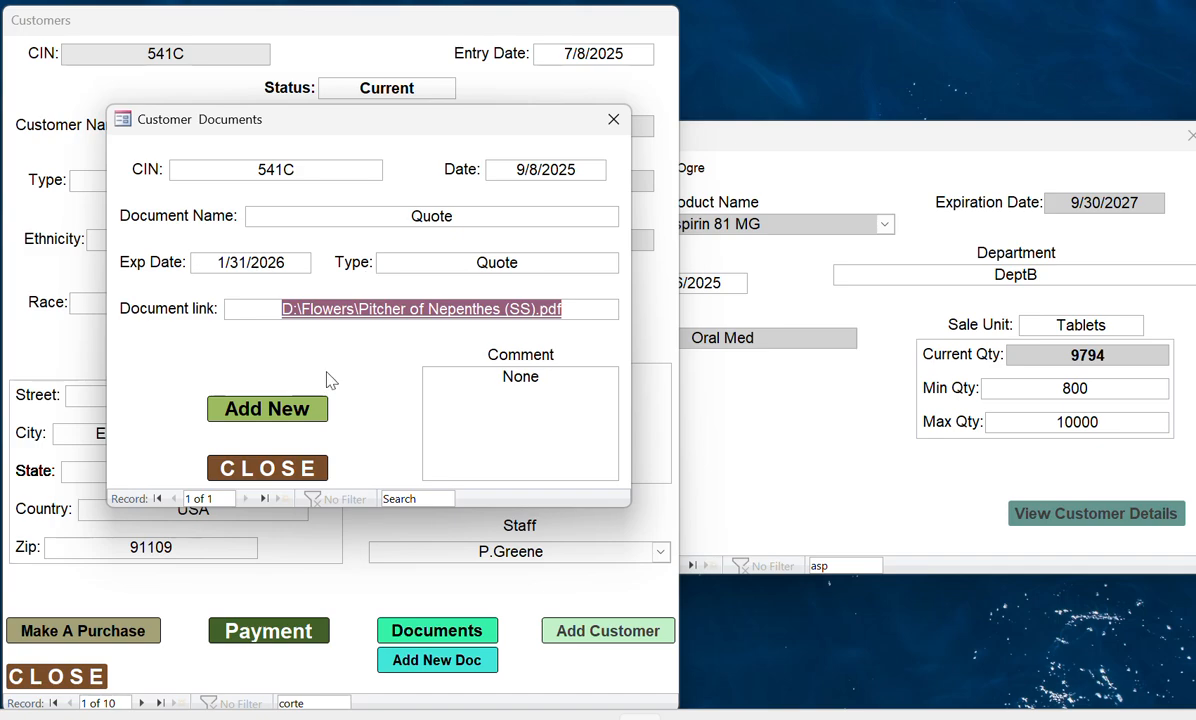
# Open the Add New Customer Document form from the documents window, review its name, expiration date, type and link fields, and close it without adding.
pyautogui.click(269, 412)
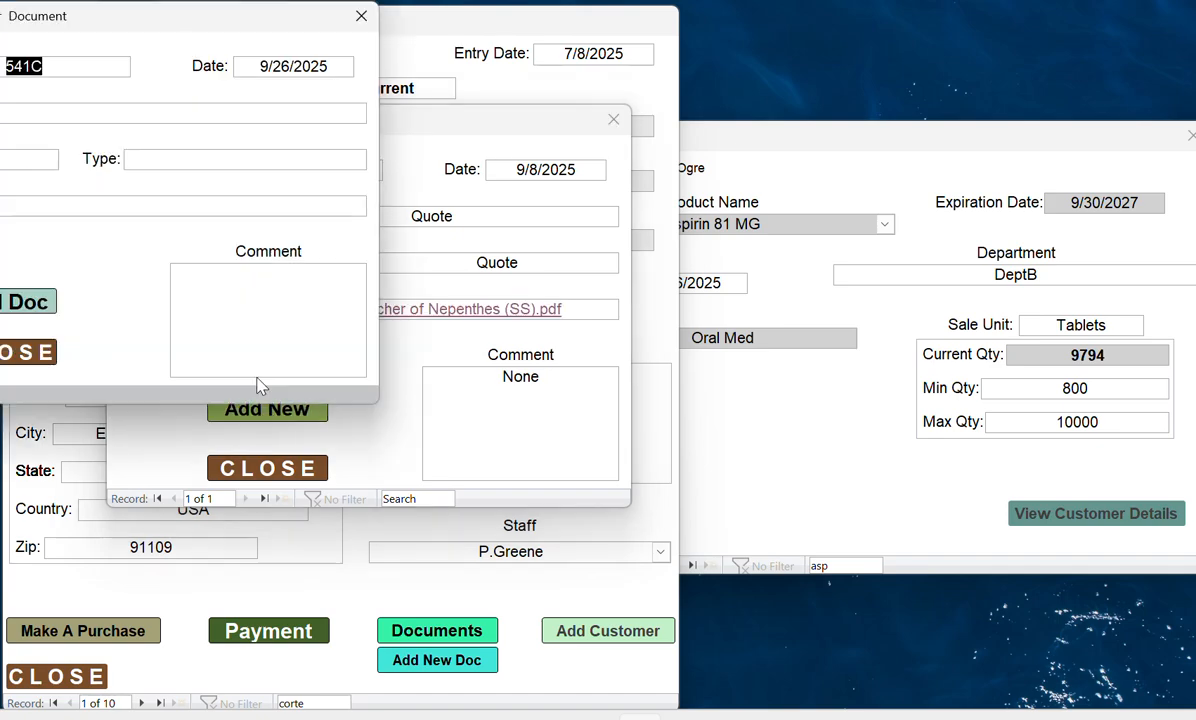
pyautogui.moveTo(168, 32); pyautogui.dragTo(449, 189)
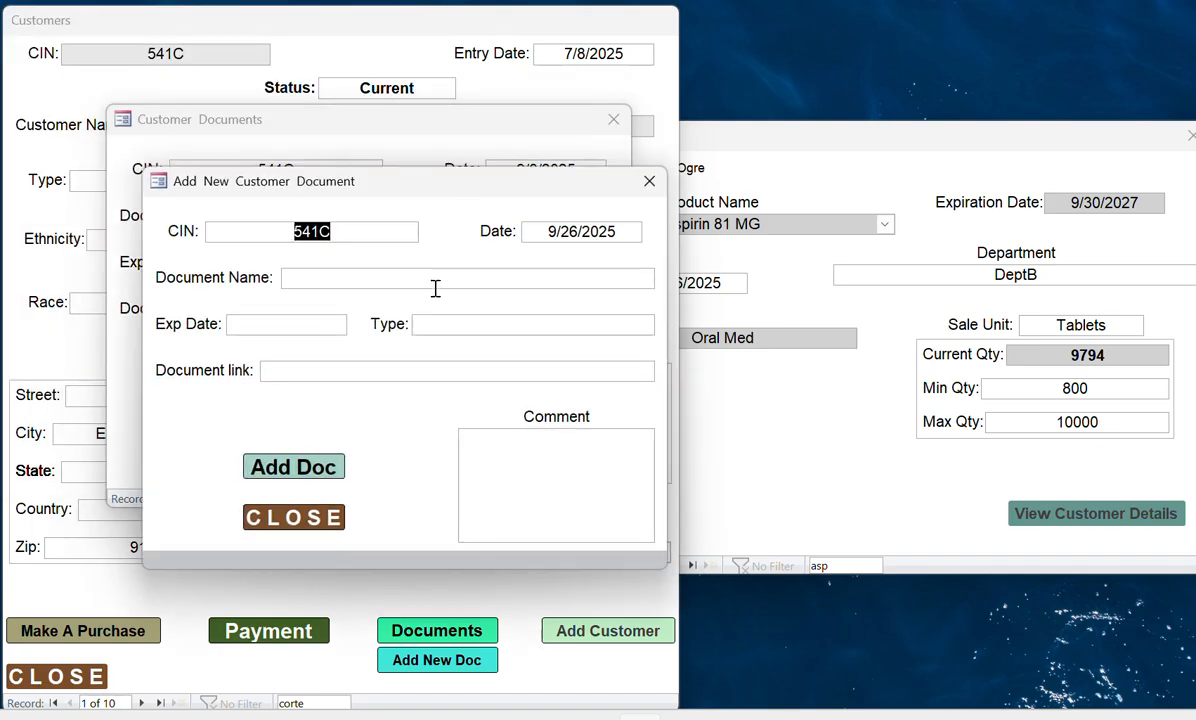
pyautogui.click(326, 276)
pyautogui.click(316, 320)
pyautogui.click(462, 320)
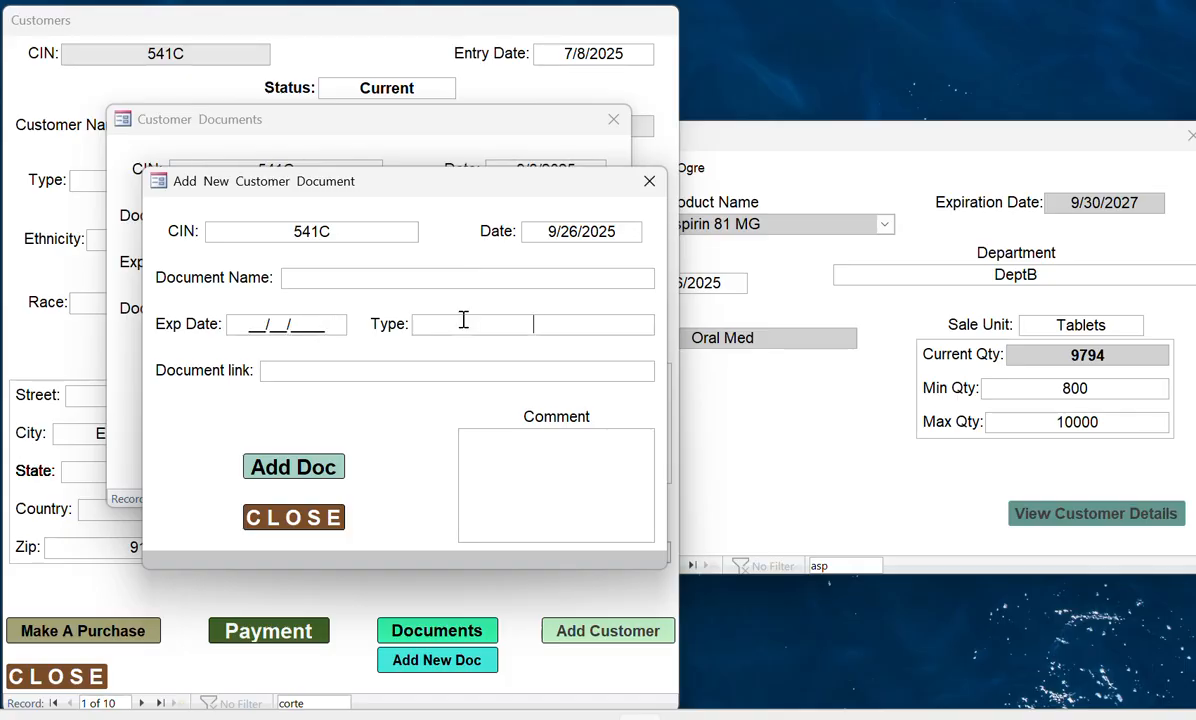
pyautogui.click(414, 370)
pyautogui.click(268, 519)
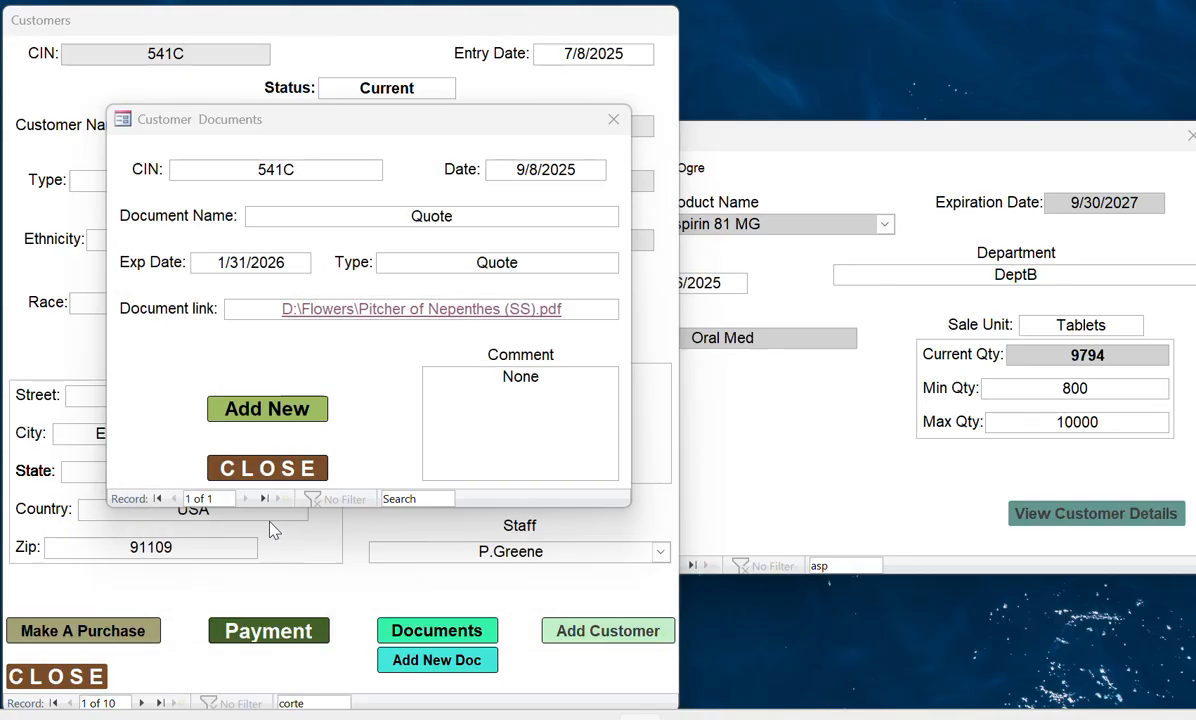
# Close Customer Documents, open the Add New Customer Document form directly from the Customers form, and close it without adding a document.
pyautogui.click(400, 624)
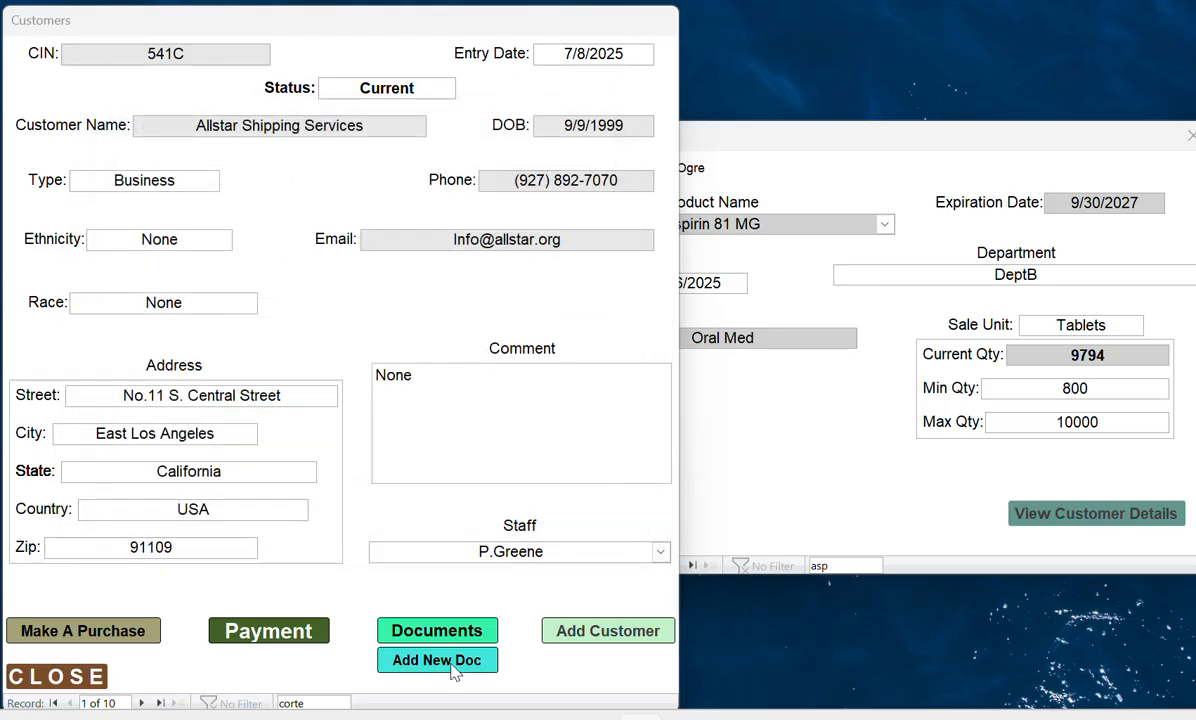
pyautogui.click(453, 664)
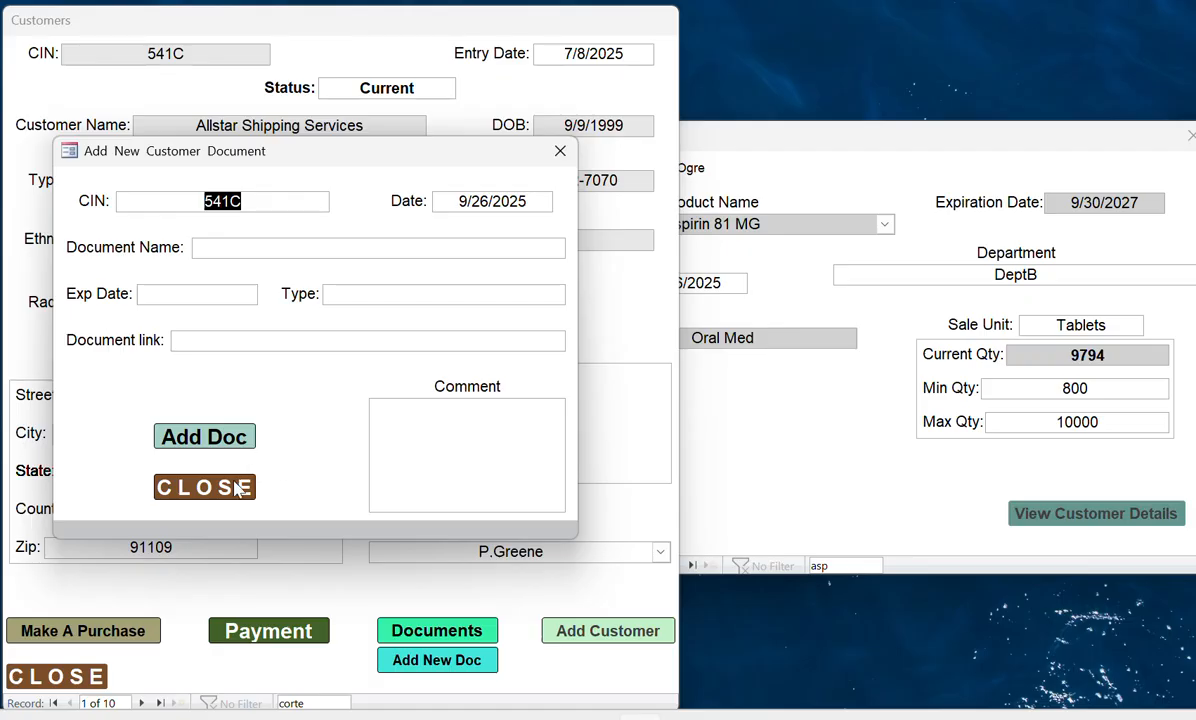
pyautogui.click(254, 249)
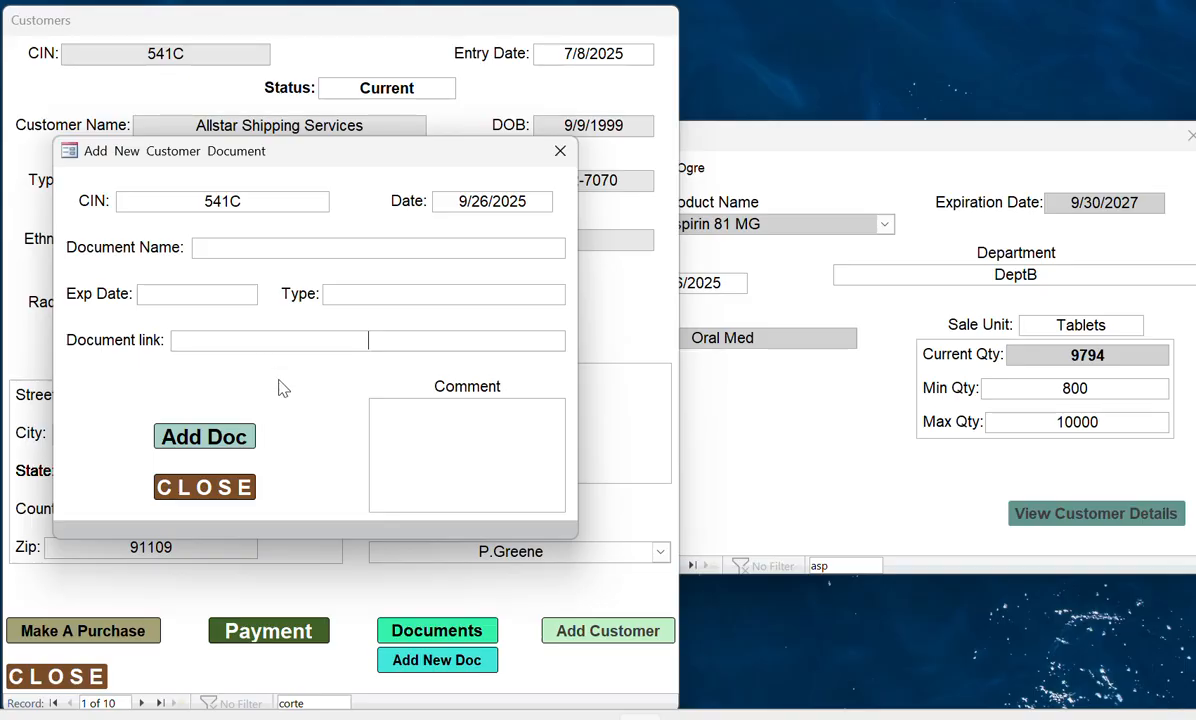
pyautogui.click(207, 487)
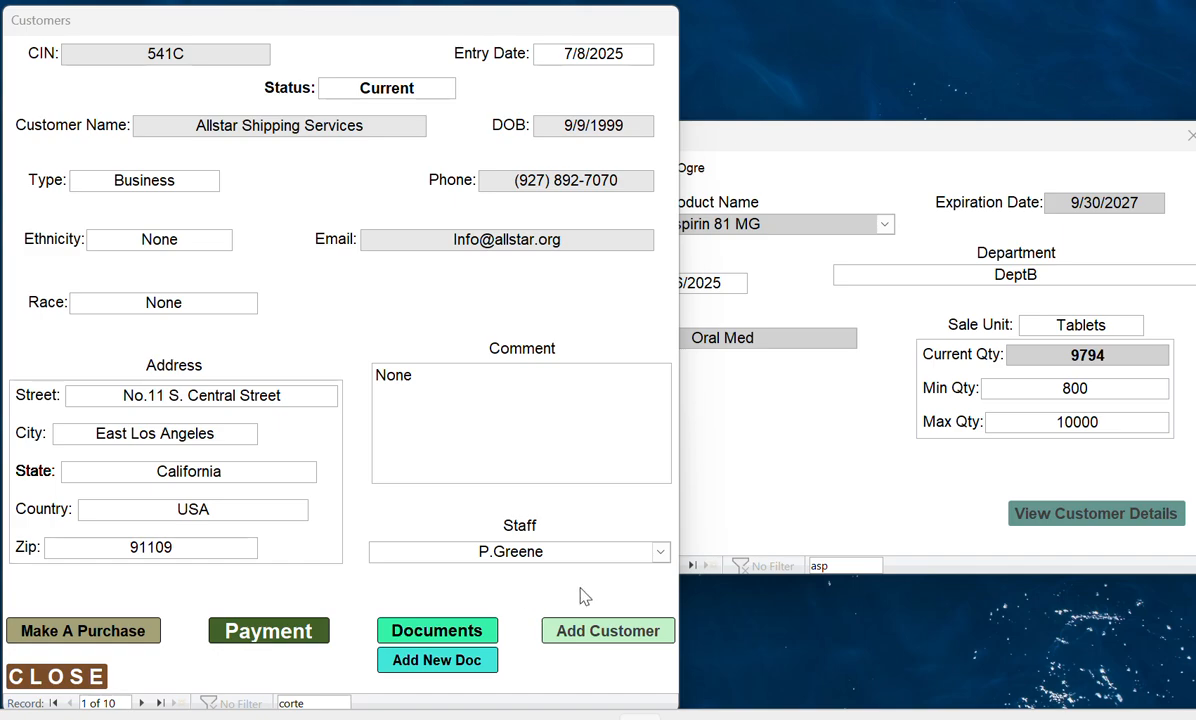
# Open a New Customer form beside the customer record, view the Type options in the list item editor, and cancel the edit.
pyautogui.click(588, 640)
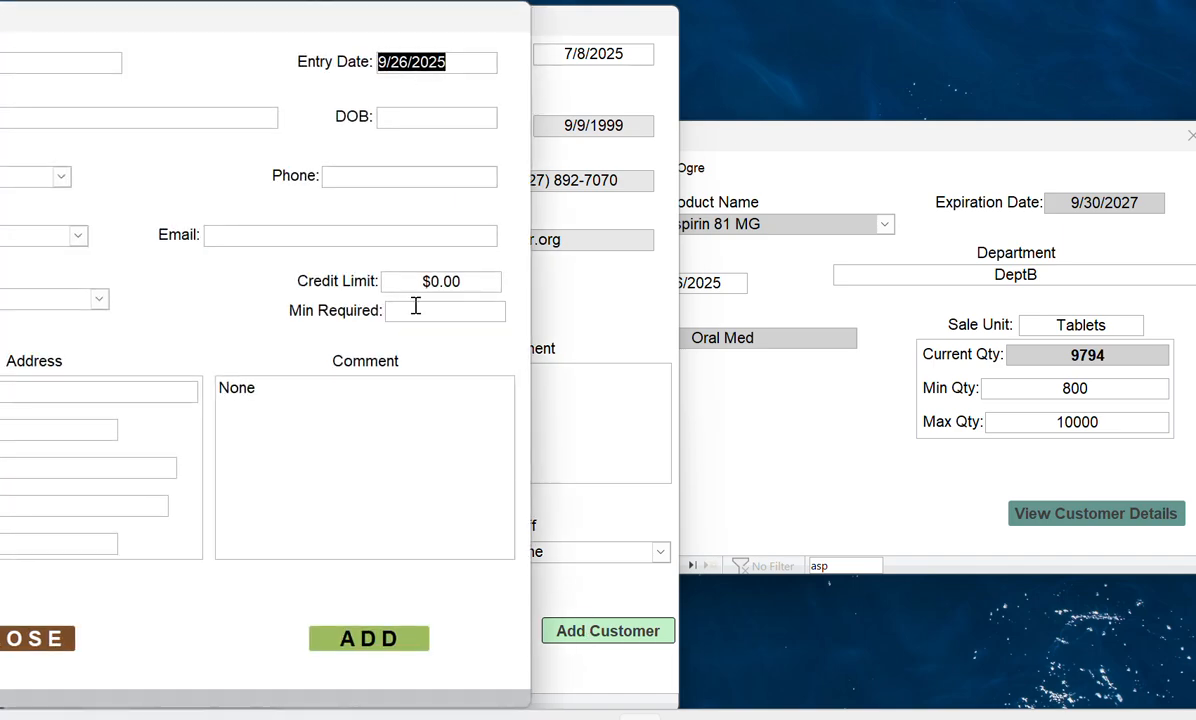
pyautogui.moveTo(256, 19); pyautogui.dragTo(635, 18)
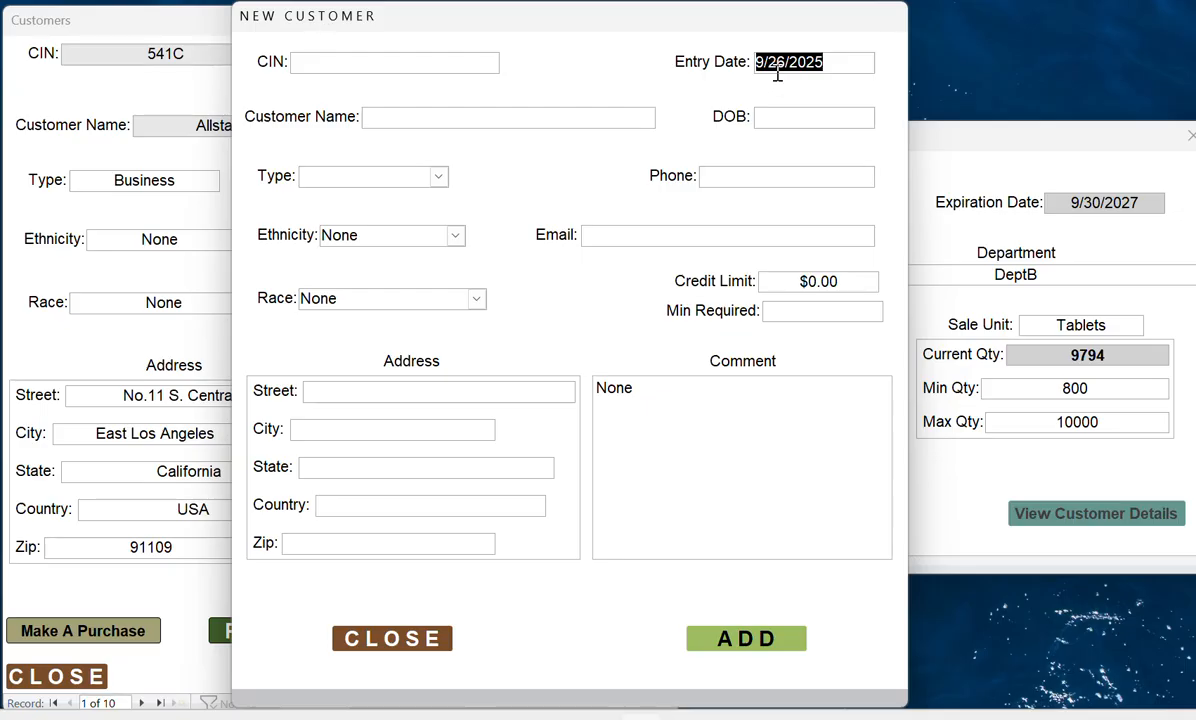
pyautogui.click(440, 179)
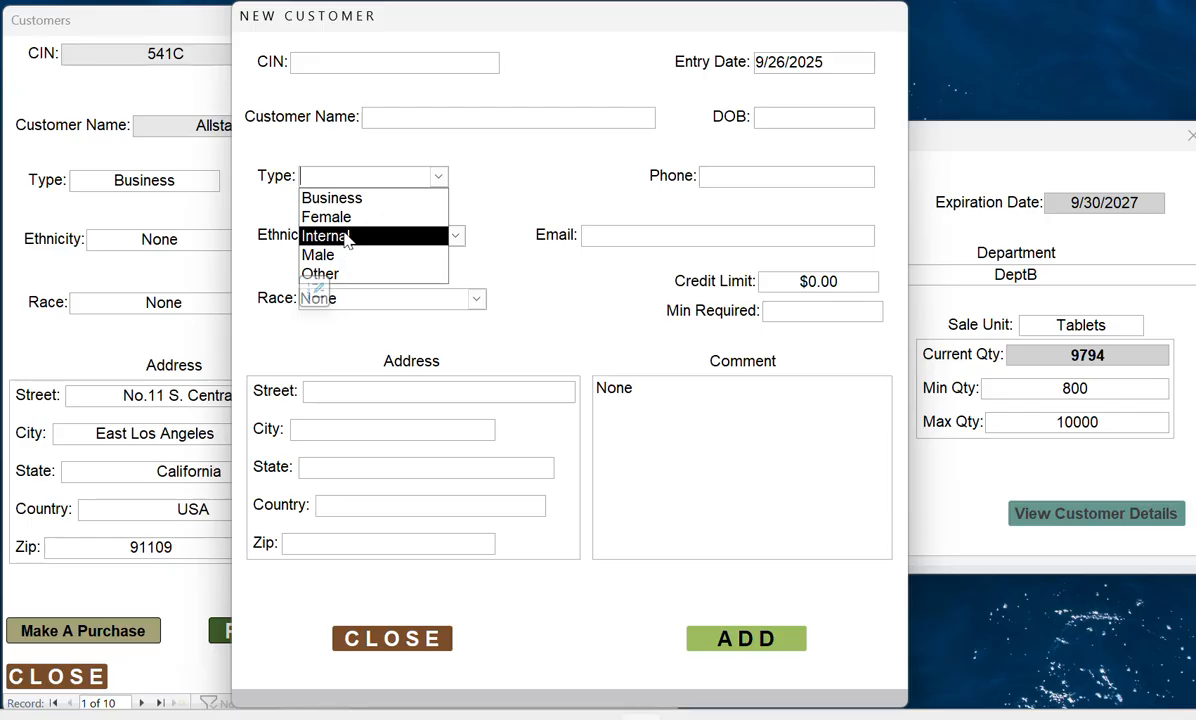
pyautogui.click(315, 295)
pyautogui.moveTo(34, 20); pyautogui.dragTo(503, 218)
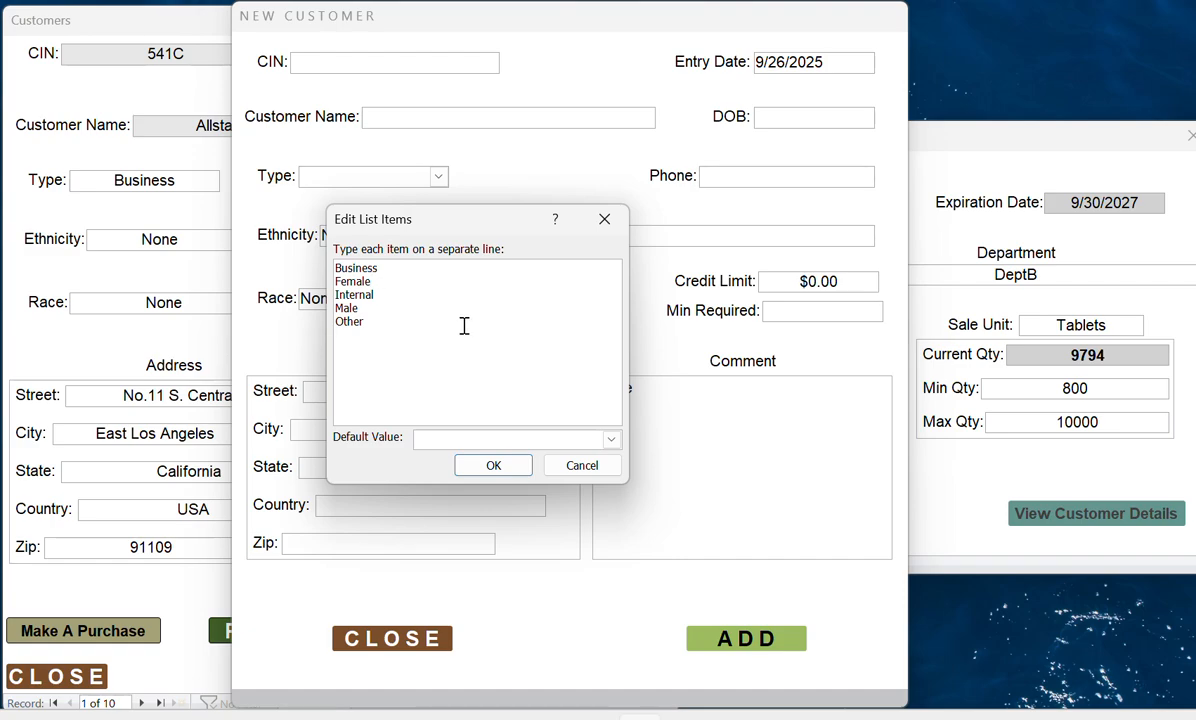
pyautogui.press('Return')
pyautogui.press('BackSpace')
pyautogui.click(574, 468)
# View the Ethnicity options of the new customer, open their list item editor, and cancel it without changes.
pyautogui.click(455, 236)
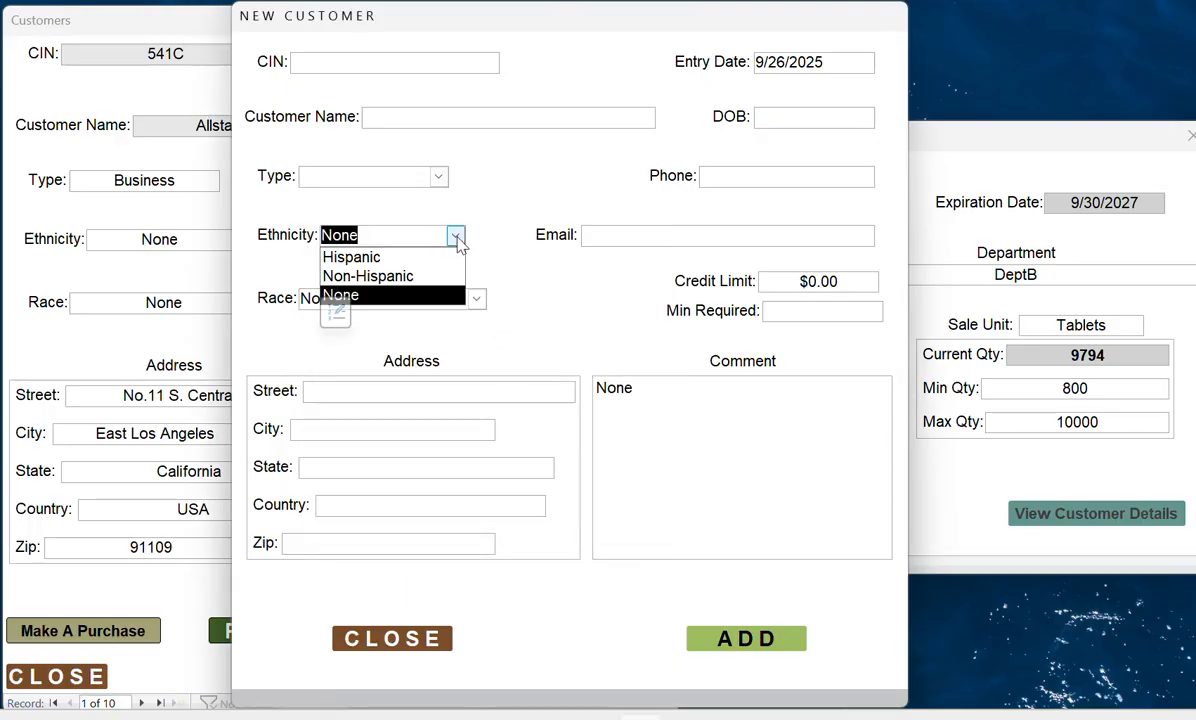
pyautogui.click(335, 312)
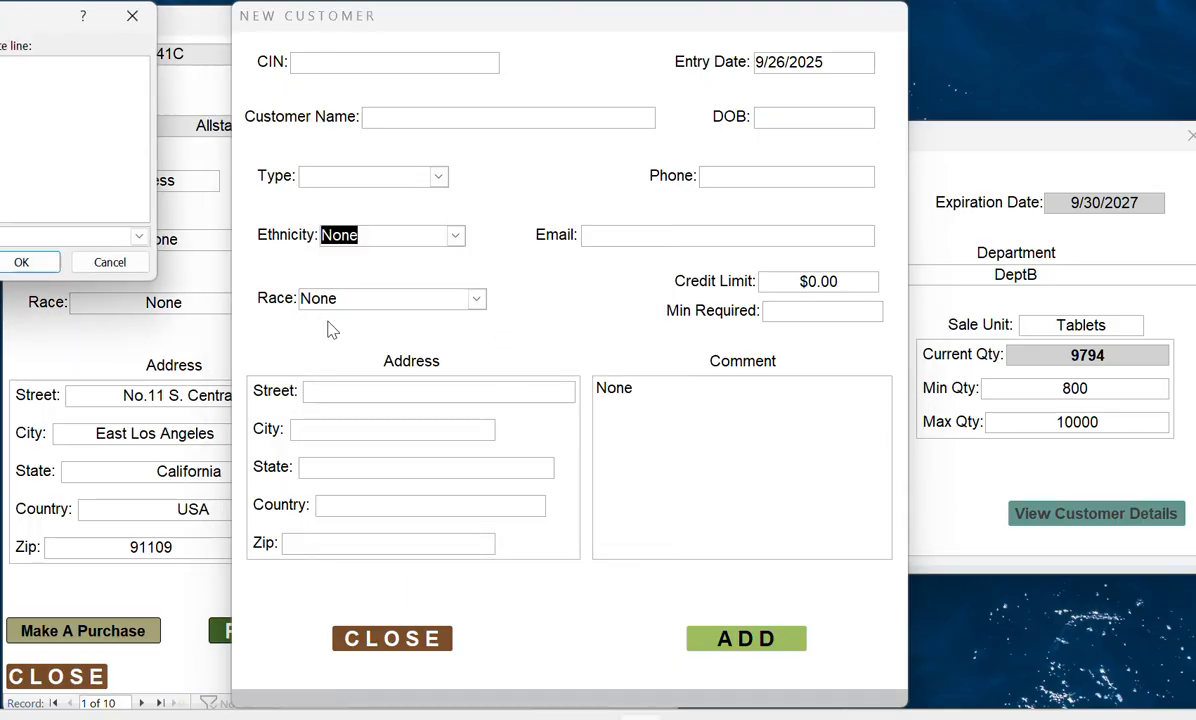
pyautogui.moveTo(38, 22); pyautogui.dragTo(270, 200)
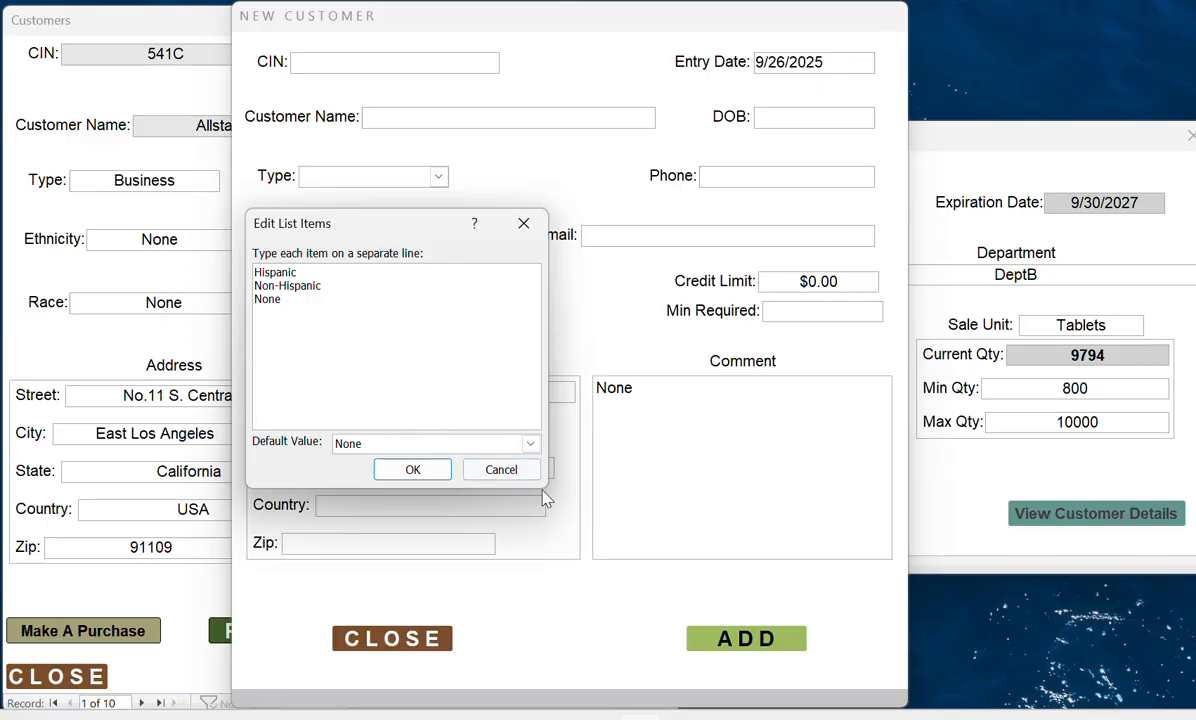
pyautogui.click(508, 470)
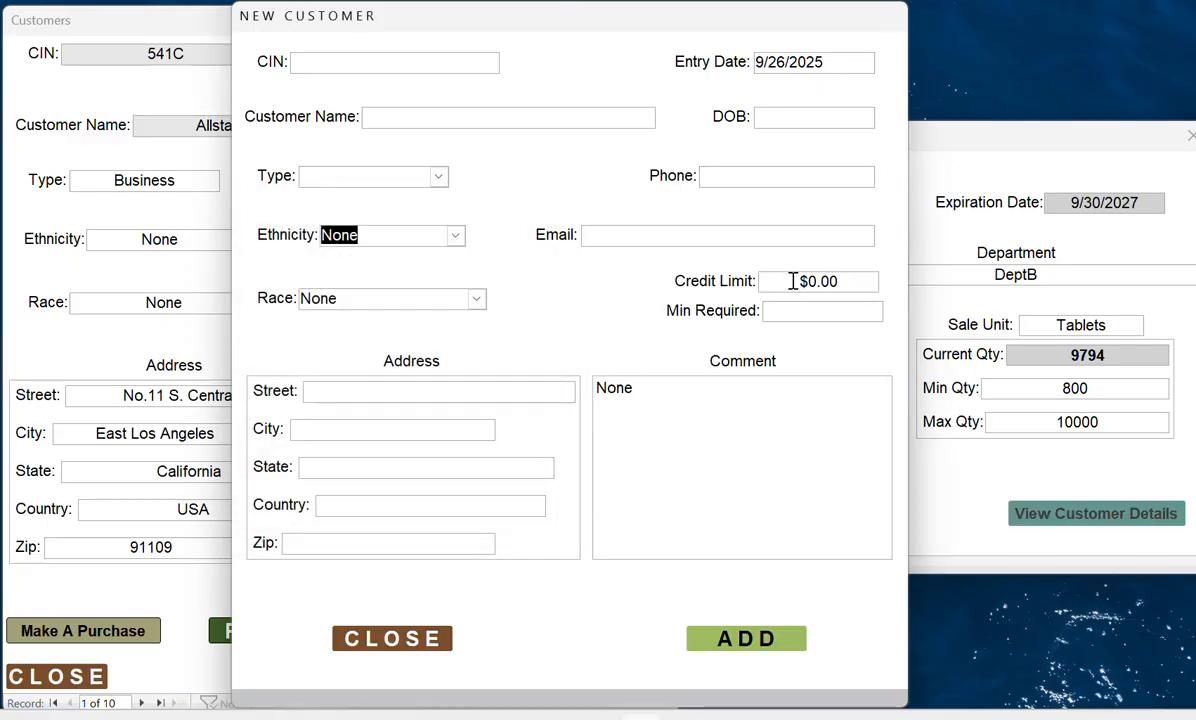
# View the Race options of the new customer, open their list item editor, and cancel it without changes.
pyautogui.click(477, 299)
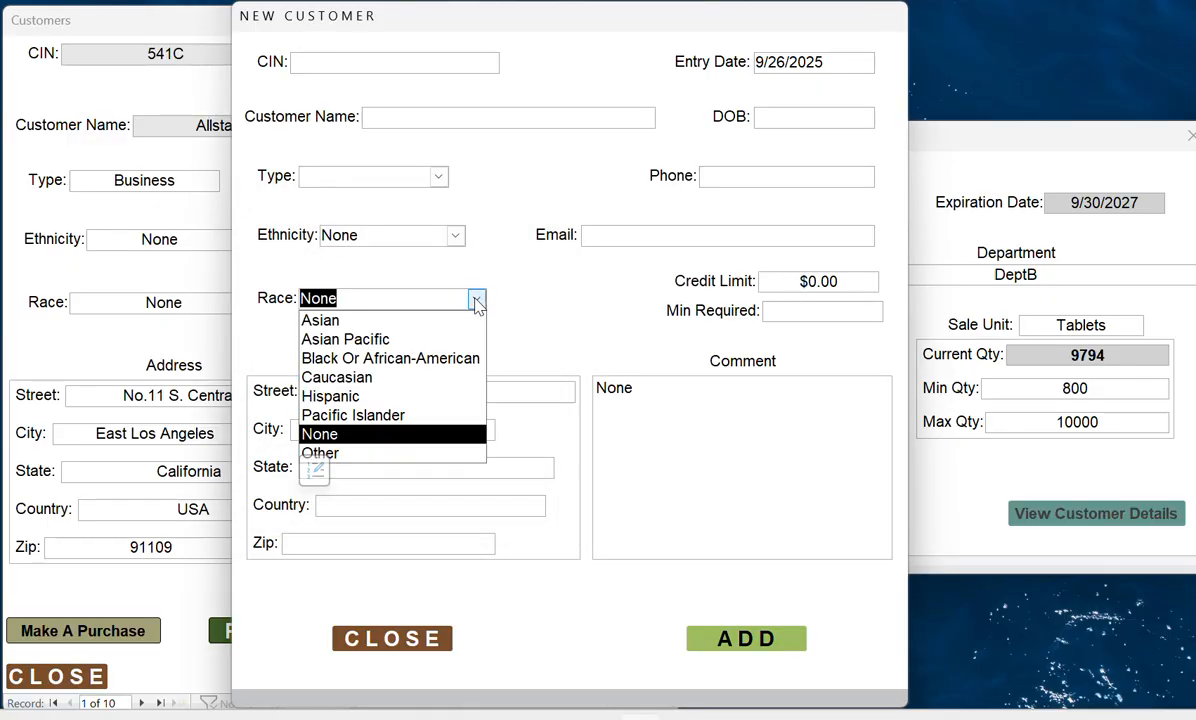
pyautogui.click(315, 467)
pyautogui.moveTo(50, 23); pyautogui.dragTo(482, 150)
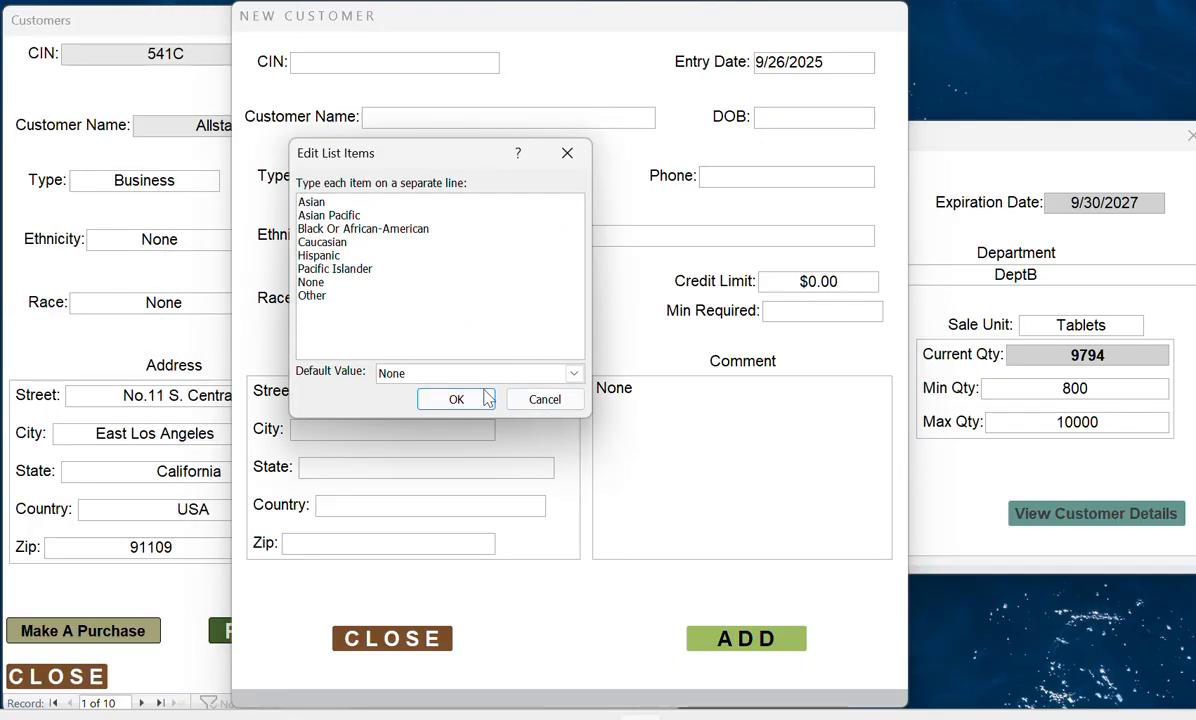
pyautogui.click(537, 400)
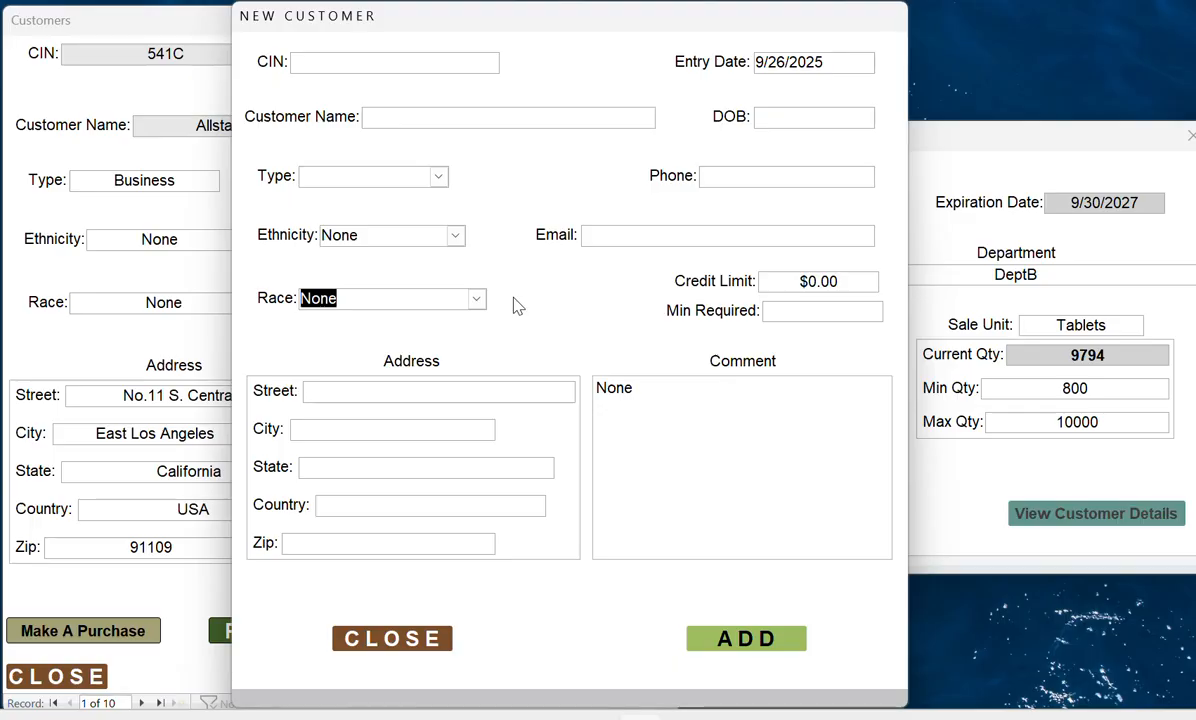
# Close the New Customer form without adding a customer, close the Customers form, and move the Products window toward the centre.
pyautogui.click(397, 648)
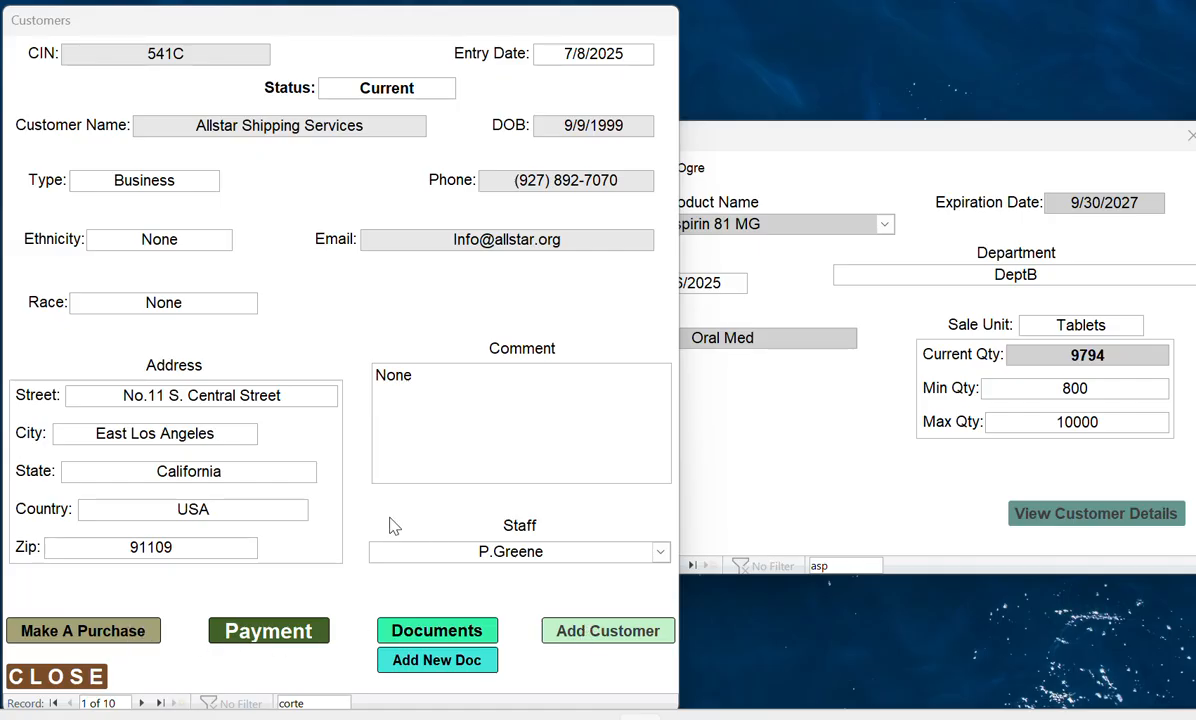
pyautogui.click(90, 677)
pyautogui.moveTo(790, 133); pyautogui.dragTo(473, 180)
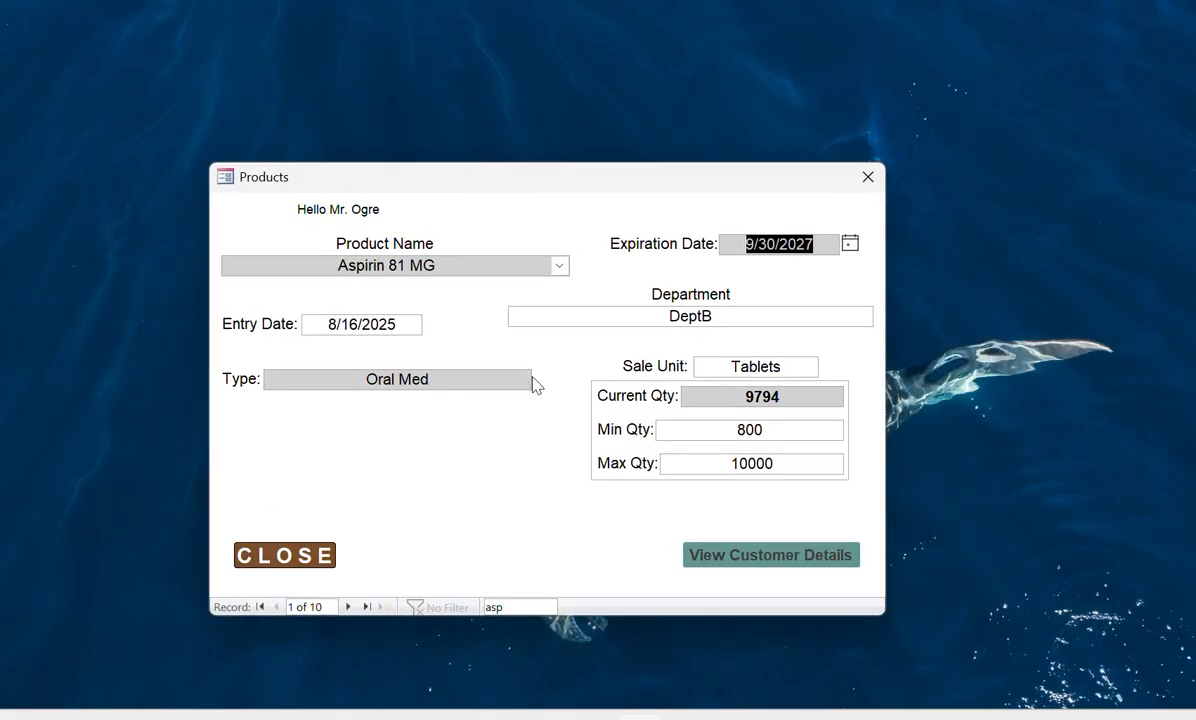